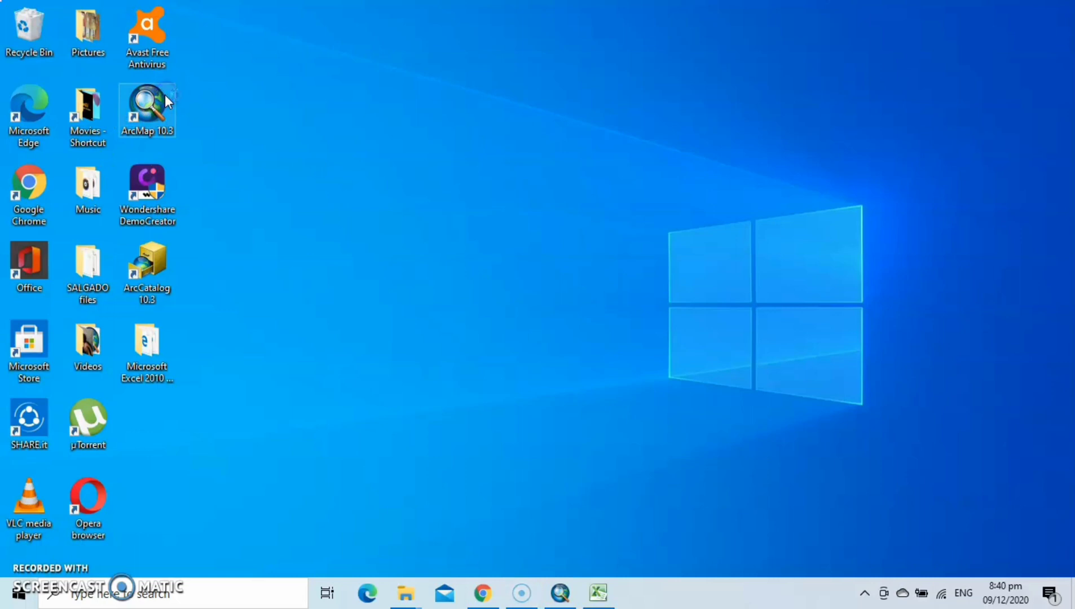
Start a new ArcMap document from the Blank Map template in My Templates
click(312, 95)
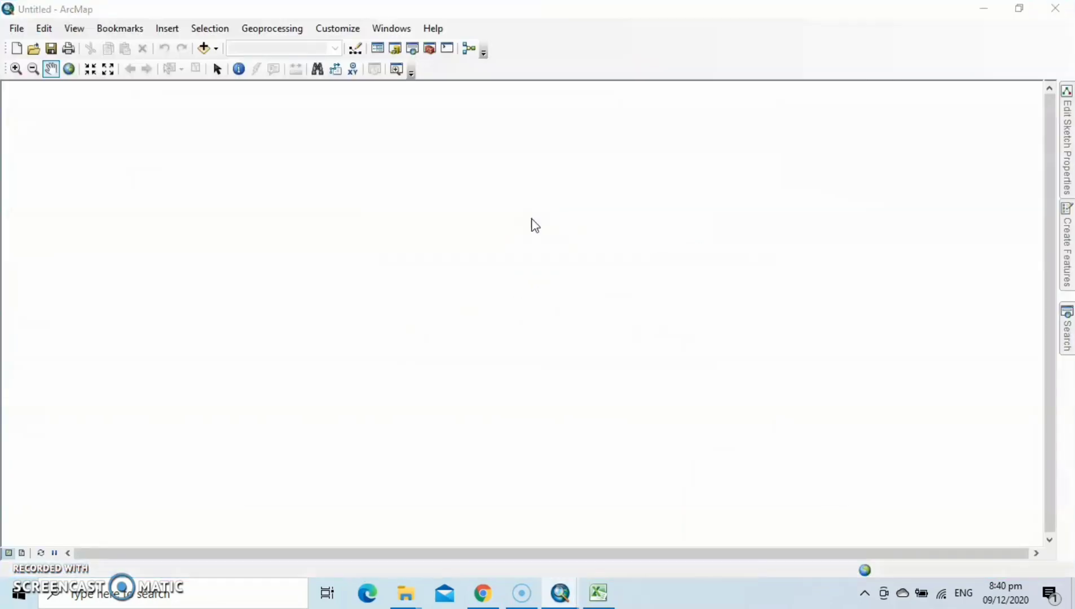
click(287, 185)
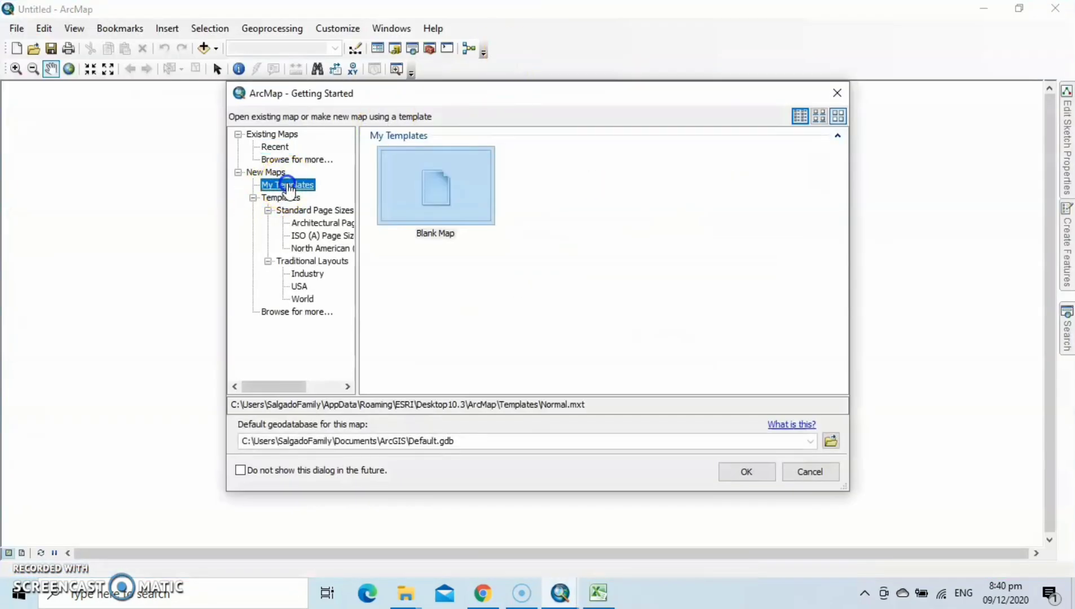
click(435, 217)
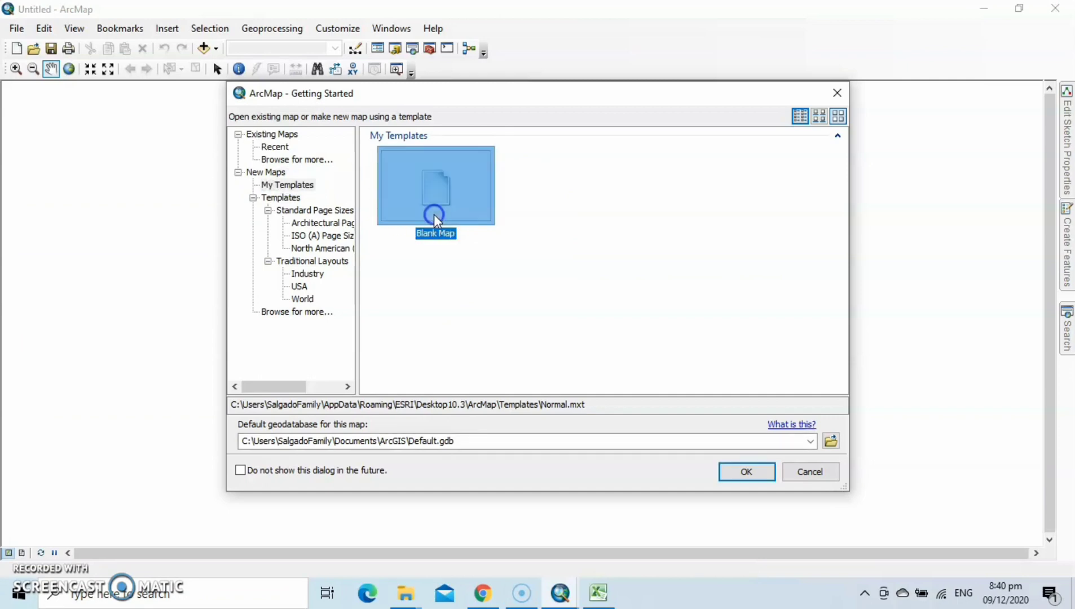
click(746, 470)
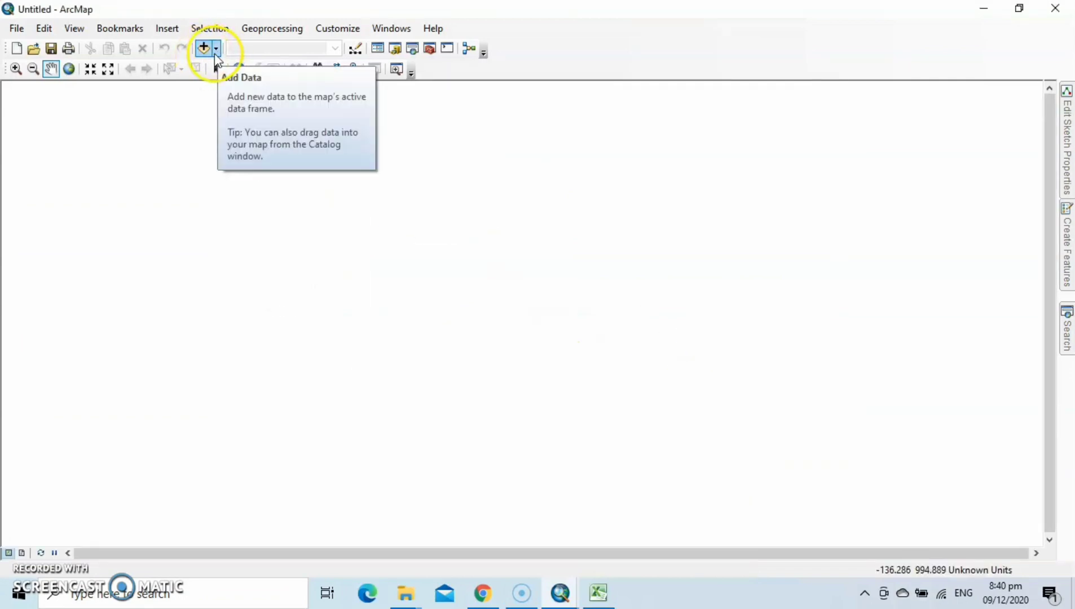
Add the Metropolitan Manila.shp shapefile from New Folder to the map
click(216, 50)
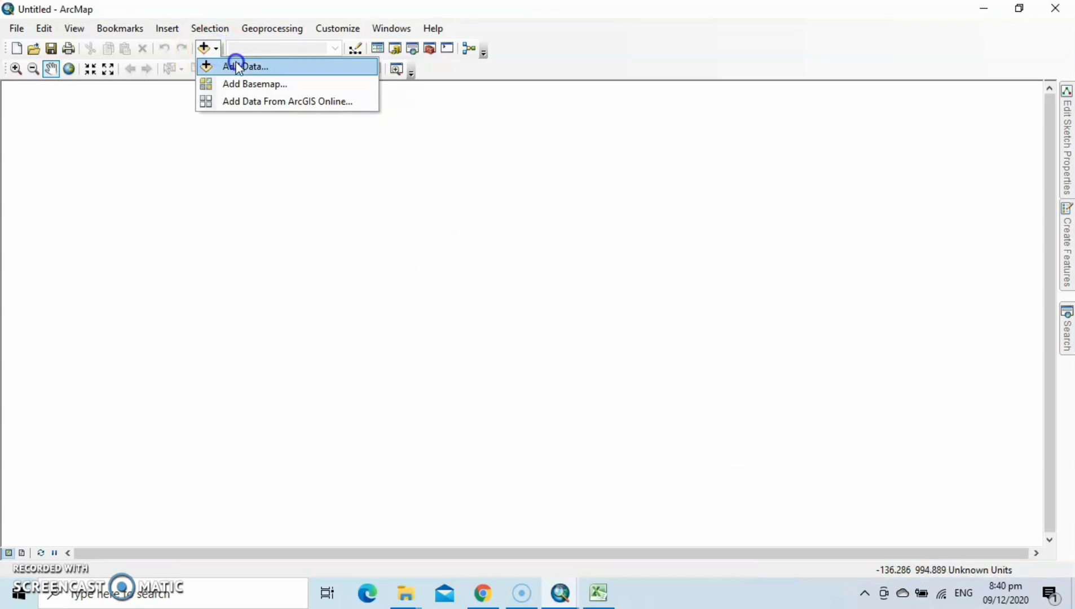
click(236, 66)
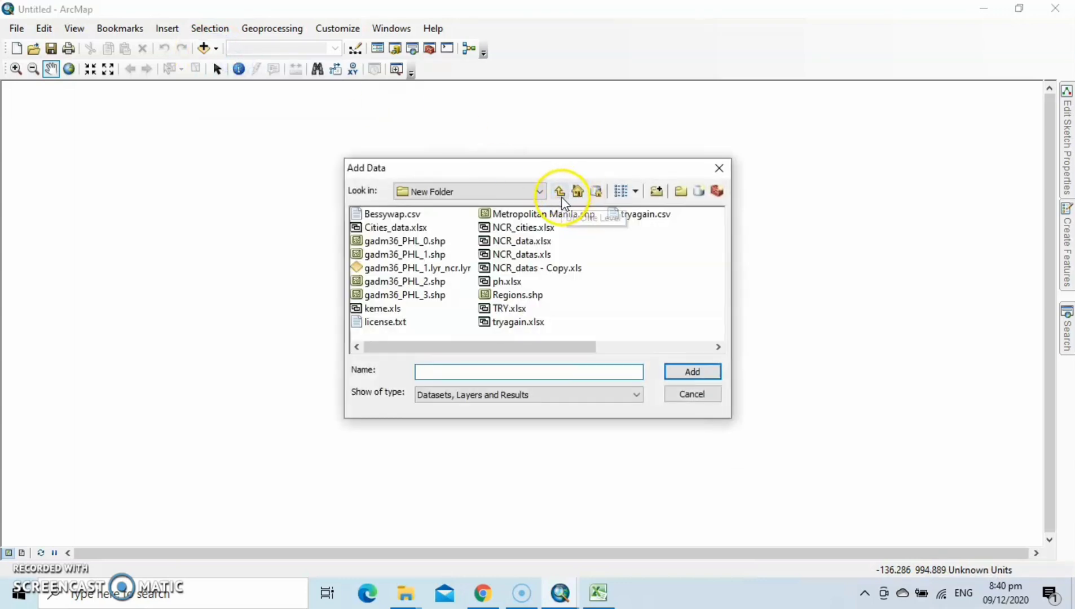
click(535, 220)
click(705, 372)
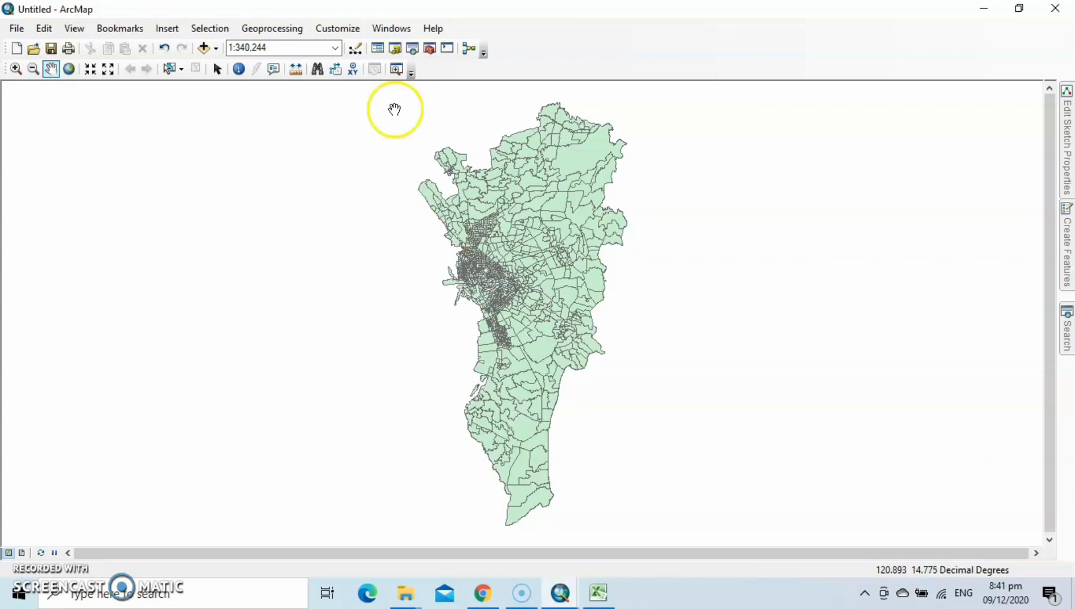
Show the table of contents and style the Metropolitan Manila layer with no fill and a dark green outline of width 1
click(380, 53)
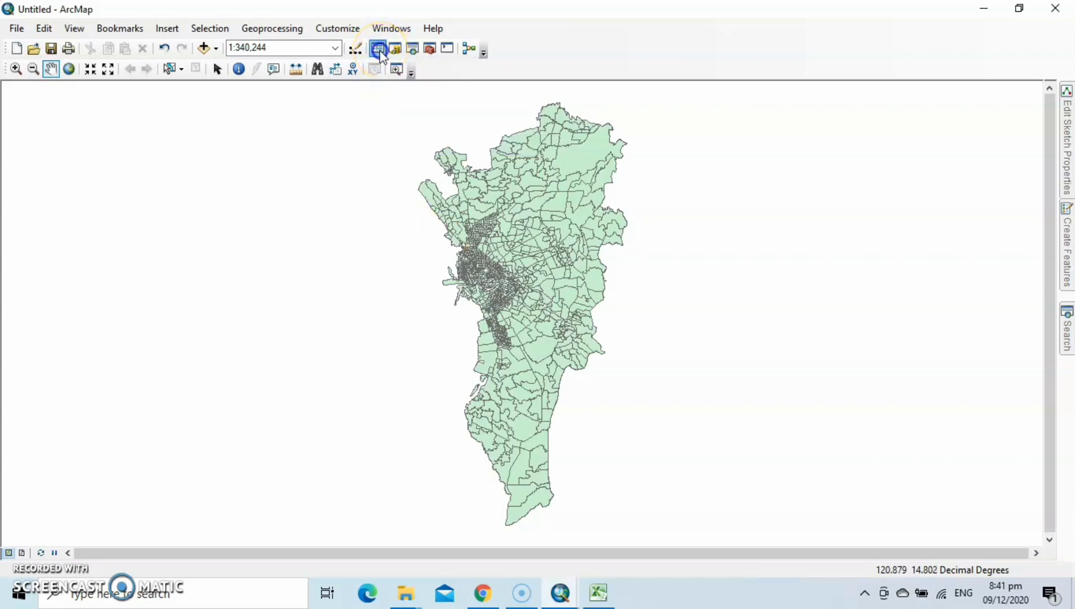
click(97, 156)
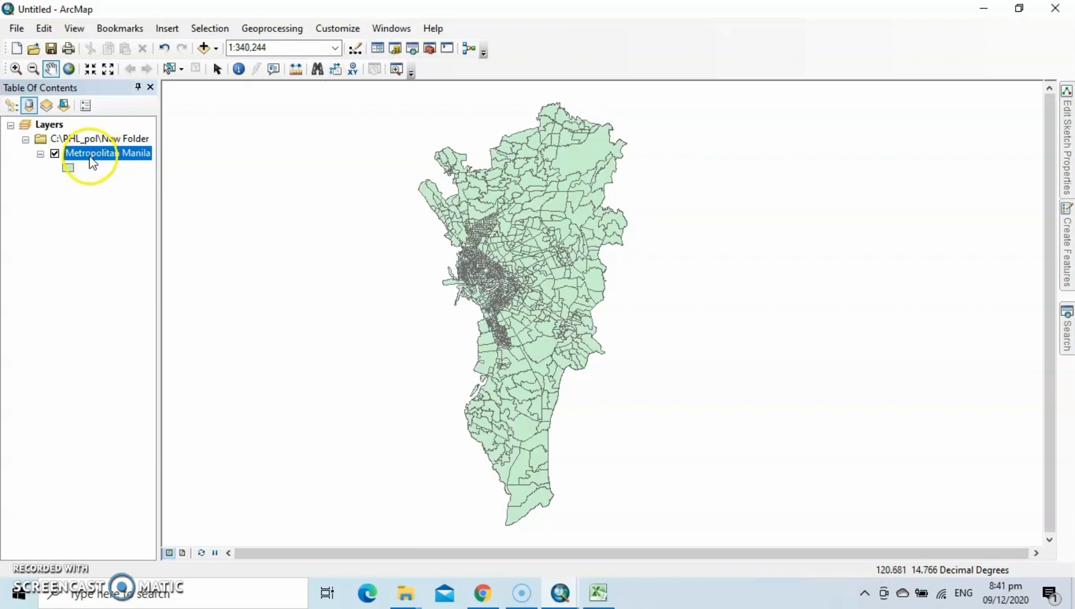
click(68, 168)
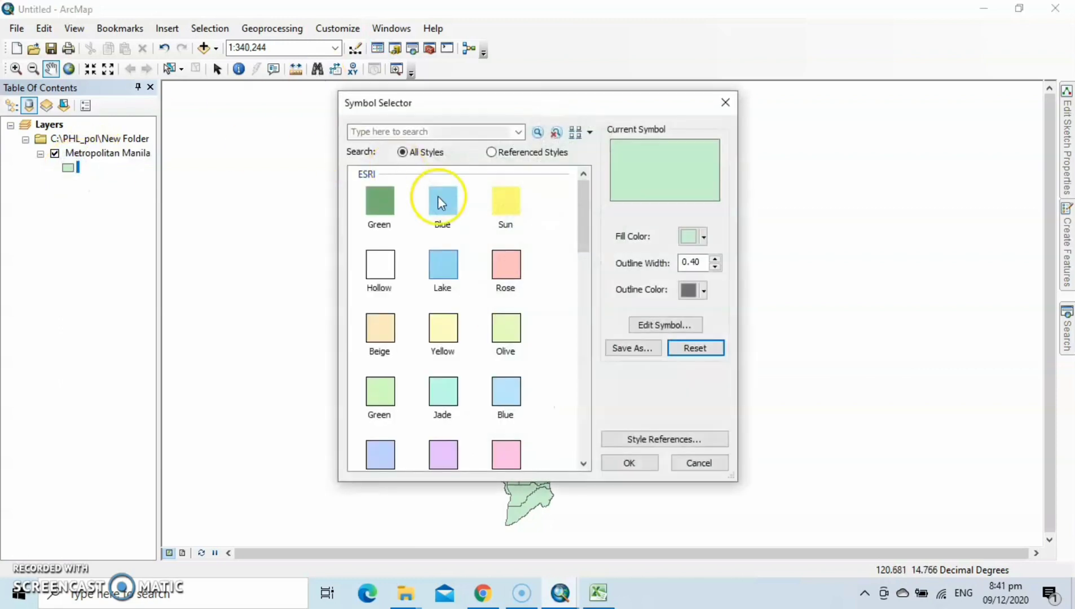
click(701, 238)
click(724, 257)
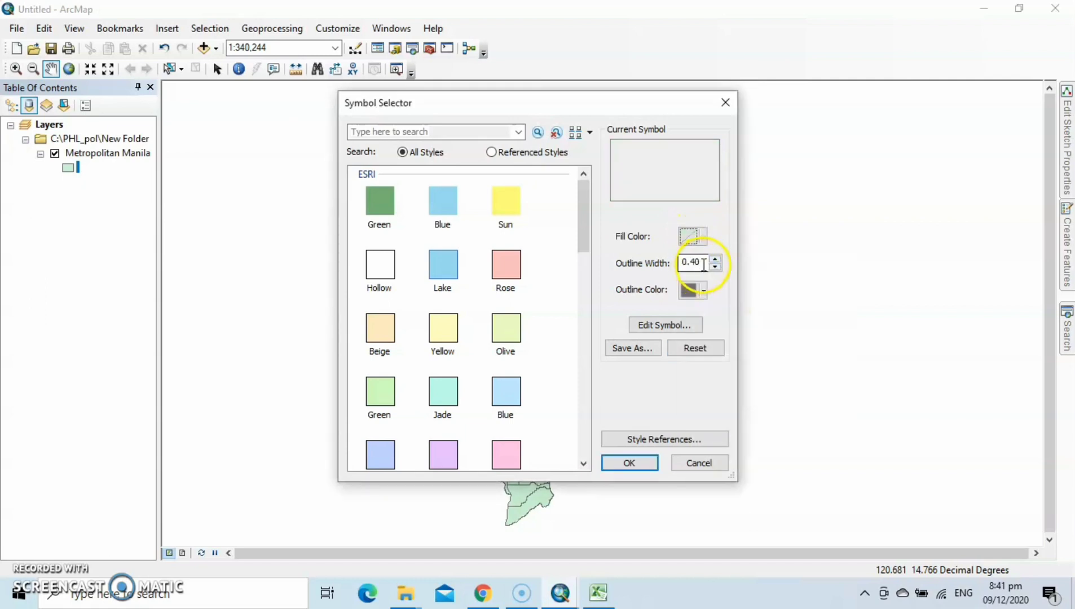
click(715, 258)
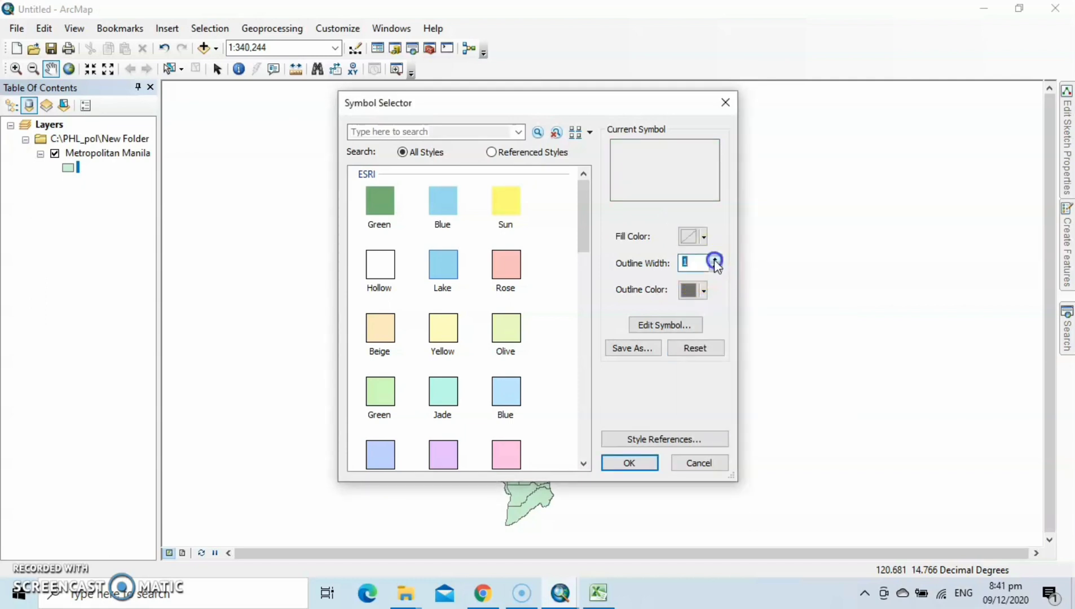
click(703, 291)
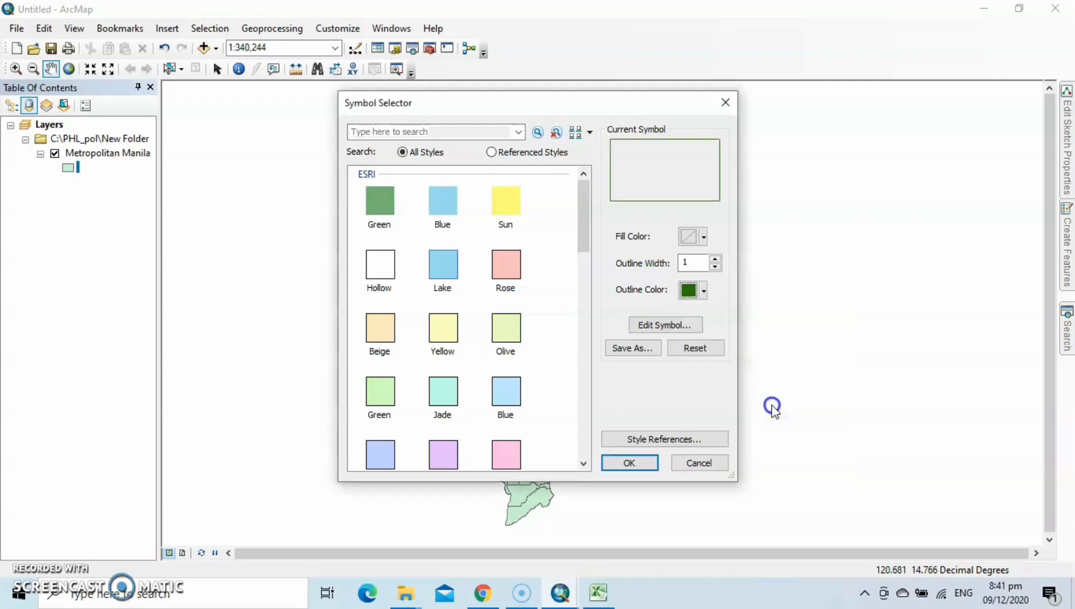
click(772, 404)
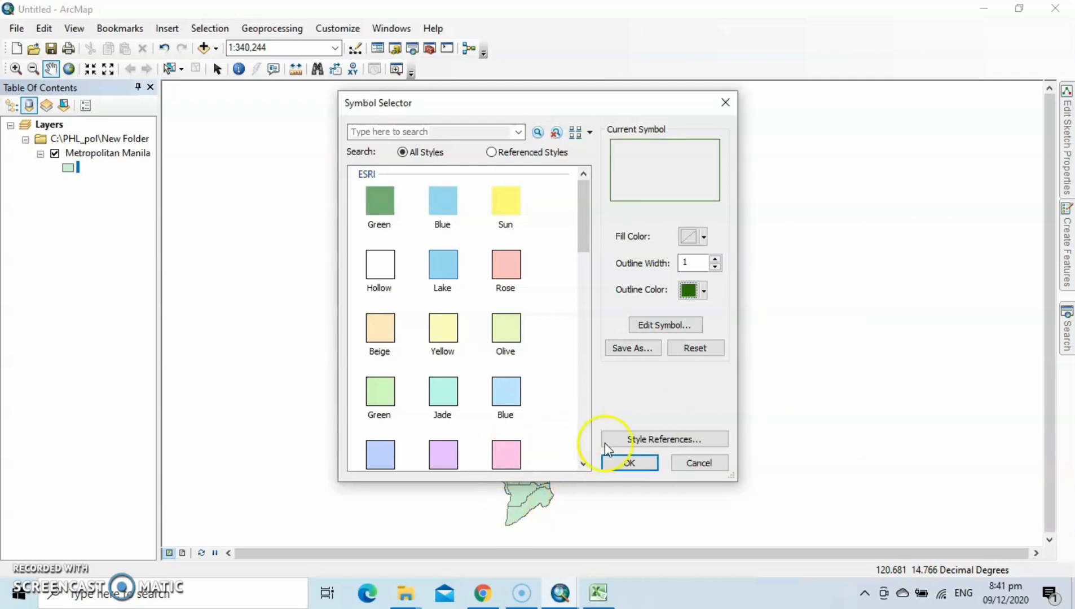
click(629, 464)
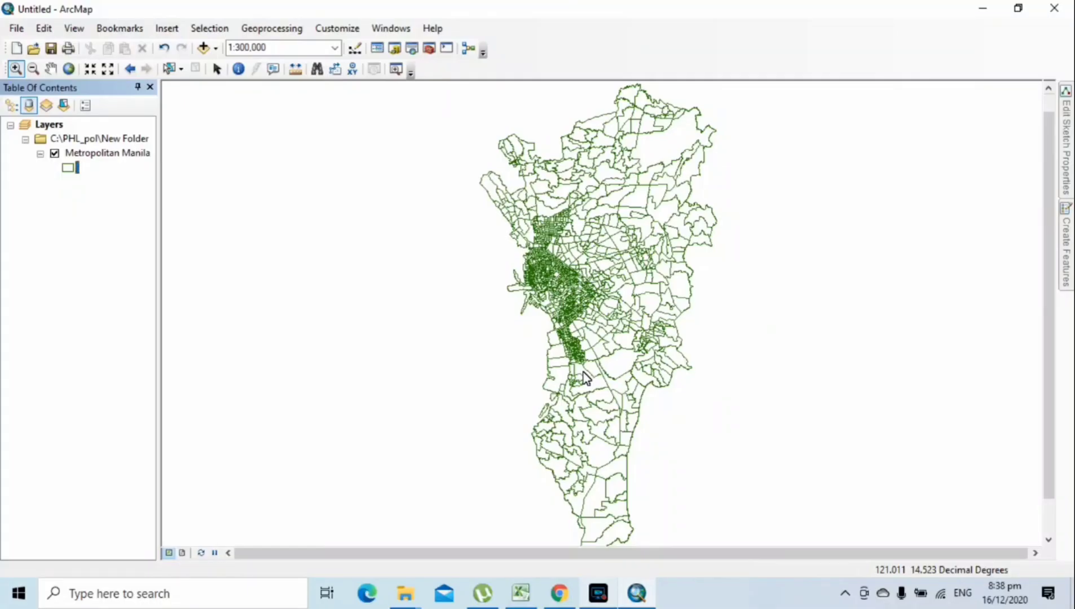
Open the Metropolitan Manila layer's attribute table and examine its name fields
right_click(136, 154)
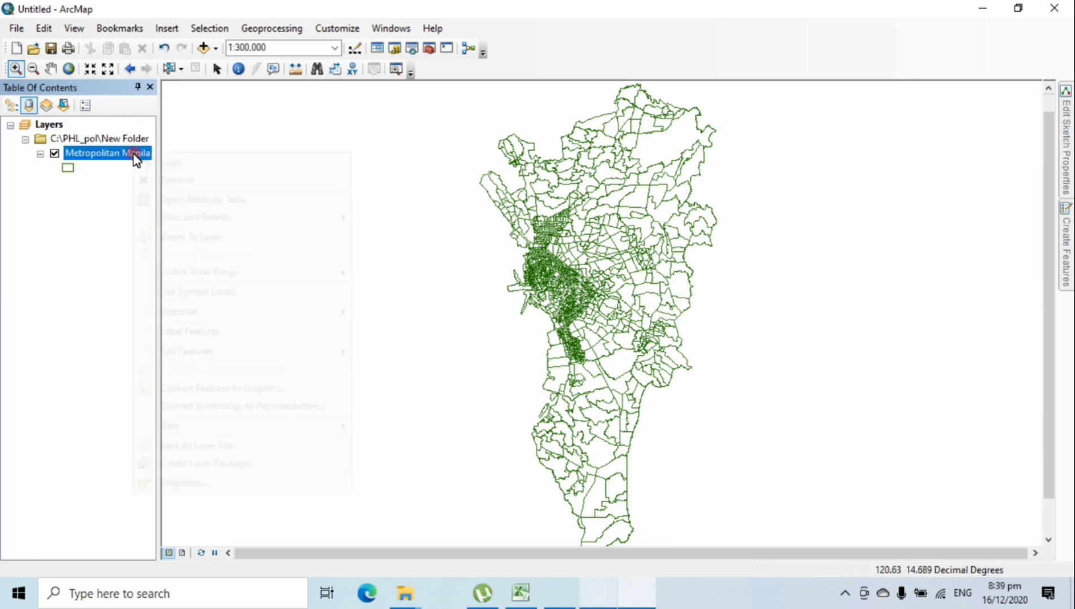
click(173, 200)
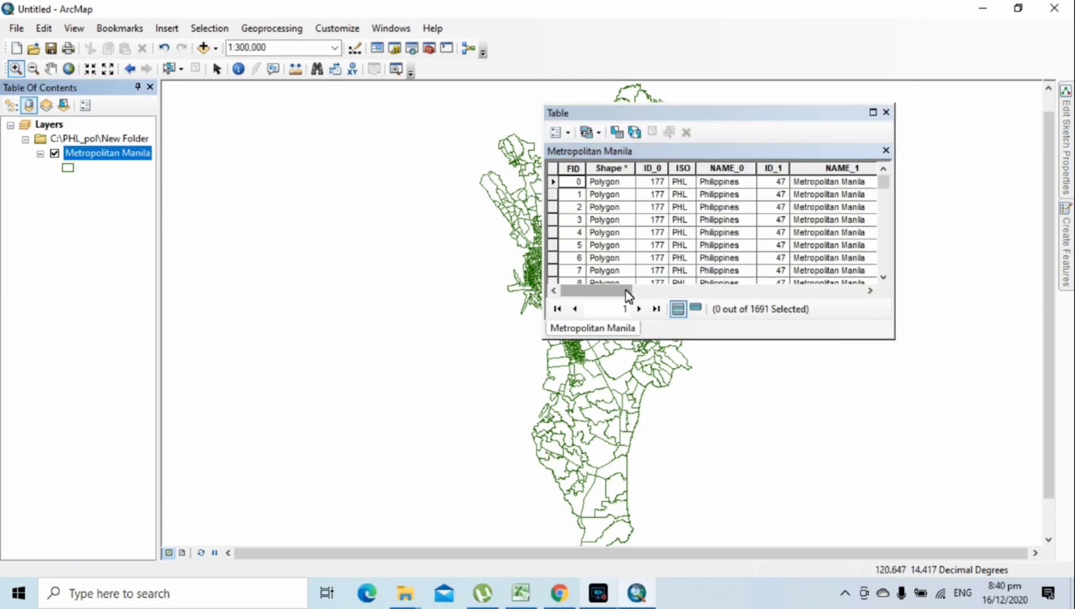
drag(628, 296, 724, 301)
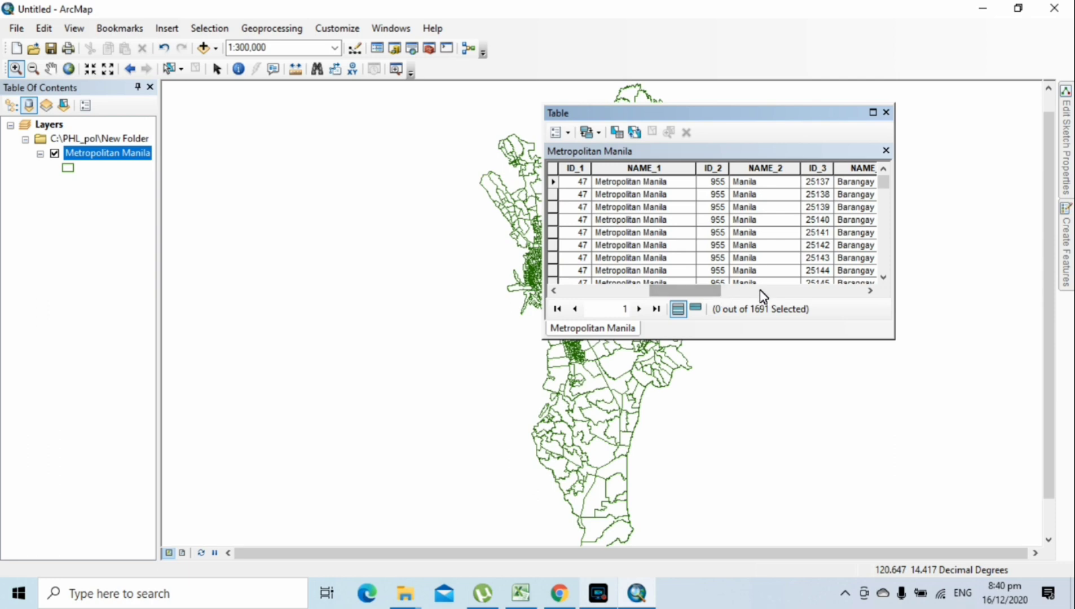
Open the Metropolitan Manila layer's label properties beside the attribute table and set the label field to NAME_2
right_click(134, 157)
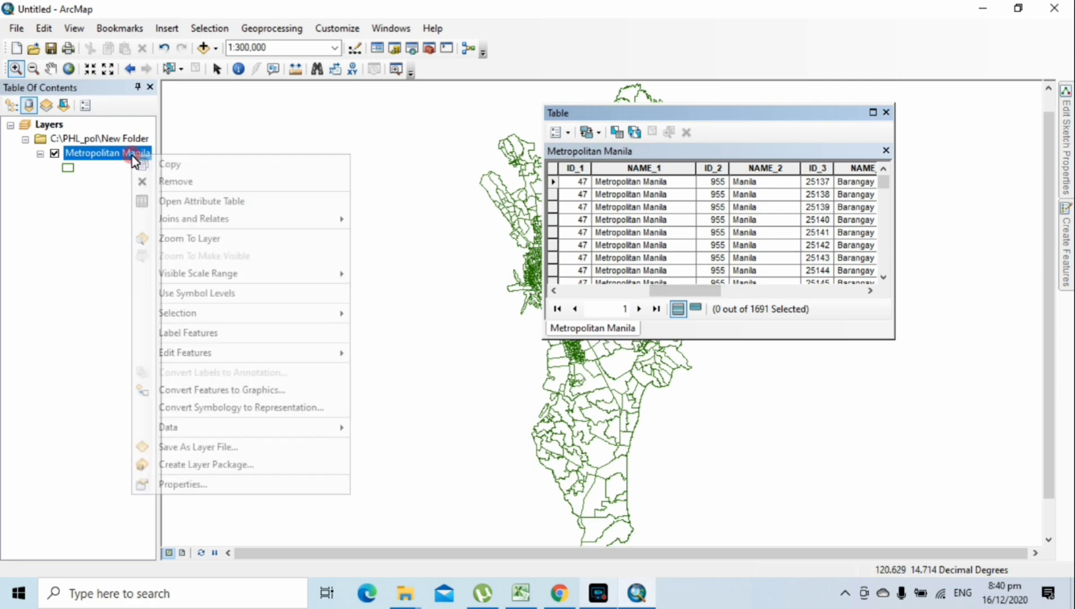
click(178, 489)
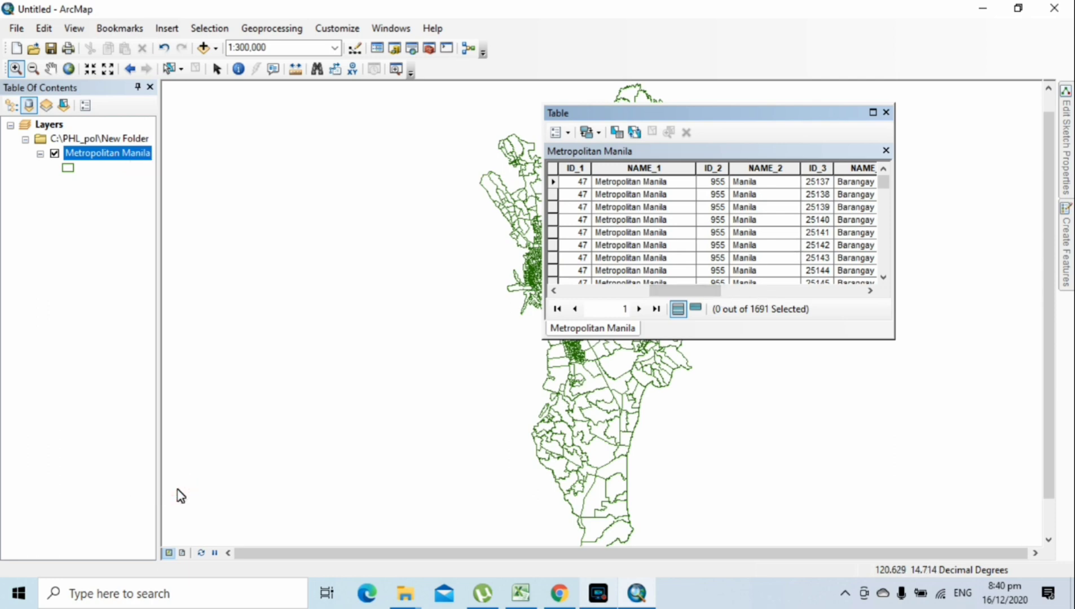
drag(528, 103, 278, 82)
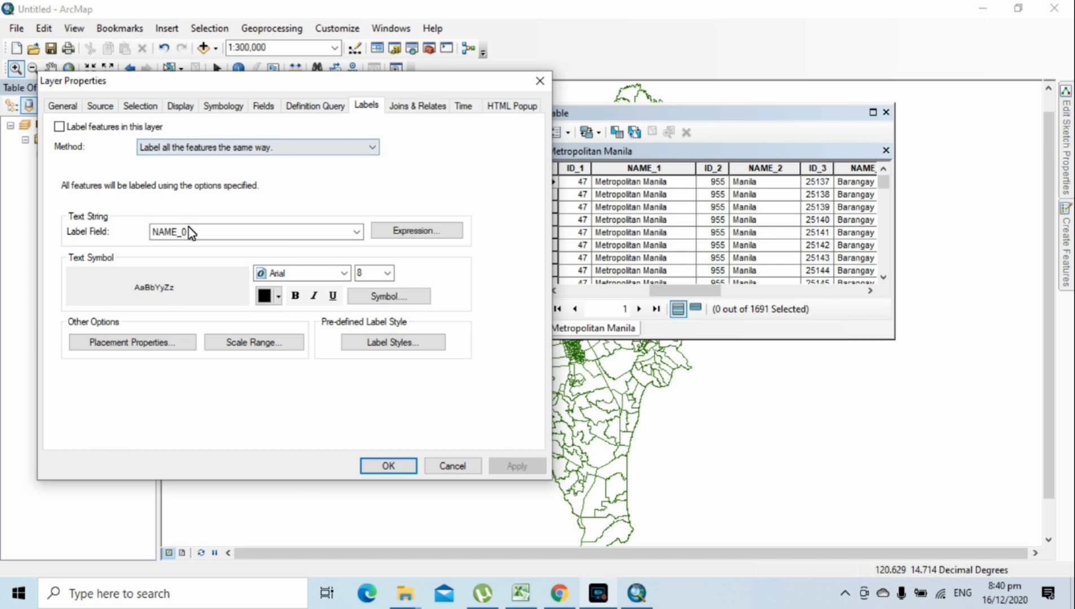
click(361, 233)
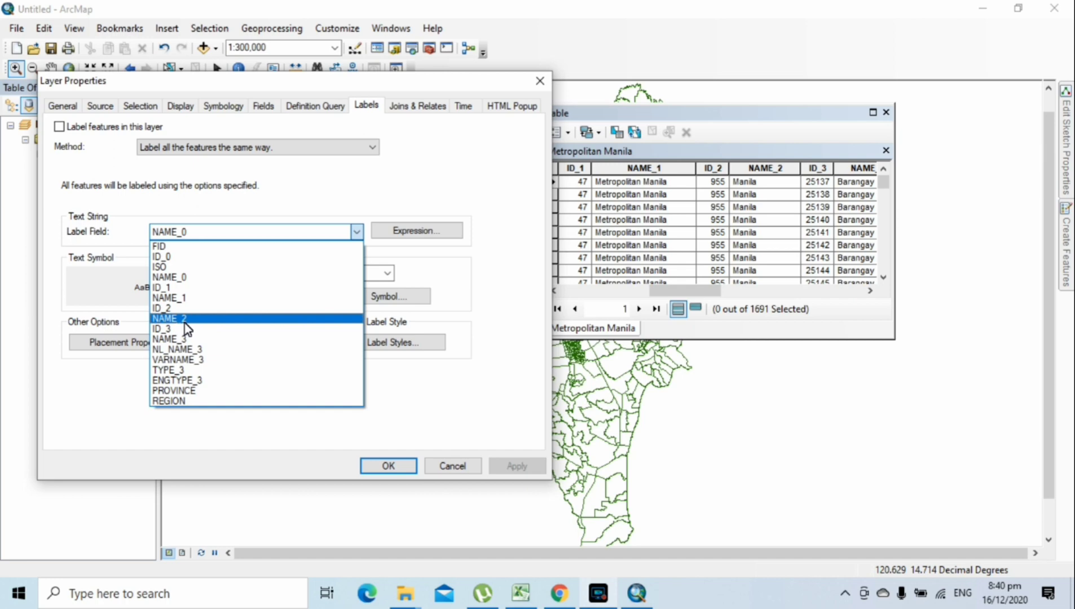
click(185, 319)
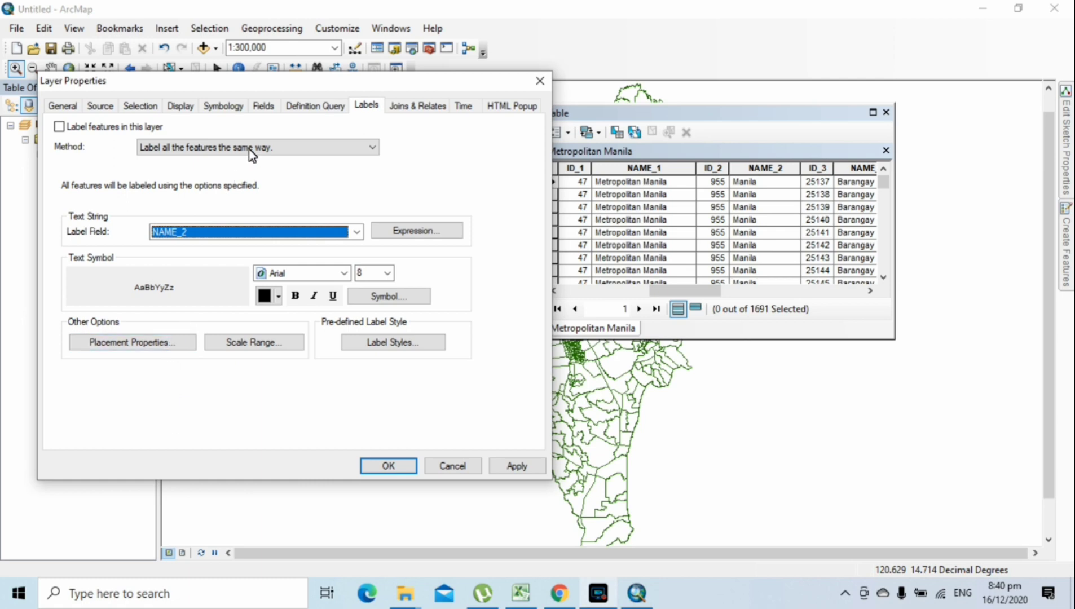
Set the label placement to remove duplicate labels
click(170, 347)
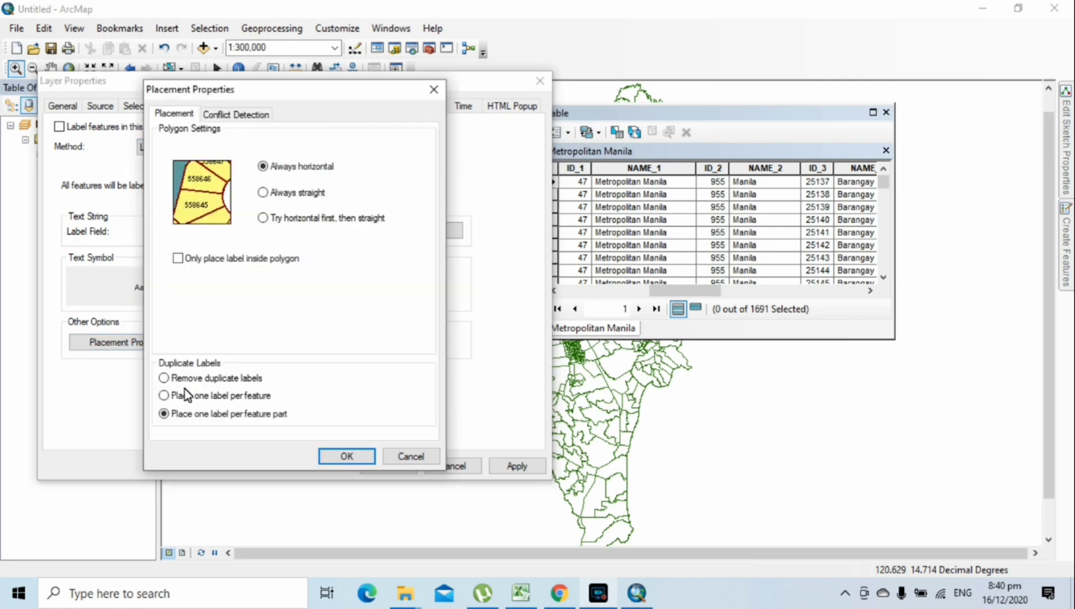
click(164, 378)
click(359, 458)
Turn on labels for the layer and set the method to define classes of features and label each class differently
click(60, 126)
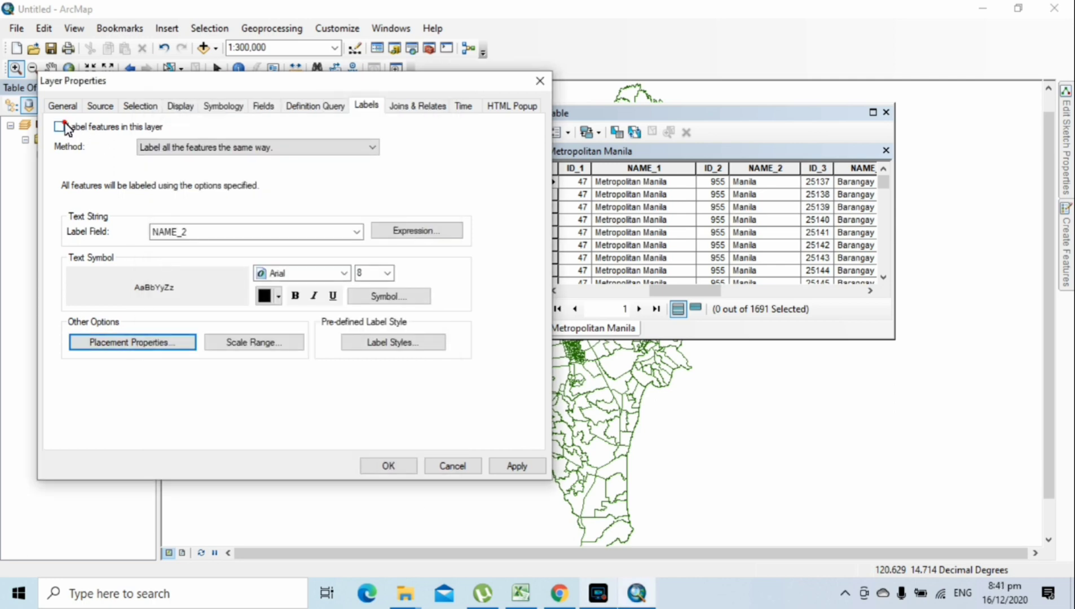
click(372, 146)
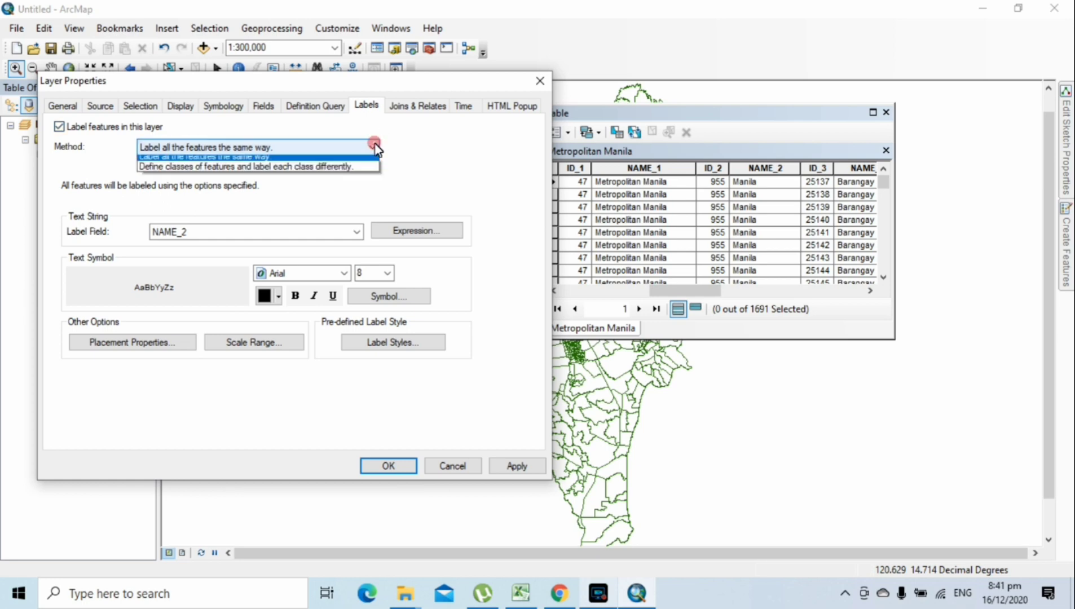
click(324, 172)
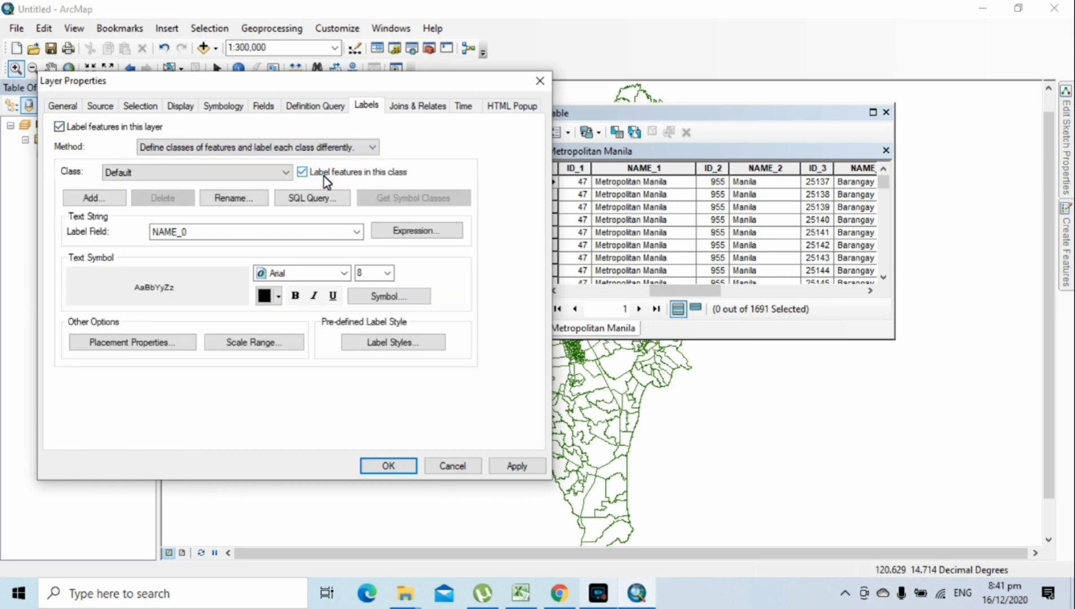
Format the label text in bold Arial Black and apply the layer properties
click(344, 274)
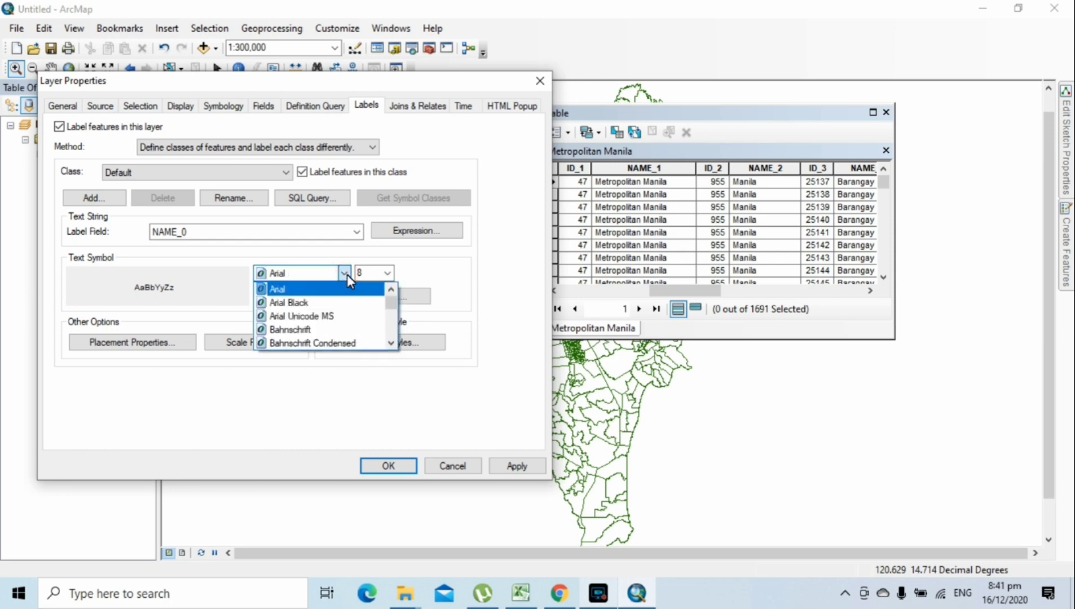
click(311, 305)
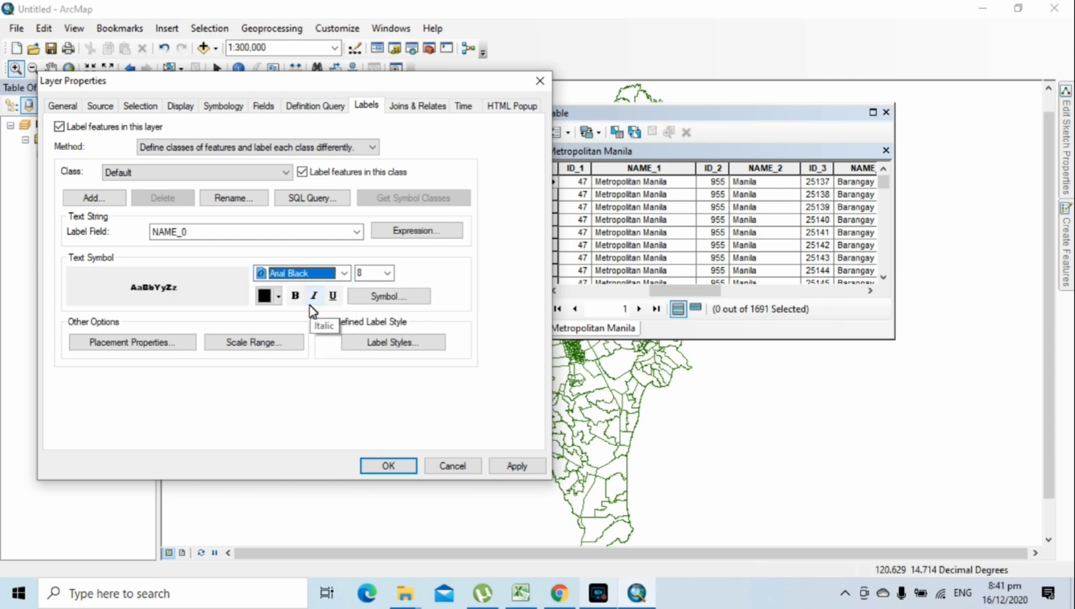
click(296, 297)
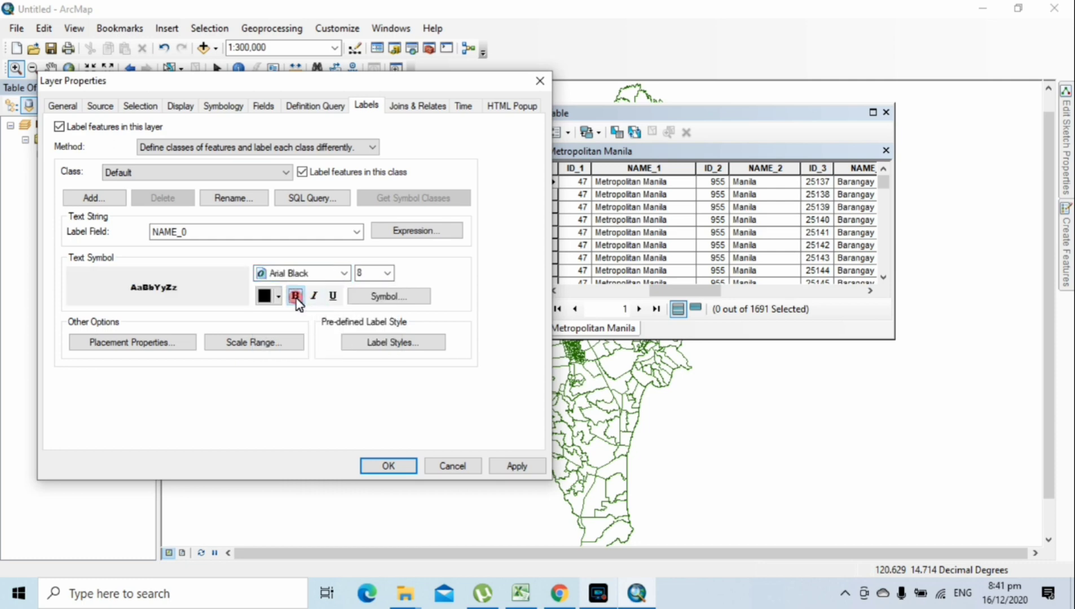
click(395, 466)
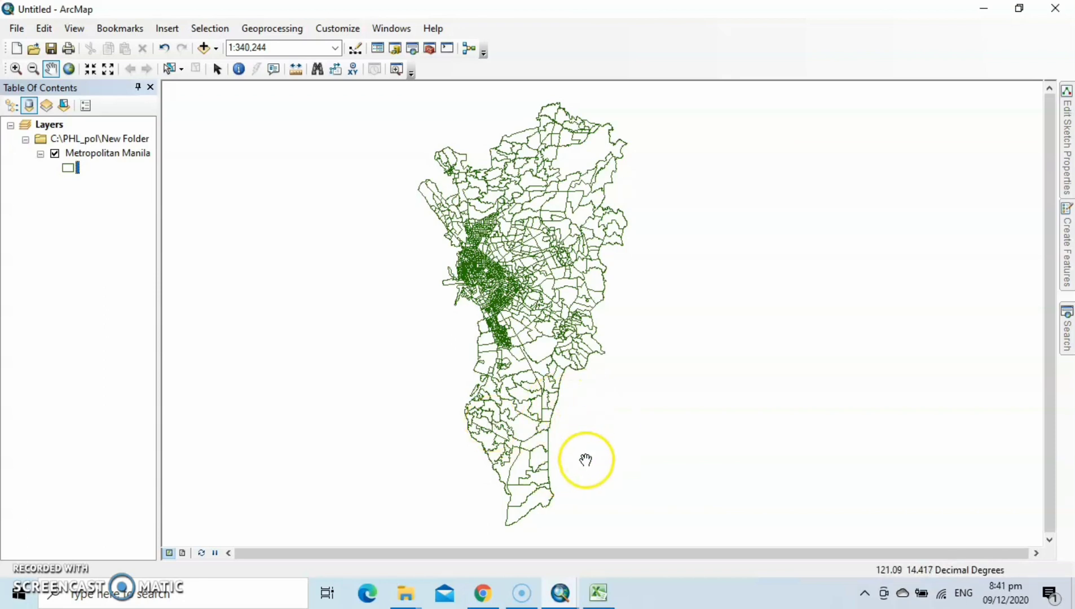
Switch to the NCR_datas workbook in Excel and examine its lng, lat, city and case columns
mouse_move(607, 598)
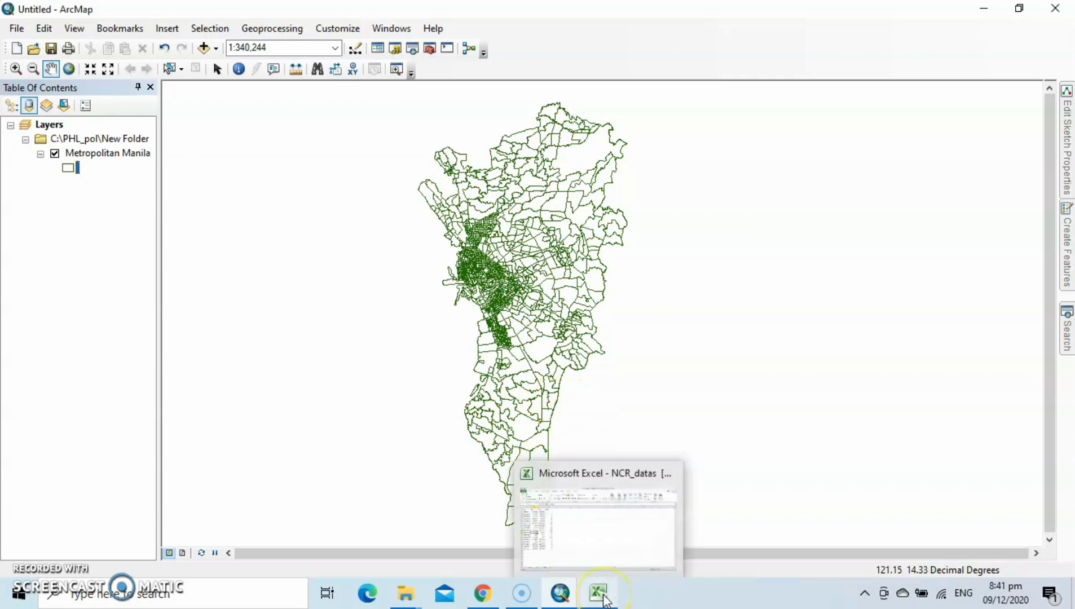
click(588, 552)
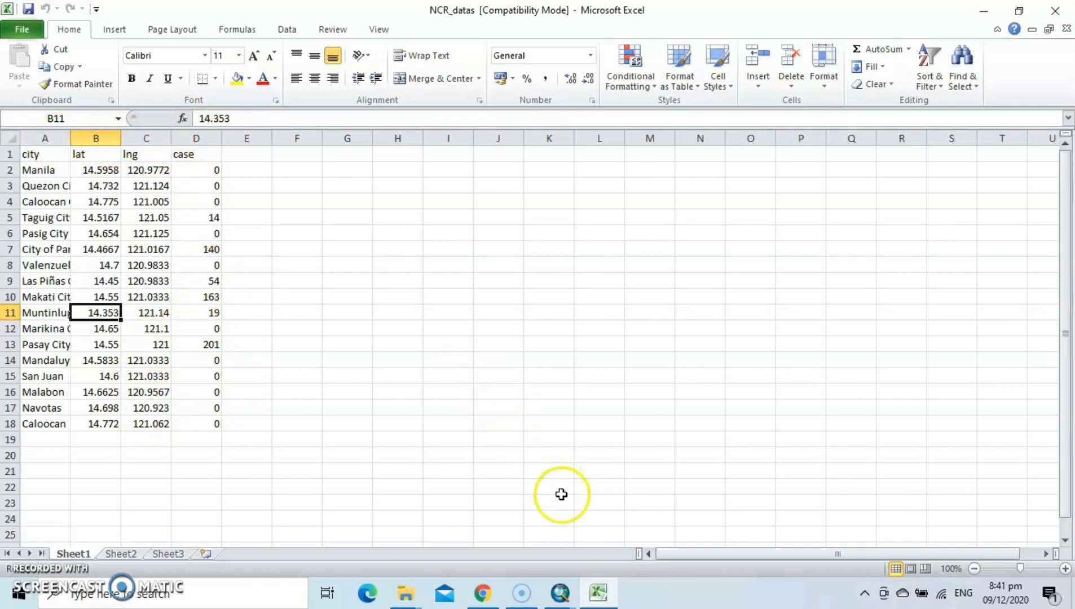
mouse_move(562, 595)
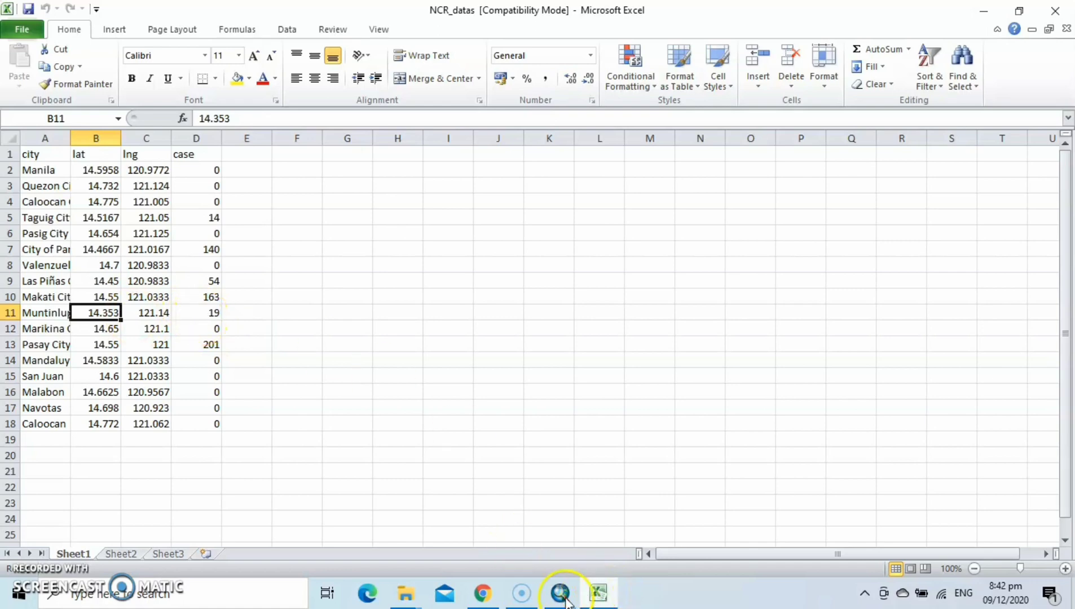
click(138, 139)
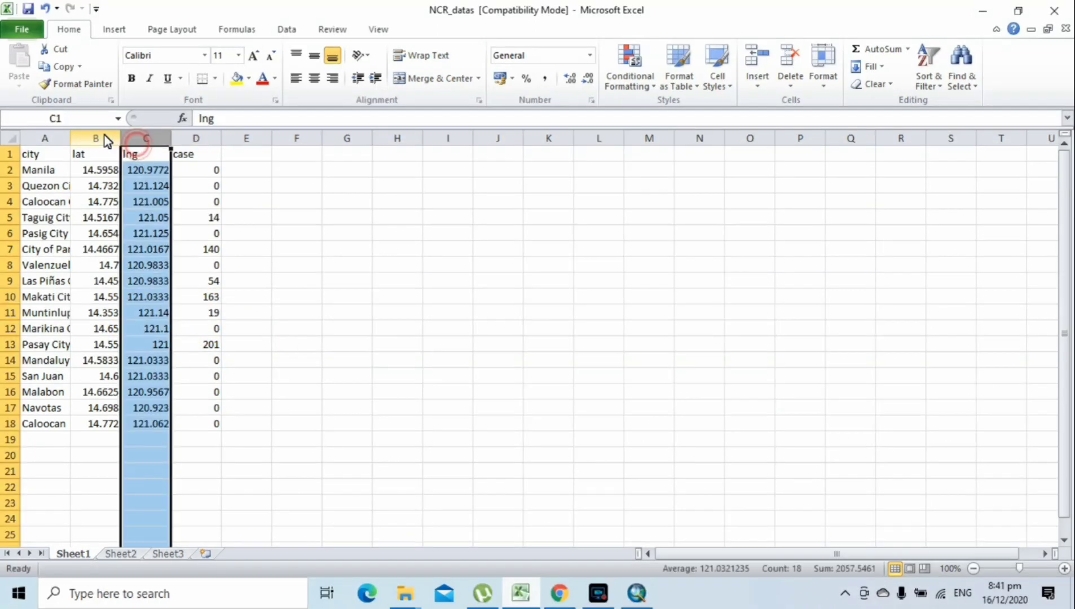
click(95, 139)
click(62, 139)
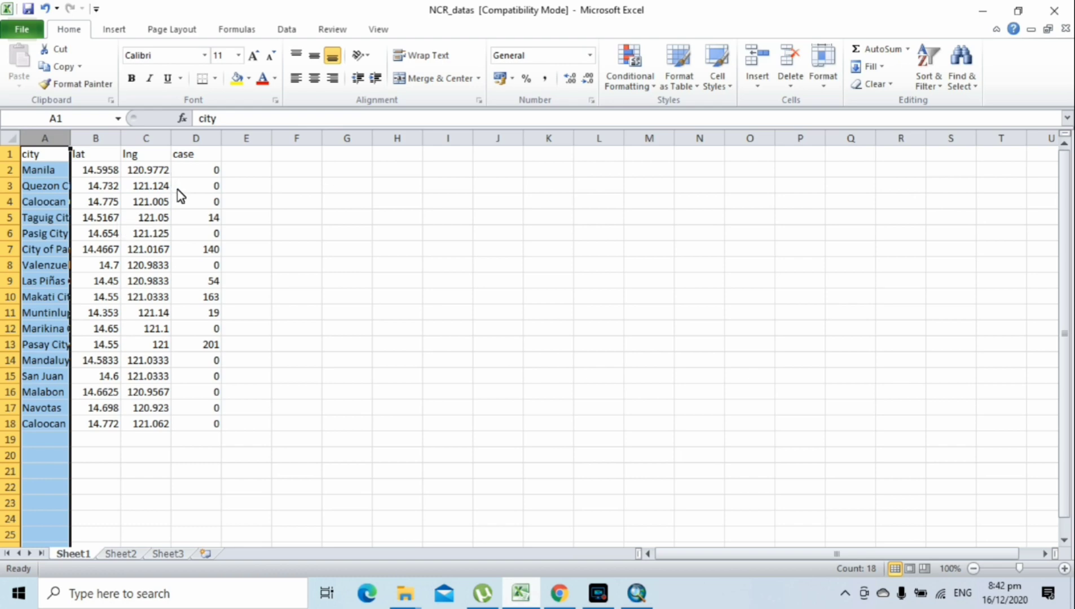
click(215, 155)
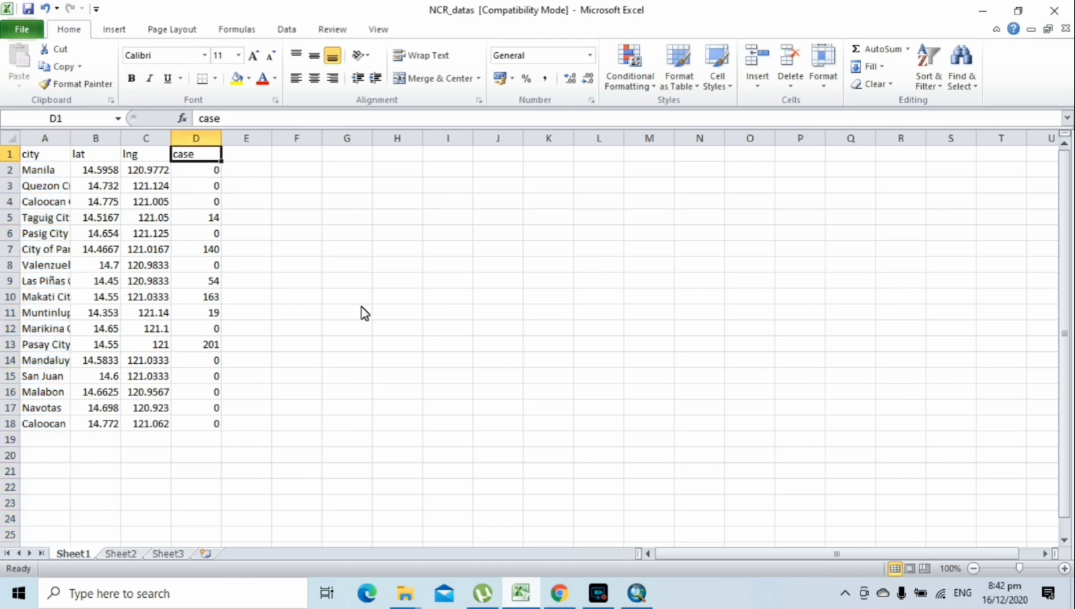
Switch to Chrome, view the simplemaps Philippines Cities Database as the coordinate source, and return to the Excel workbook
click(560, 596)
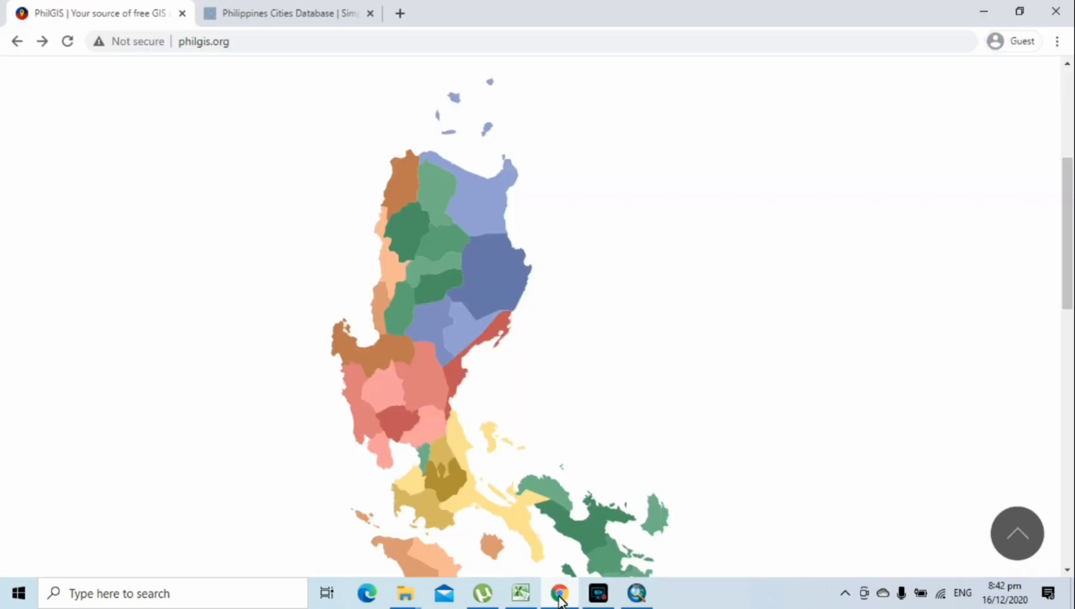
click(329, 13)
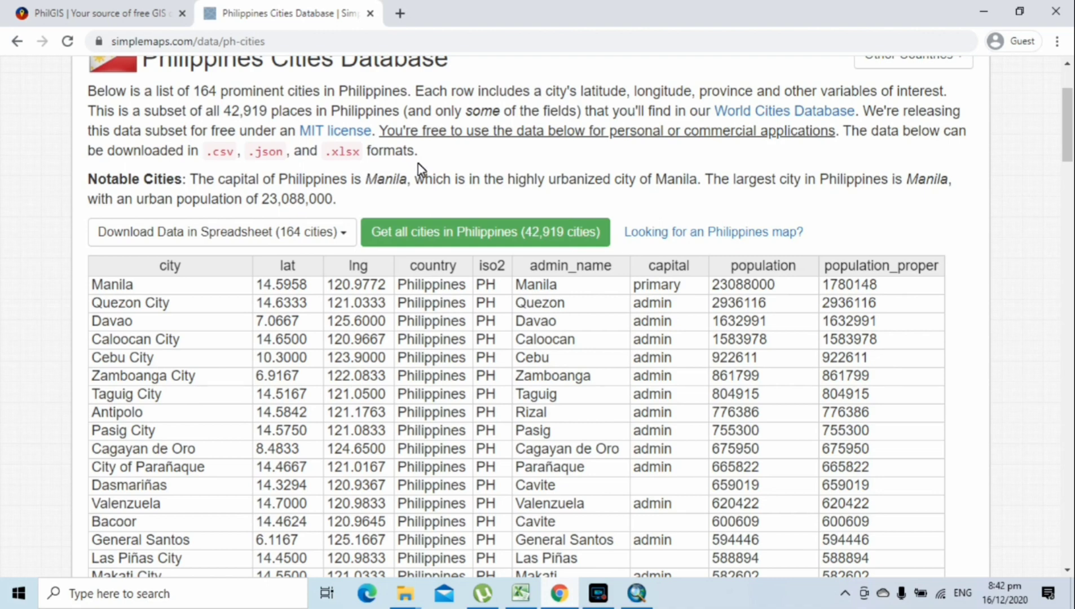
click(520, 598)
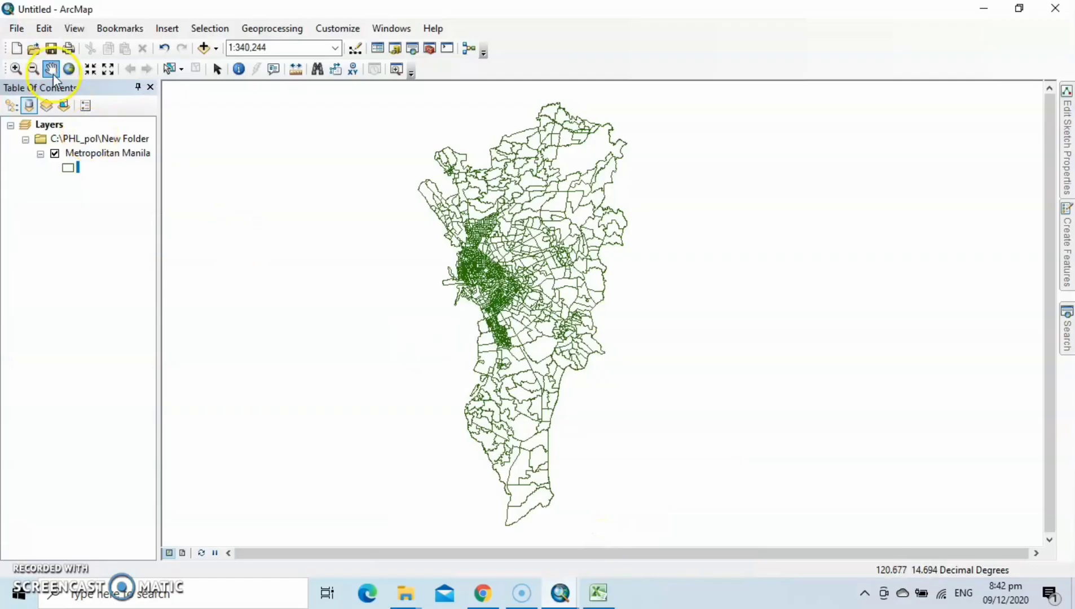
In ArcMap, start Add XY Data and select the NCR_datas.xls workbook as the table source
click(16, 27)
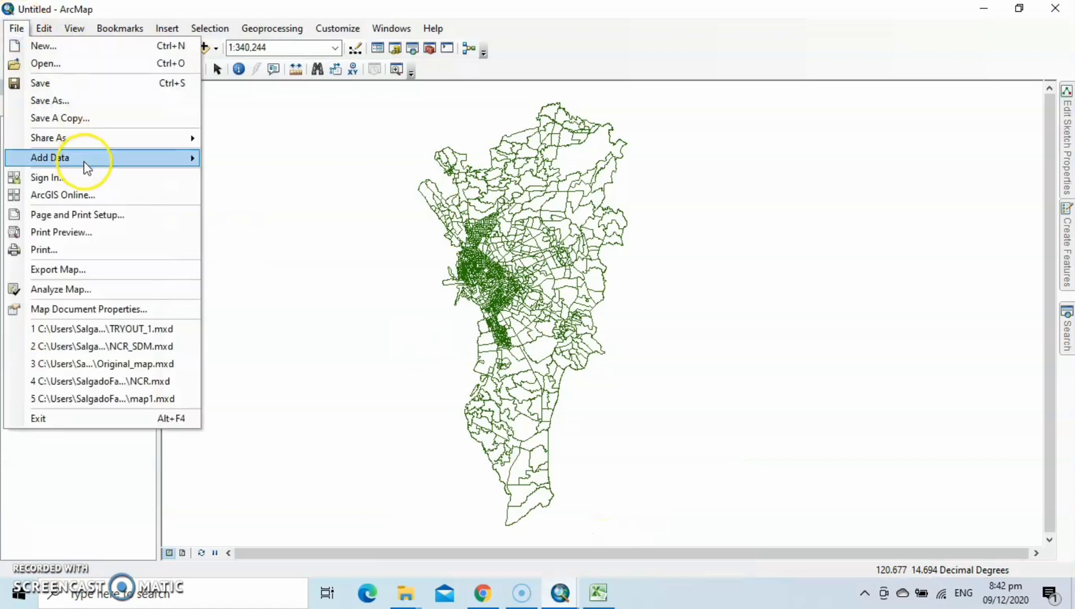
mouse_move(156, 157)
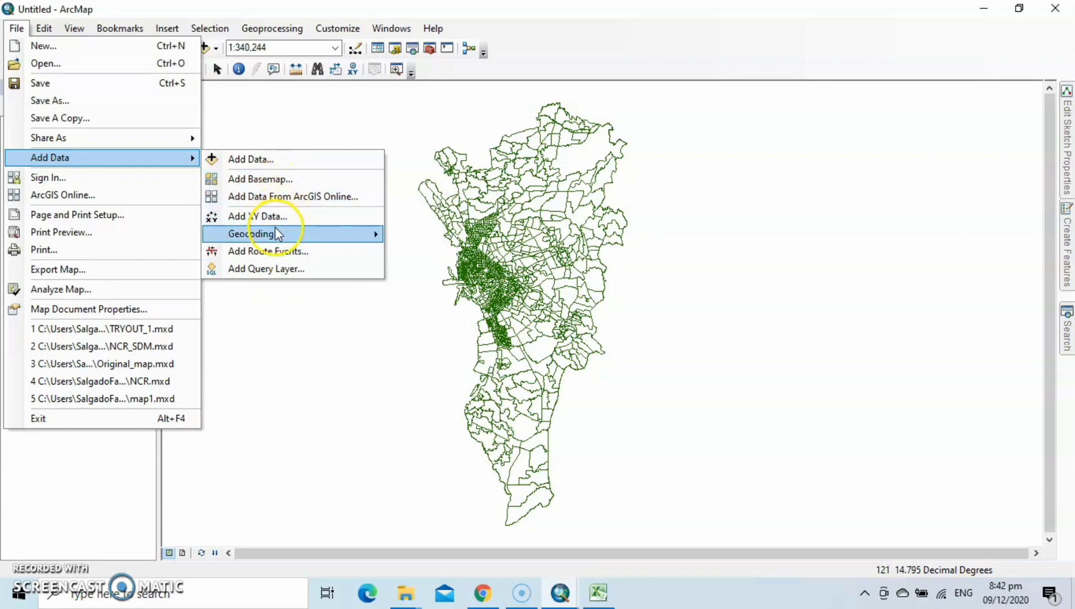
mouse_move(276, 233)
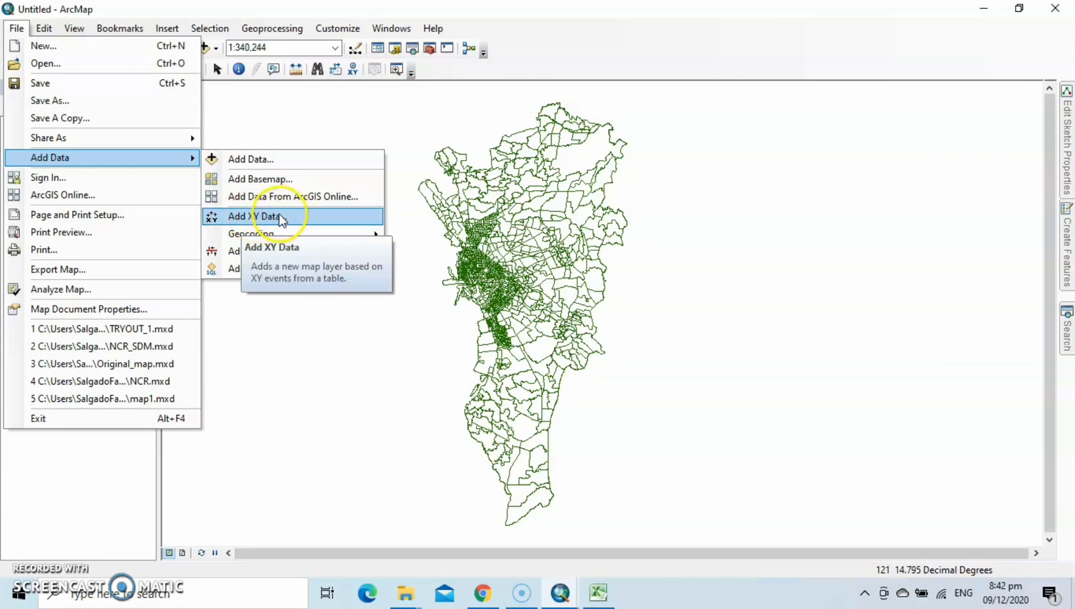
click(279, 216)
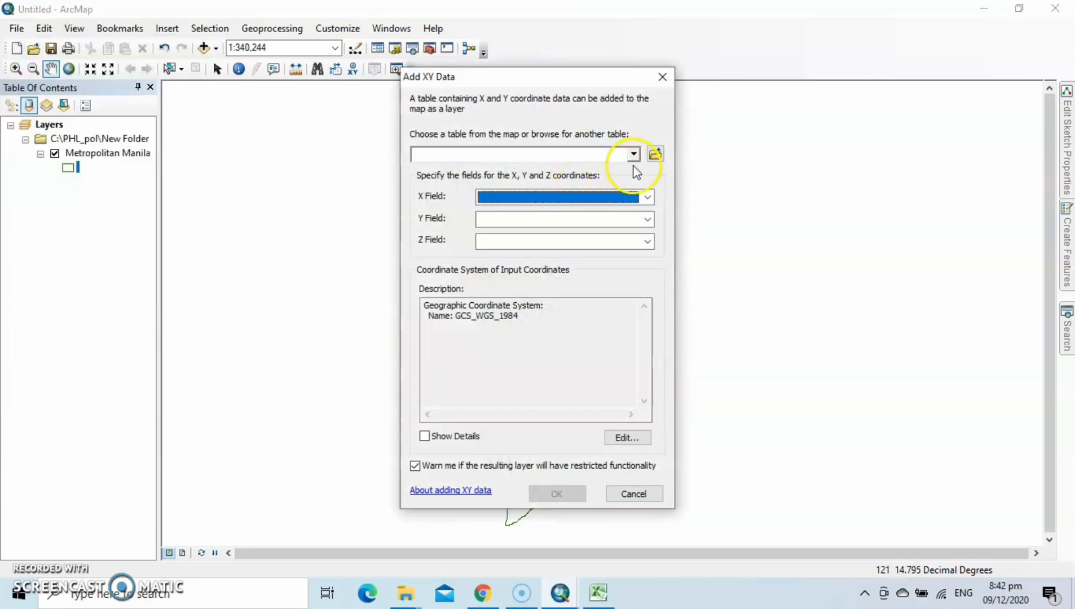
click(654, 156)
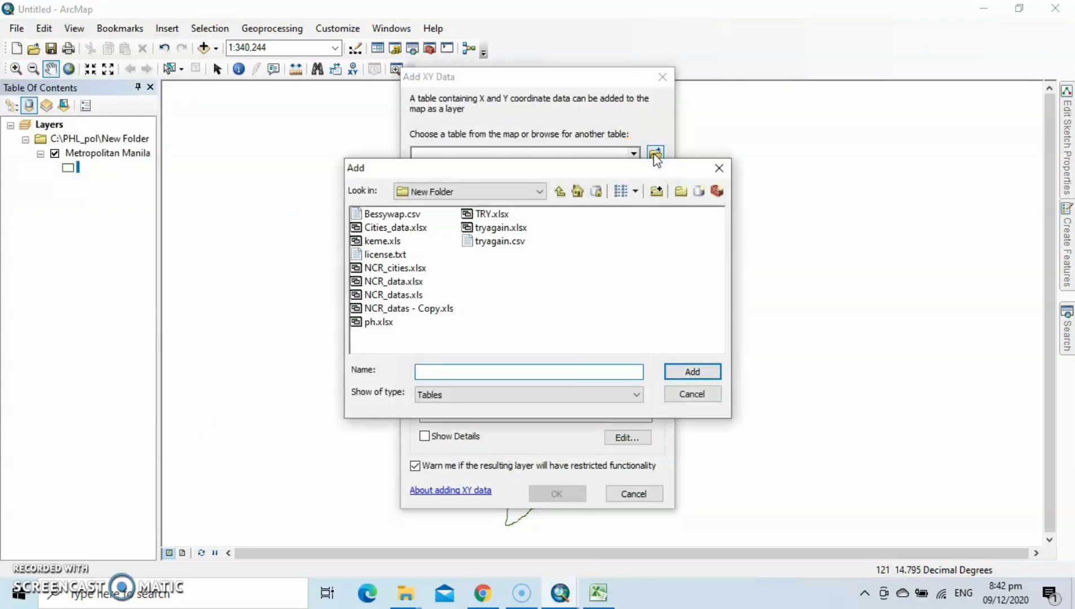
click(392, 295)
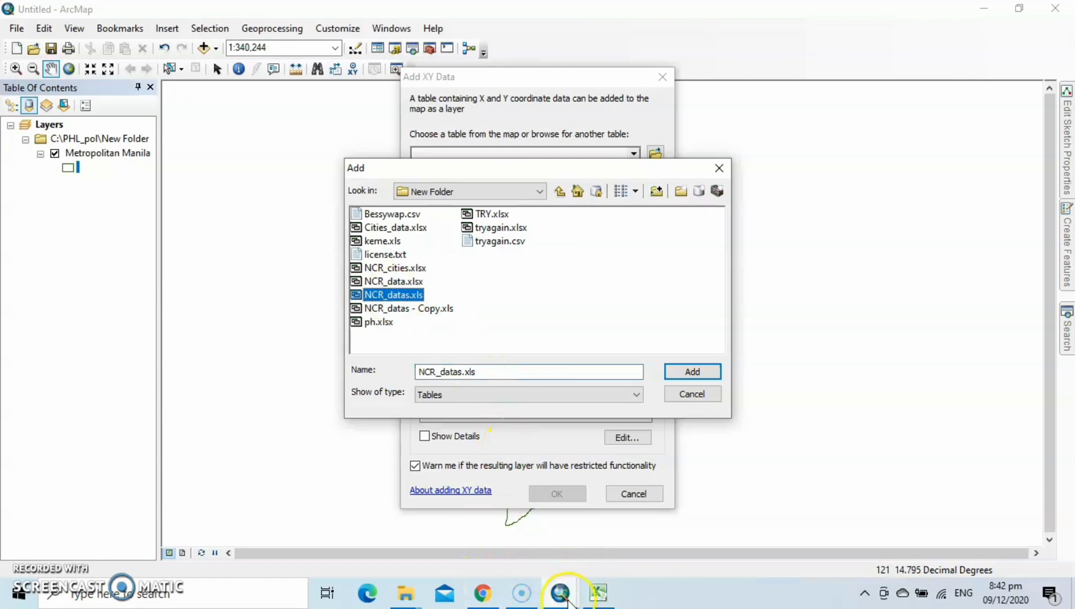
Check the workbook's data in Excel, return to the ArcMap Metropolitan Manila map and choose Sheet1$ as the XY table
click(596, 592)
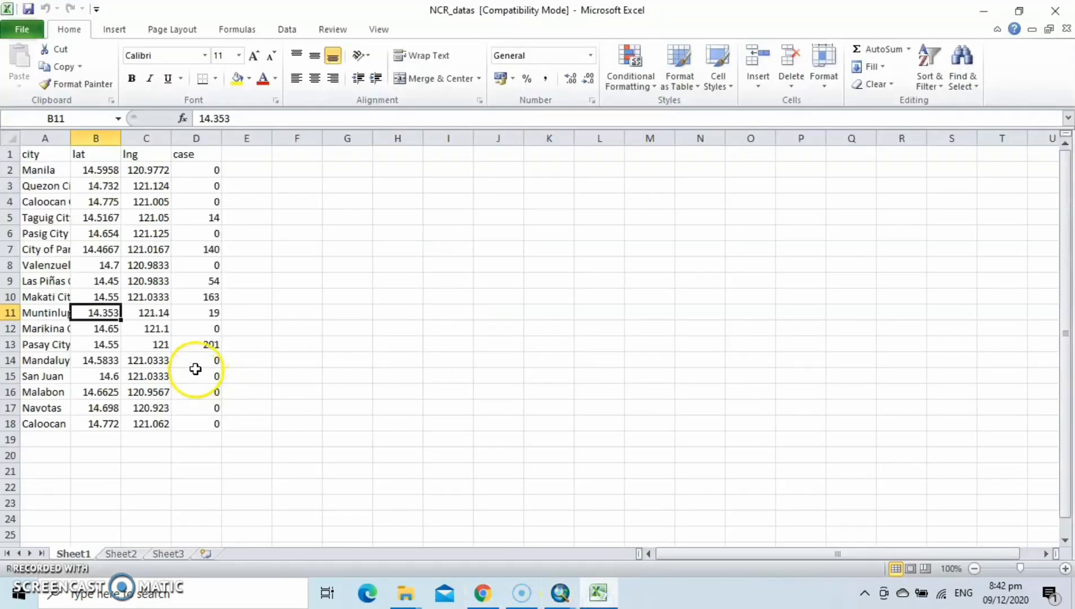
click(557, 598)
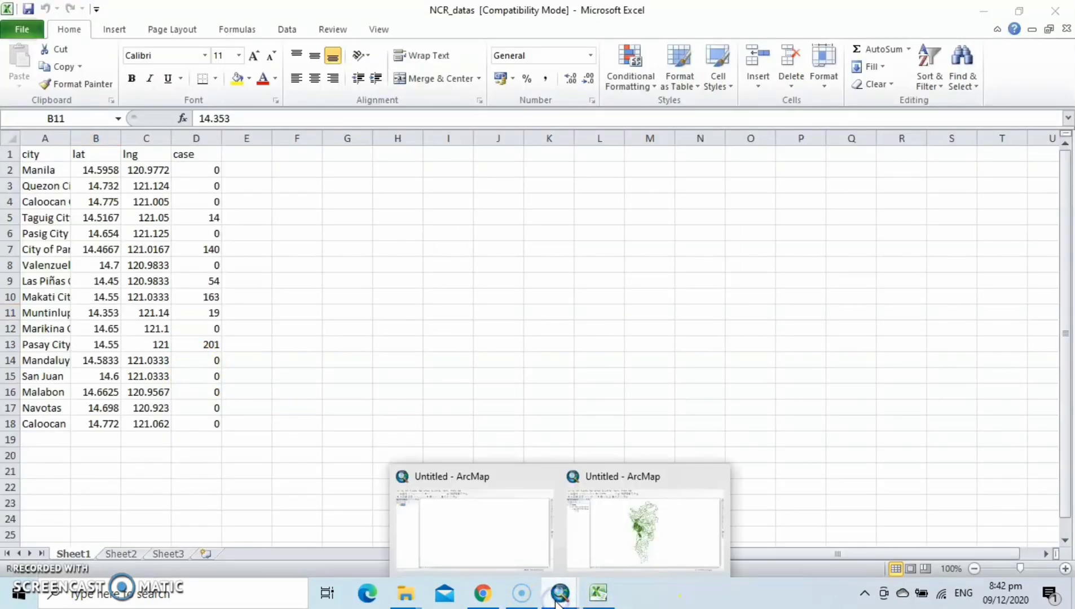
click(623, 511)
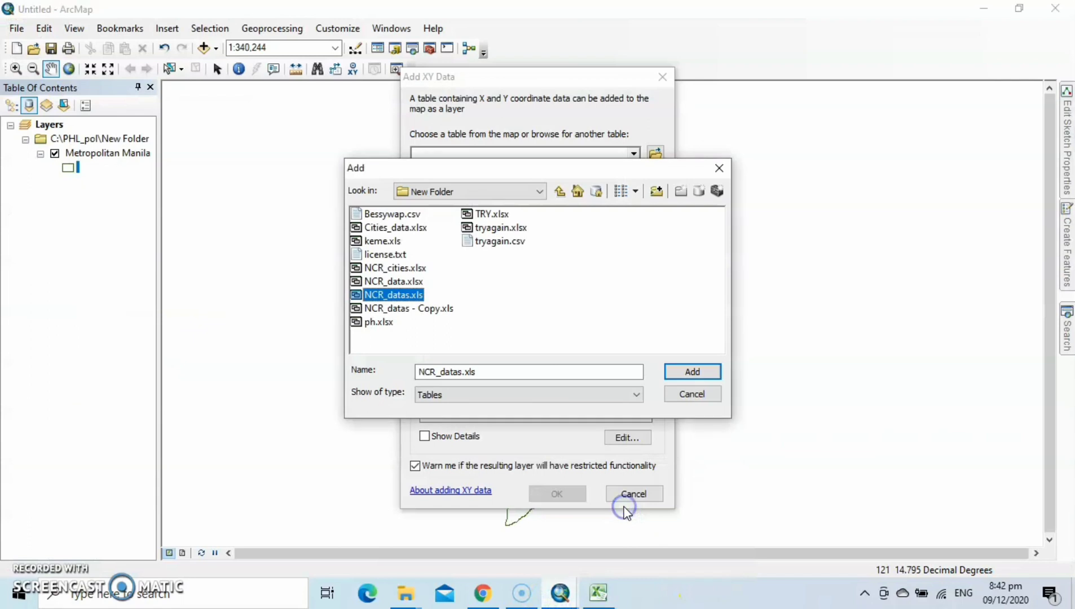
click(688, 376)
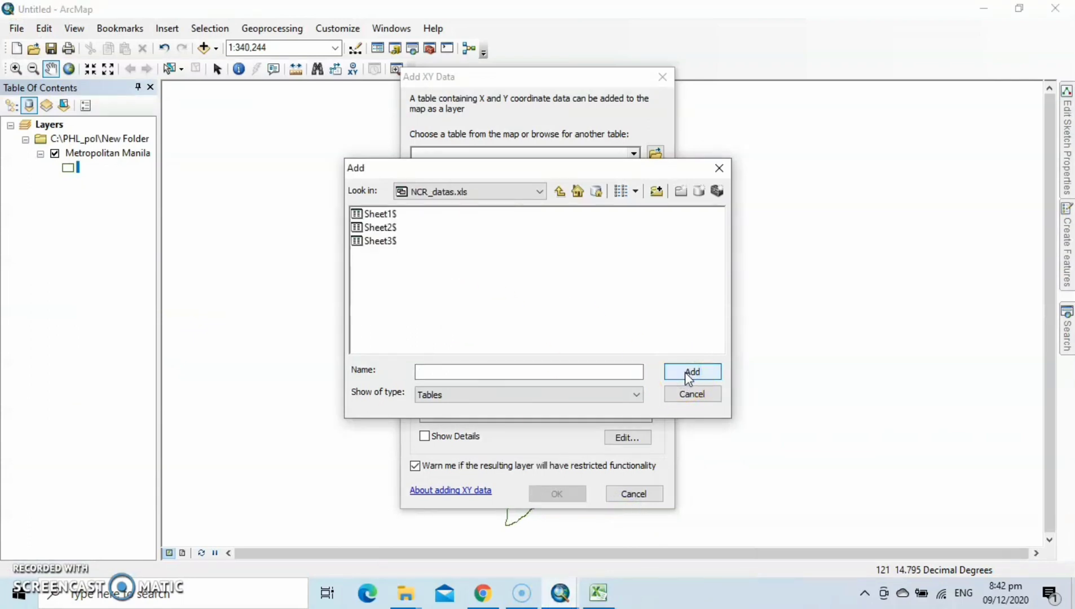
click(413, 231)
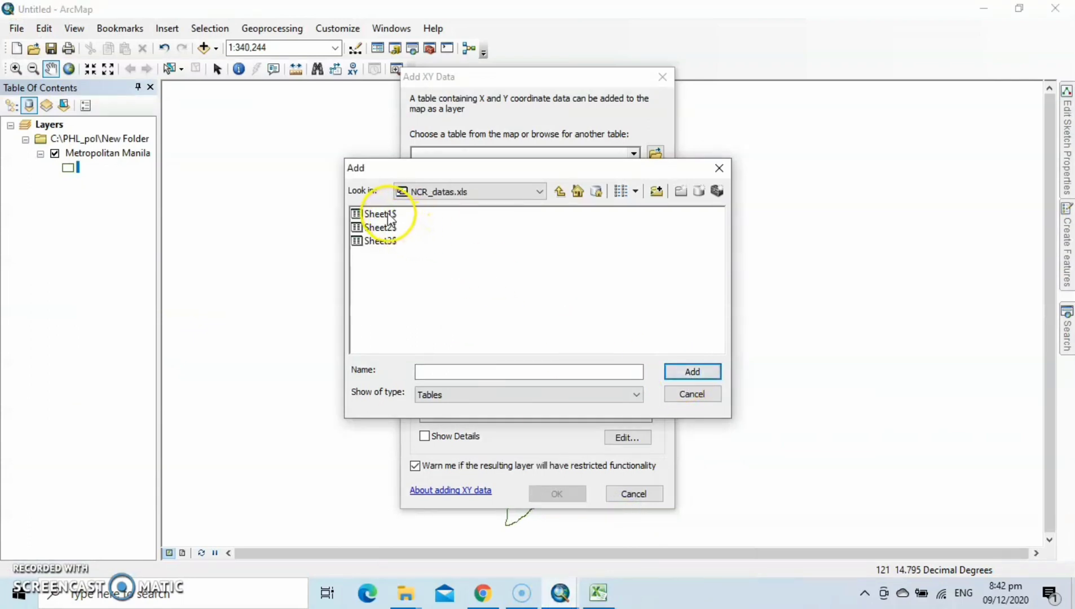
click(388, 218)
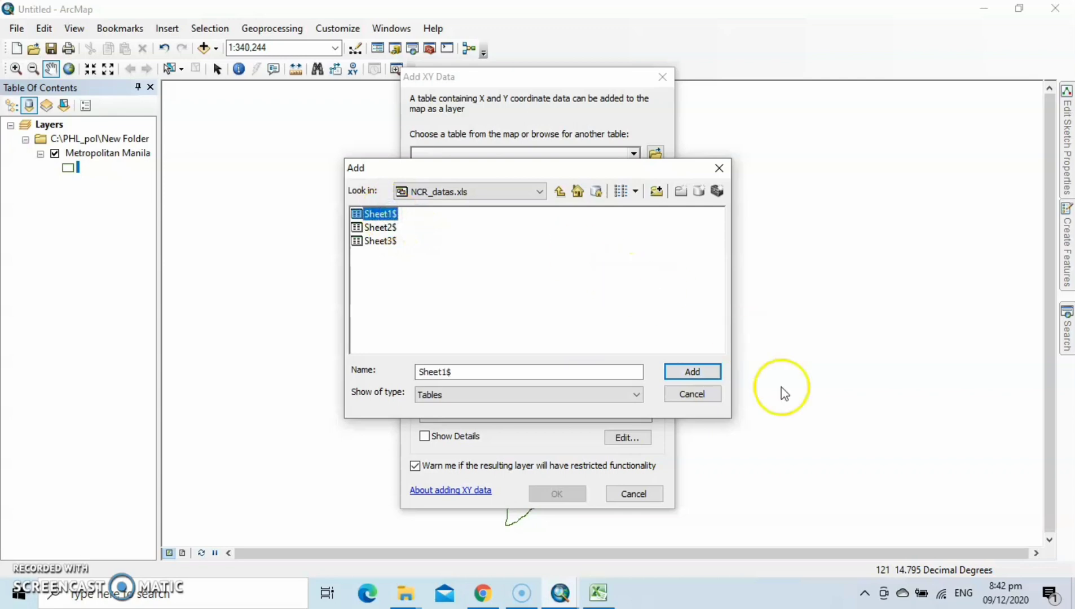
click(695, 369)
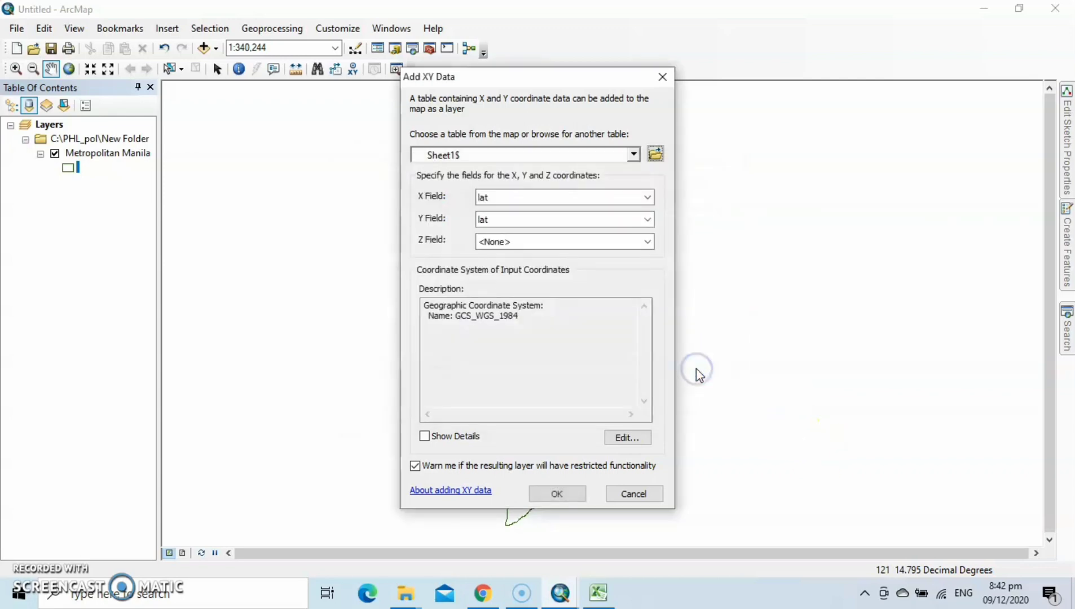
Set the X field to lng, Y to lat and Z to case, and add the XY points to the map as a layer
click(647, 197)
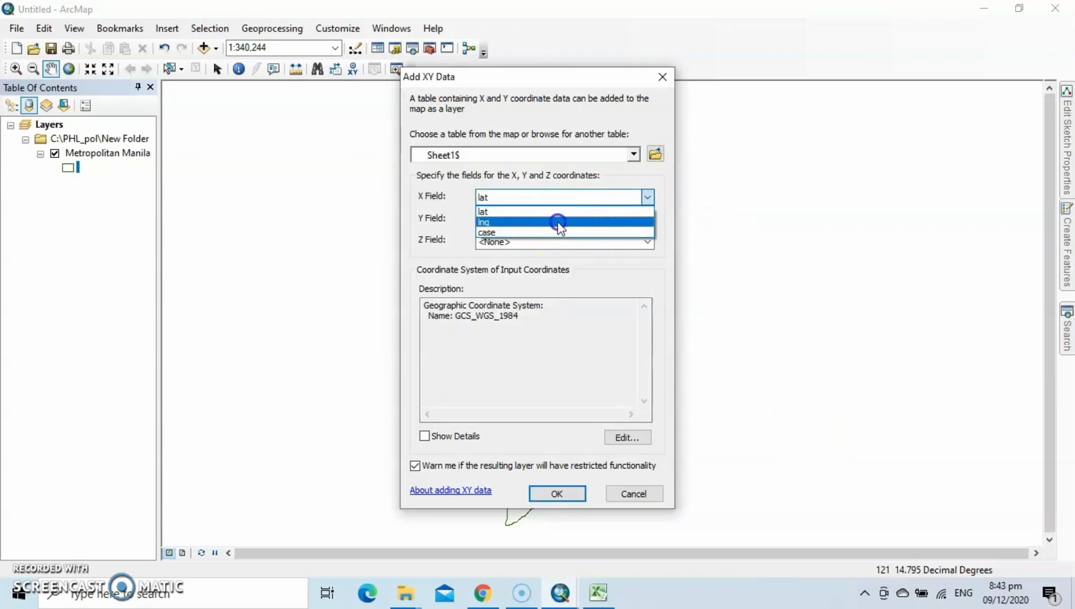
click(558, 222)
click(647, 220)
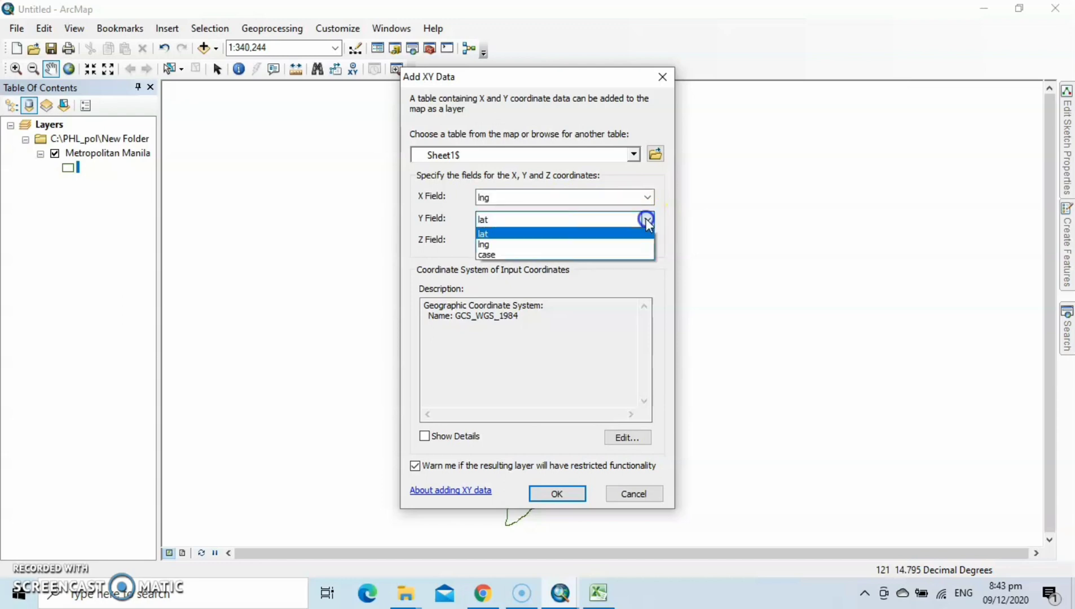
click(595, 233)
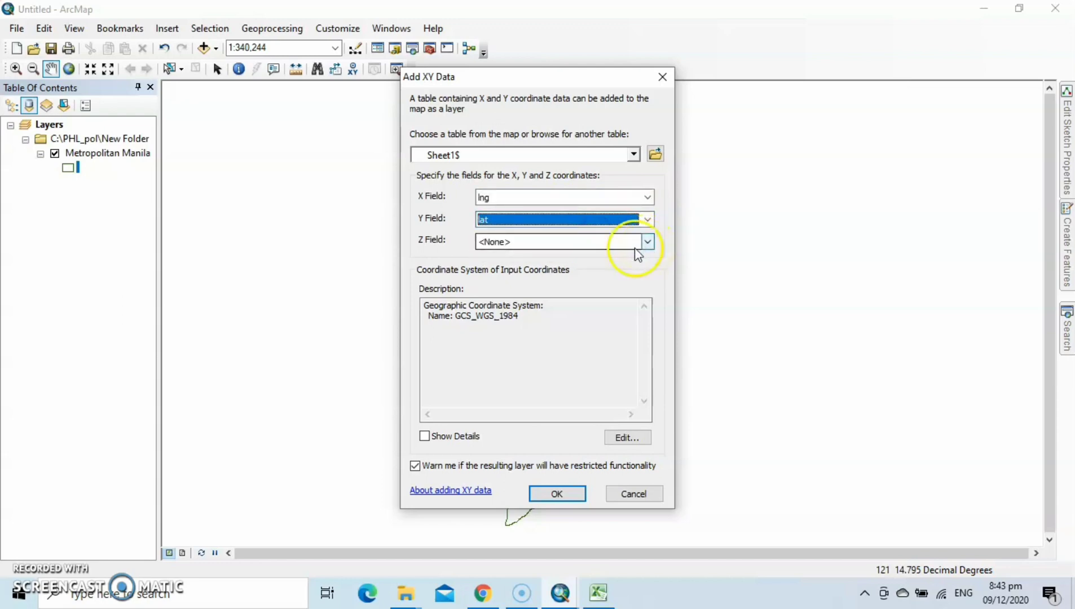
click(647, 241)
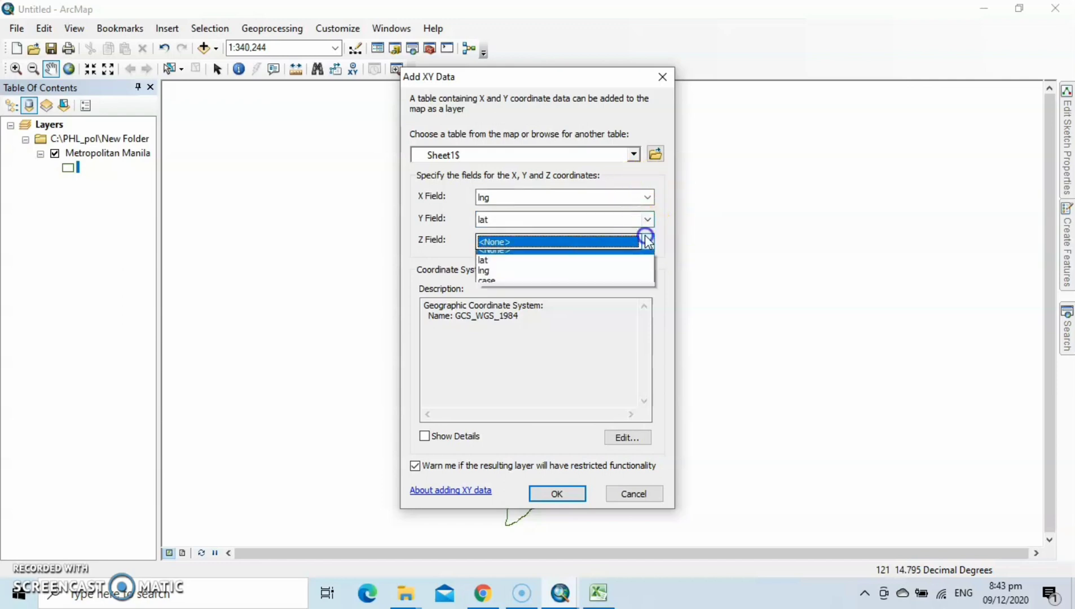
click(520, 288)
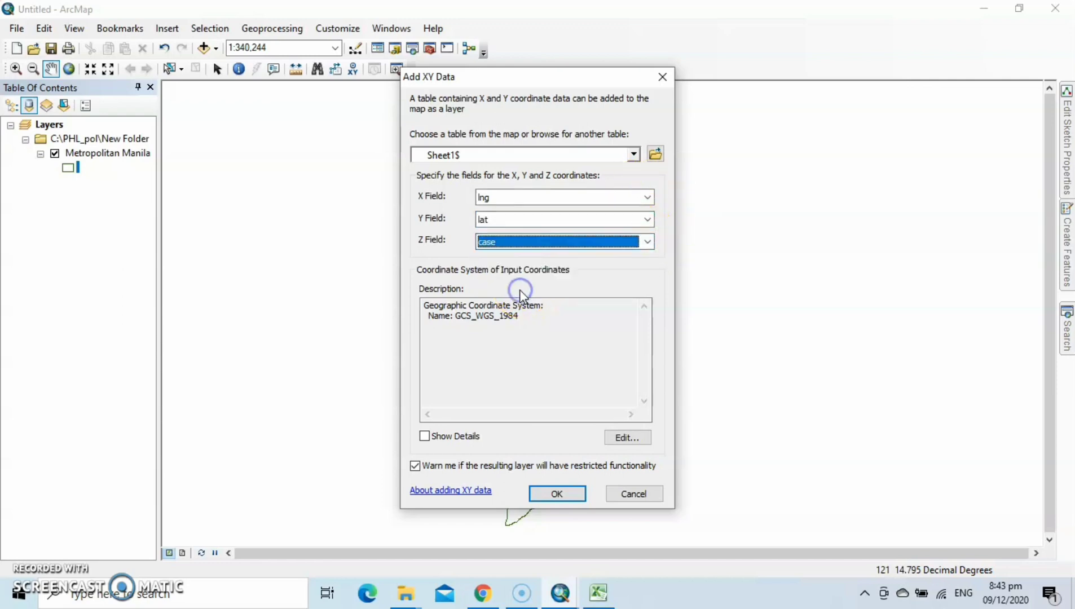
click(556, 495)
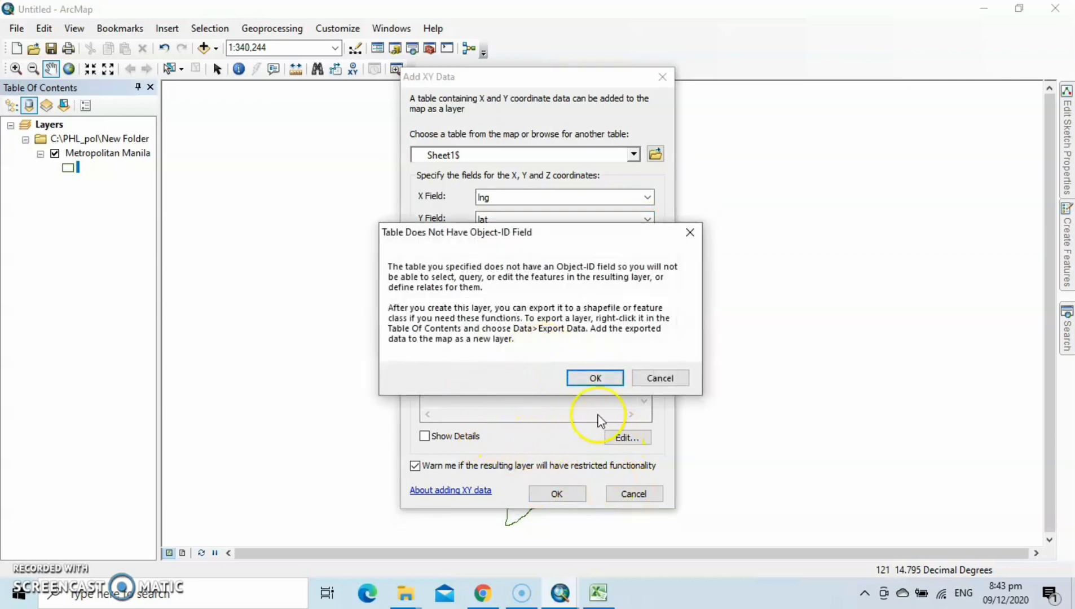
click(594, 378)
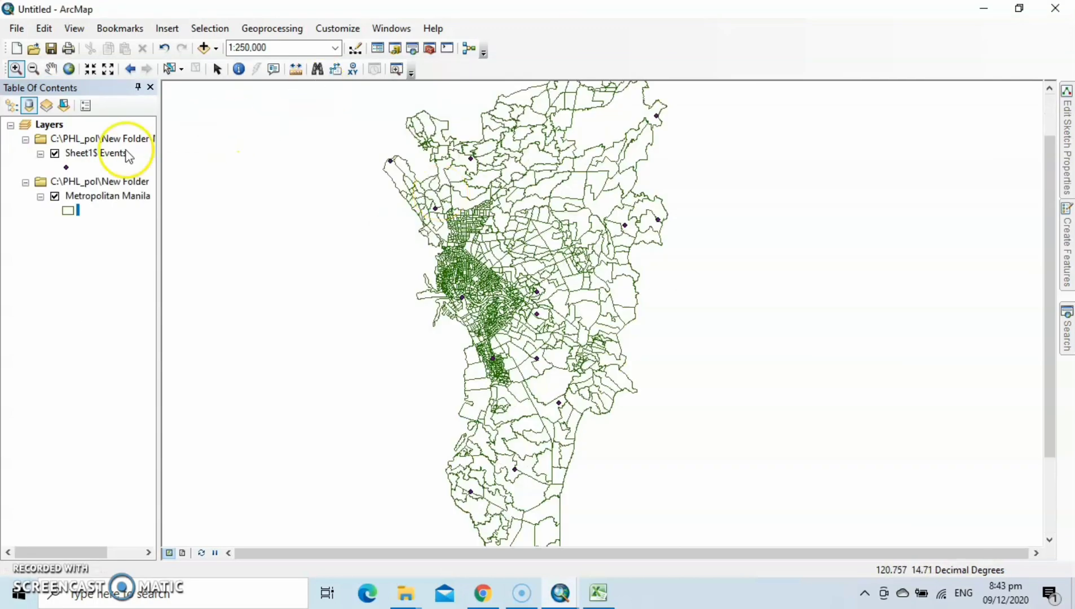
click(50, 69)
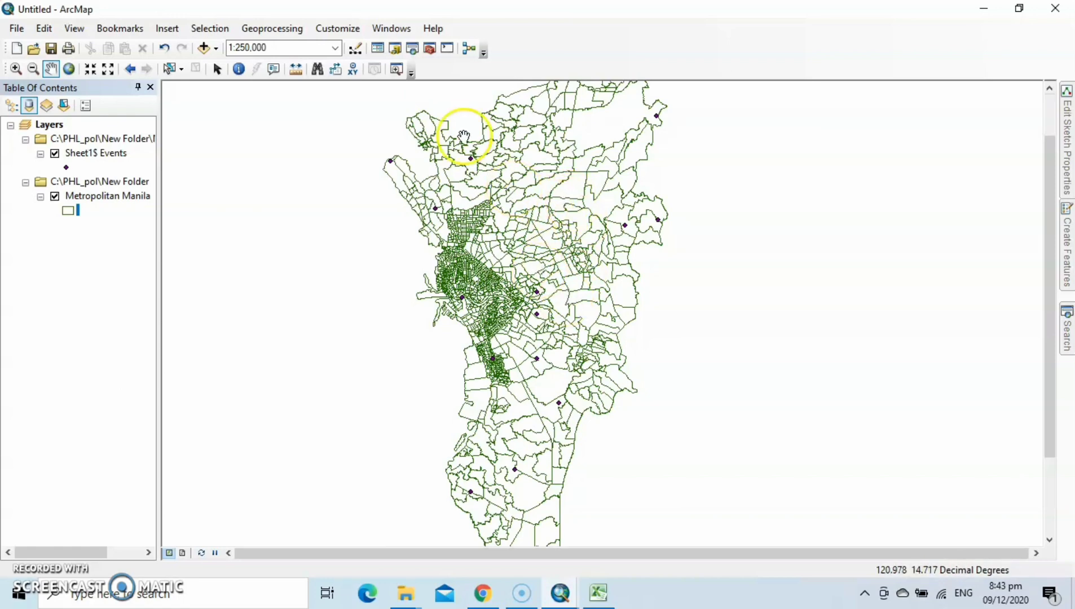
Open the Kernel Density tool from the Density toolset of the Spatial Analyst Tools
click(431, 49)
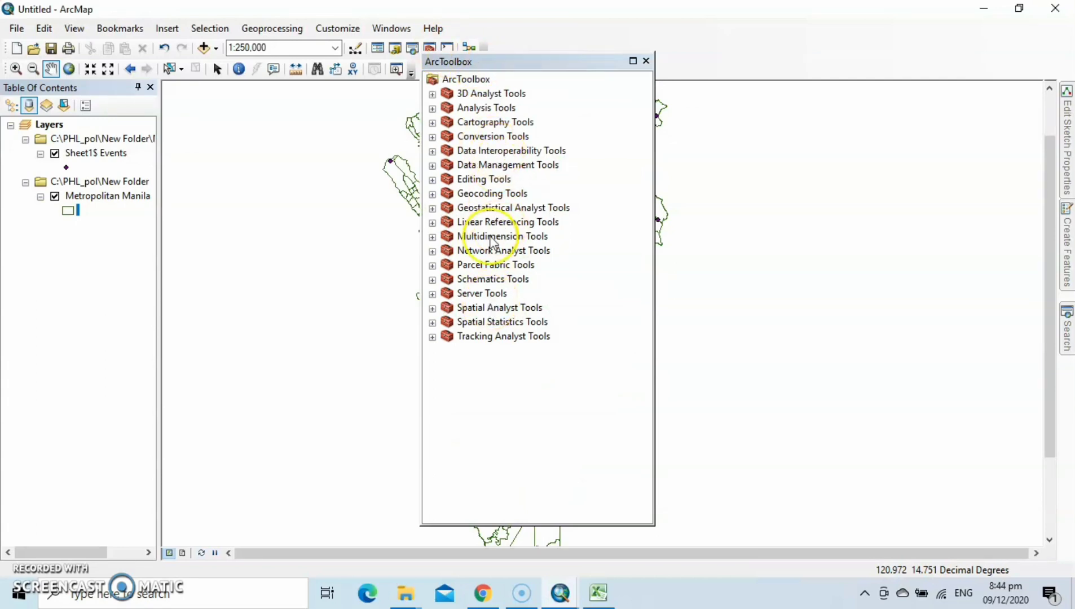
click(478, 309)
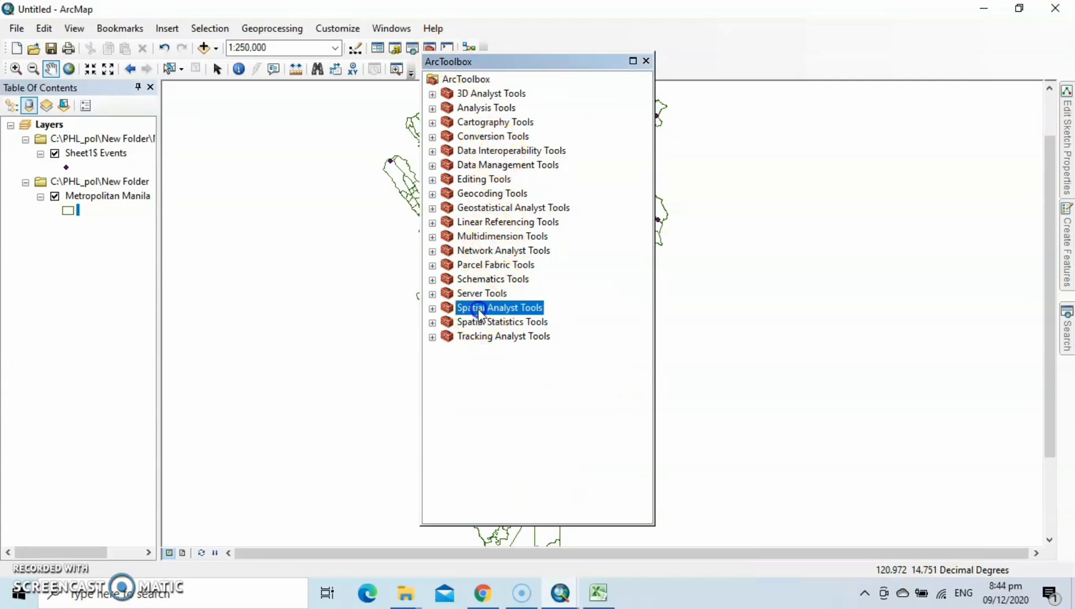
double_click(484, 310)
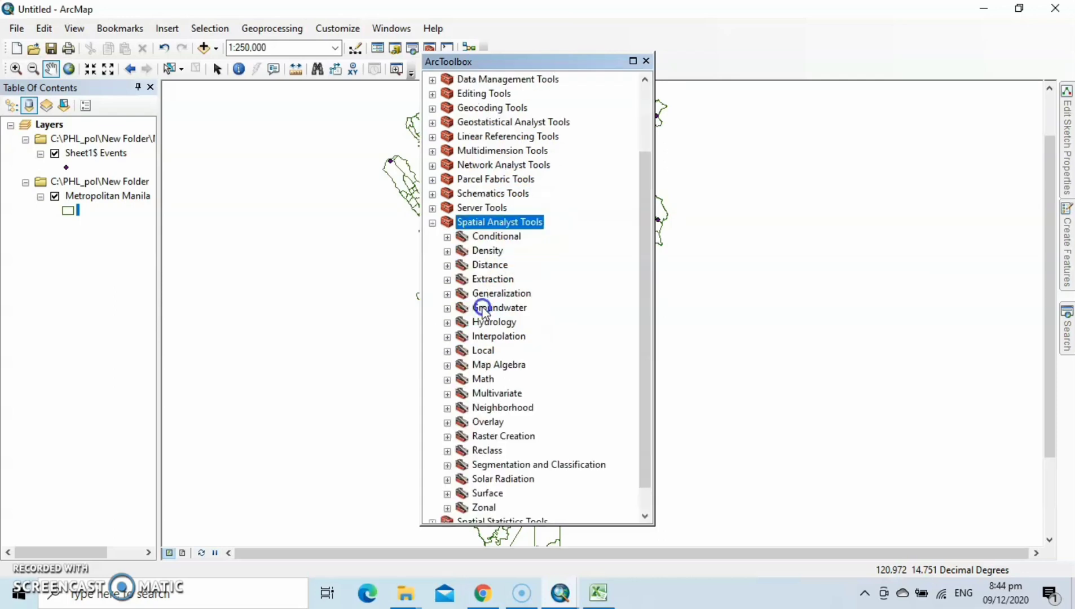
double_click(488, 253)
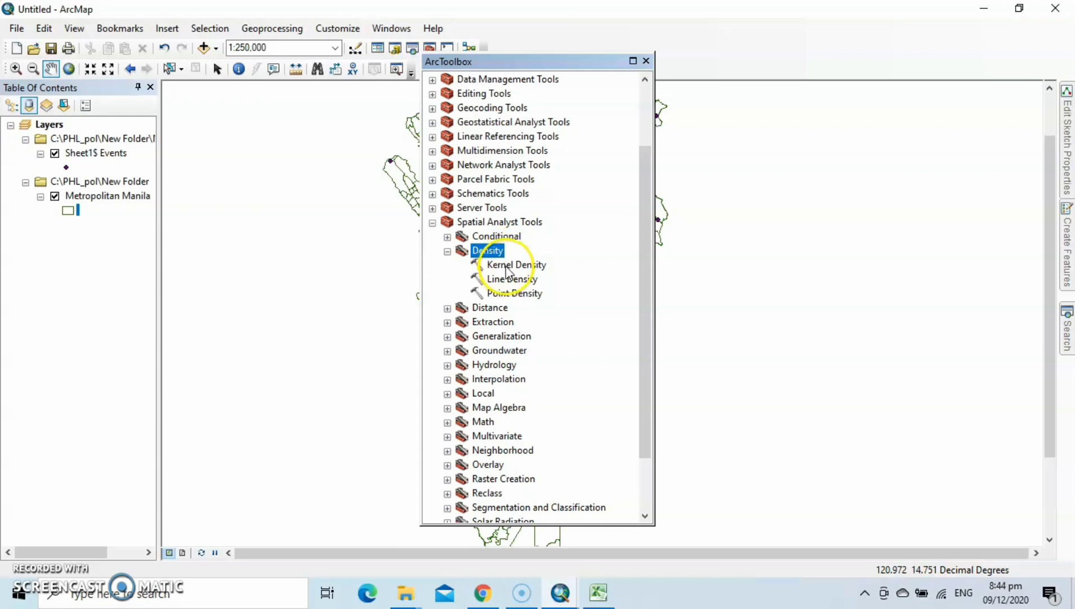
click(507, 265)
click(506, 279)
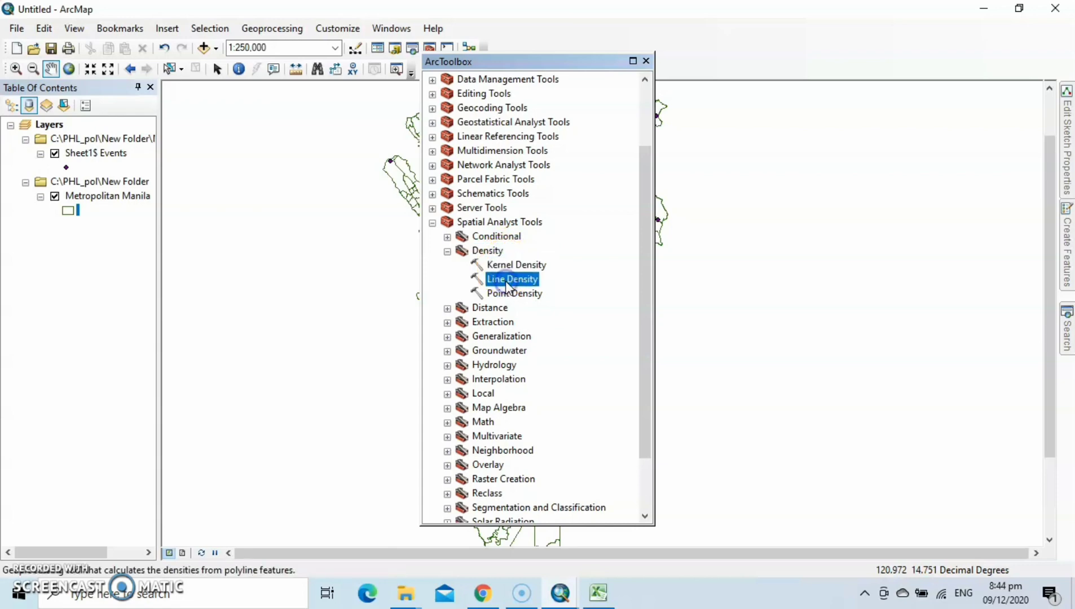
click(506, 294)
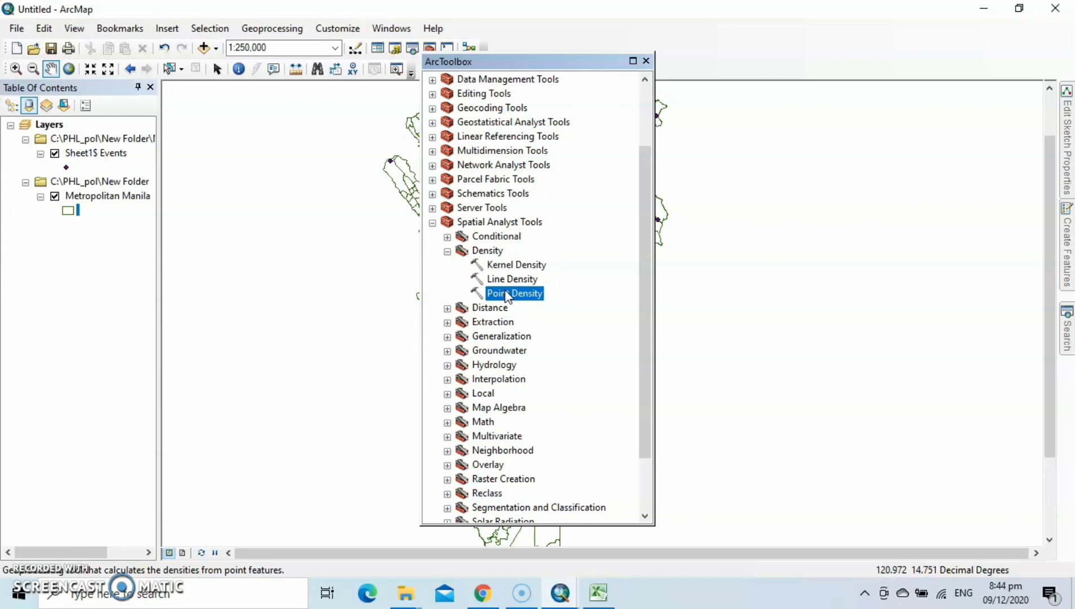
click(507, 265)
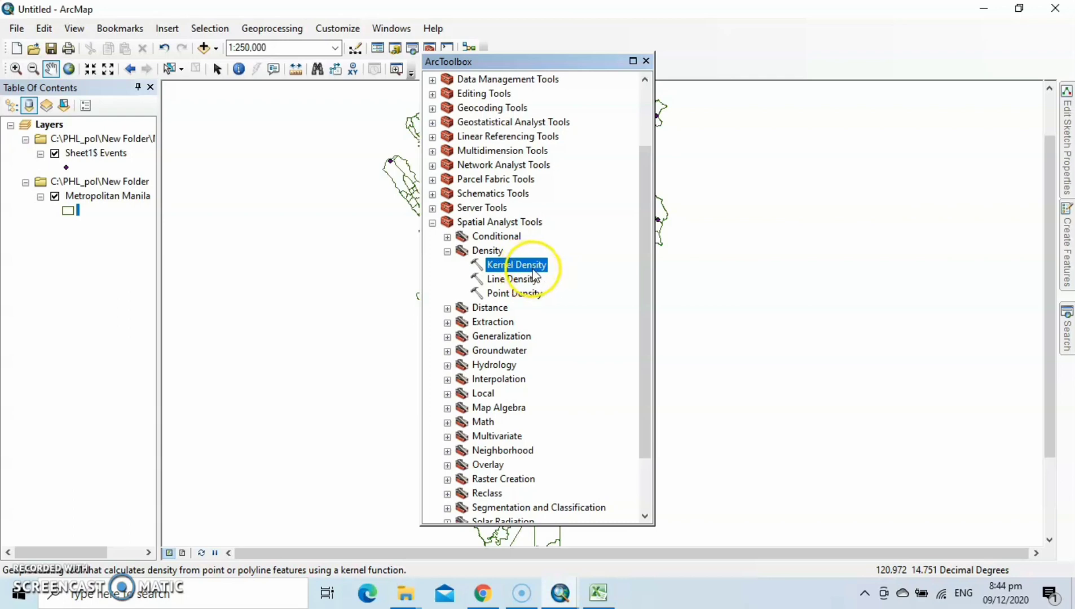
double_click(535, 265)
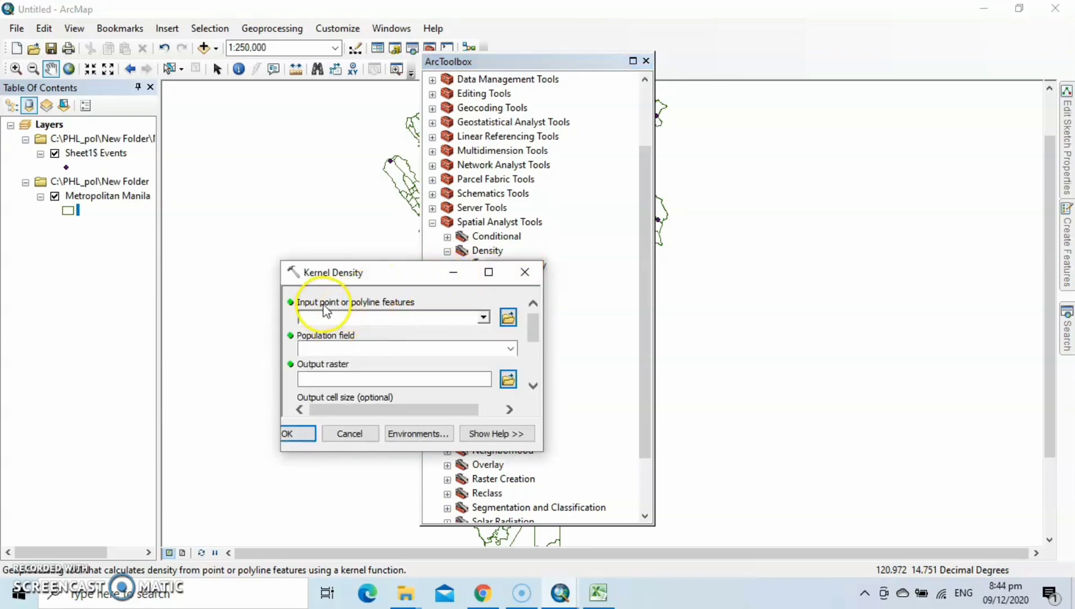
List the layers by drawing order and use Sheet1$ Events as the Kernel Density input features
click(11, 105)
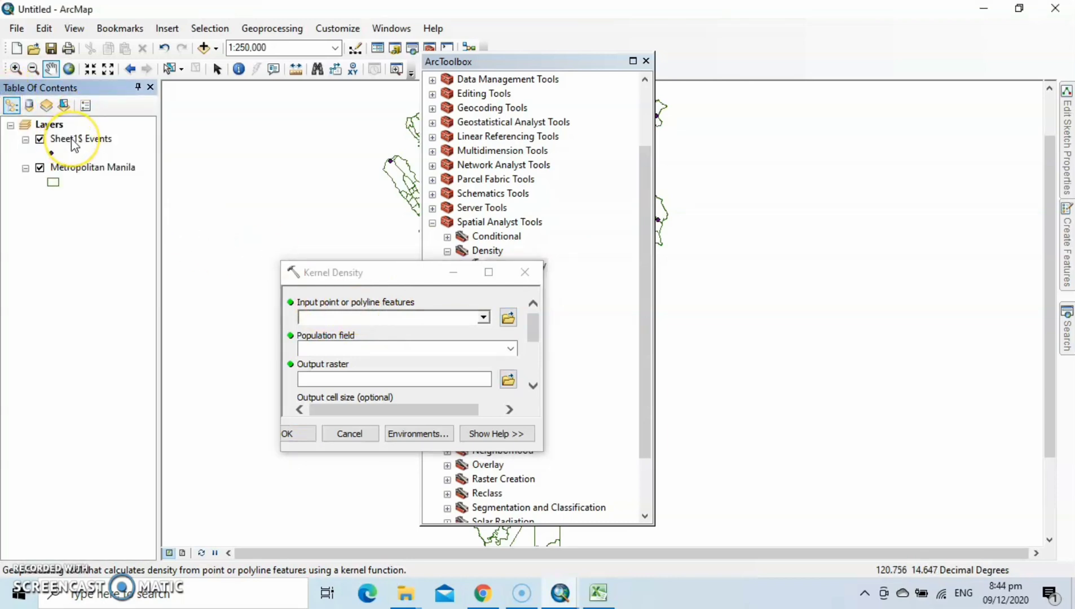
click(72, 135)
drag(173, 242, 371, 318)
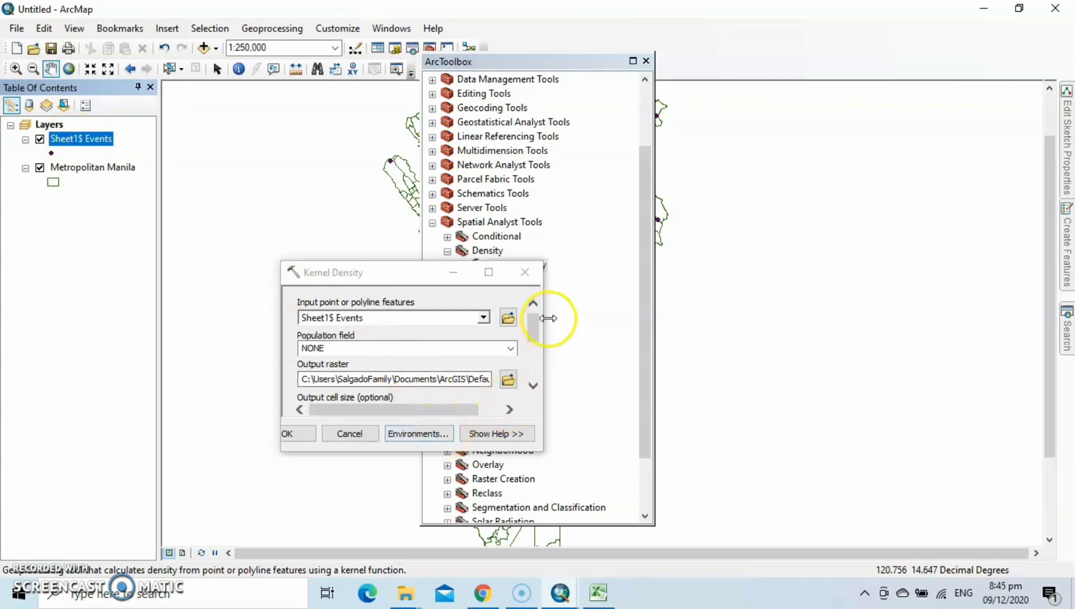
Set the Raster Analysis mask to Metropolitan Manila in the tool's environment settings and run Kernel Density
drag(539, 337, 532, 388)
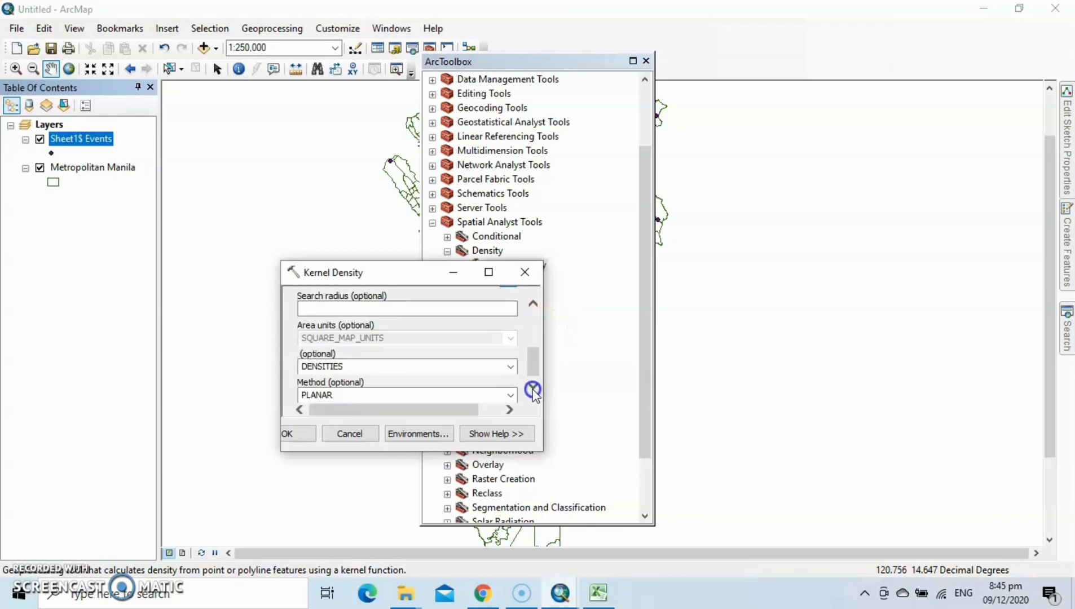
click(432, 434)
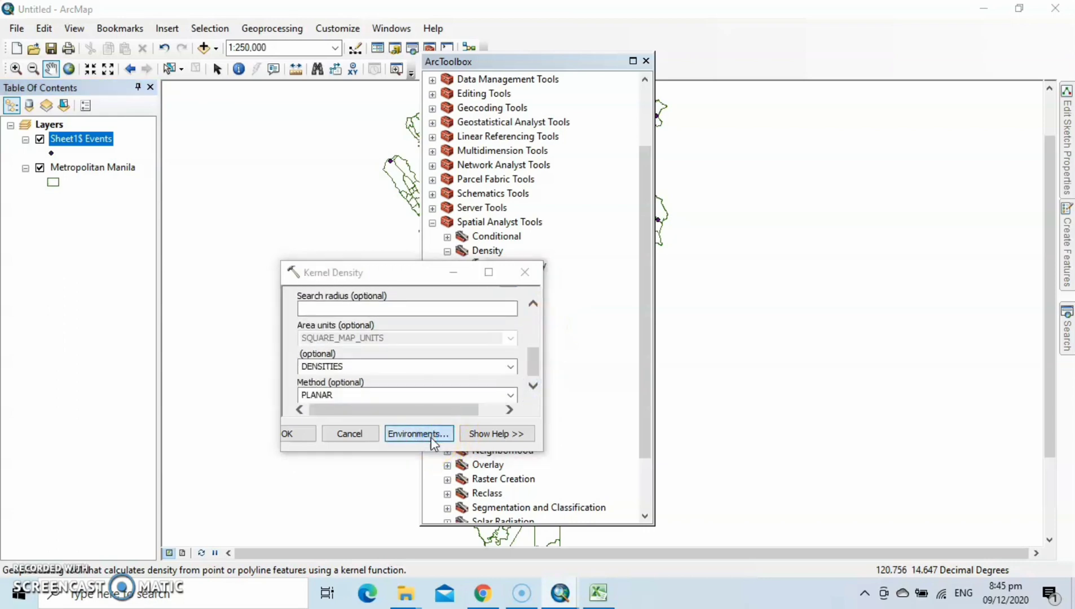
click(528, 330)
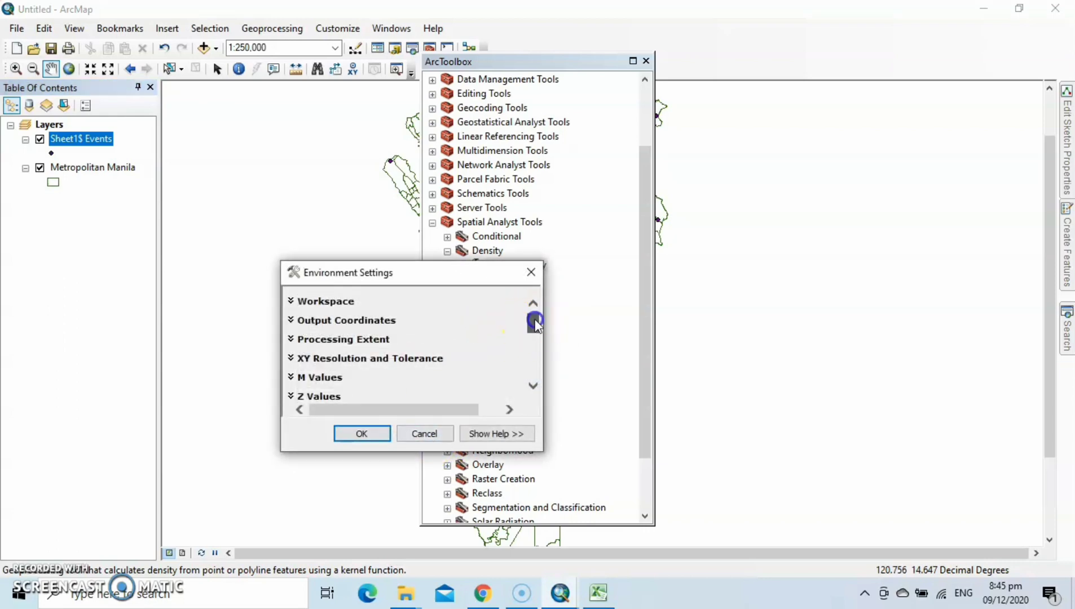
drag(535, 323, 534, 359)
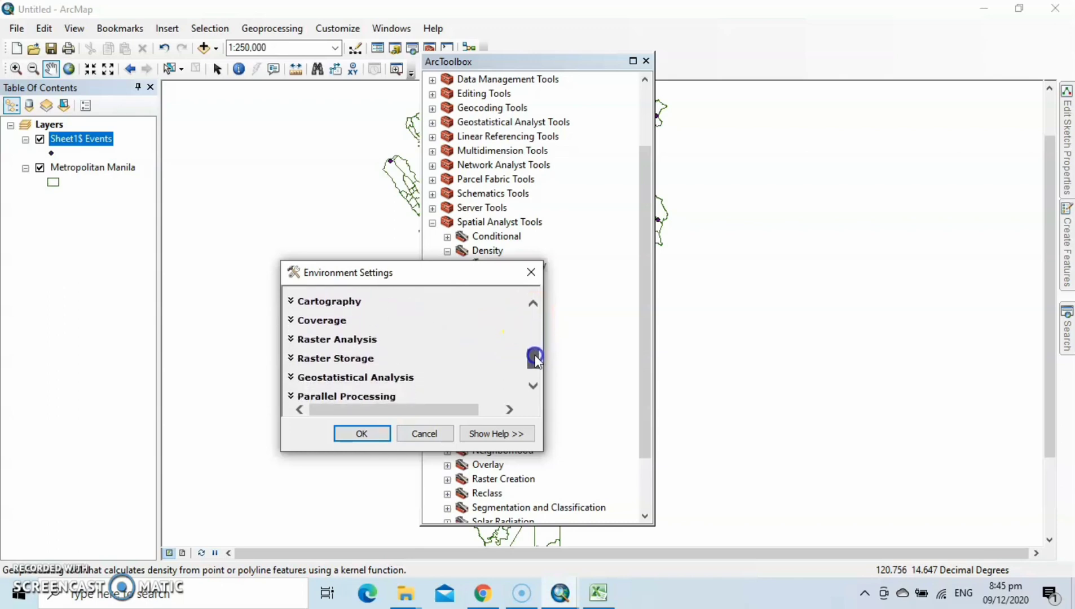
click(328, 341)
click(329, 340)
click(329, 342)
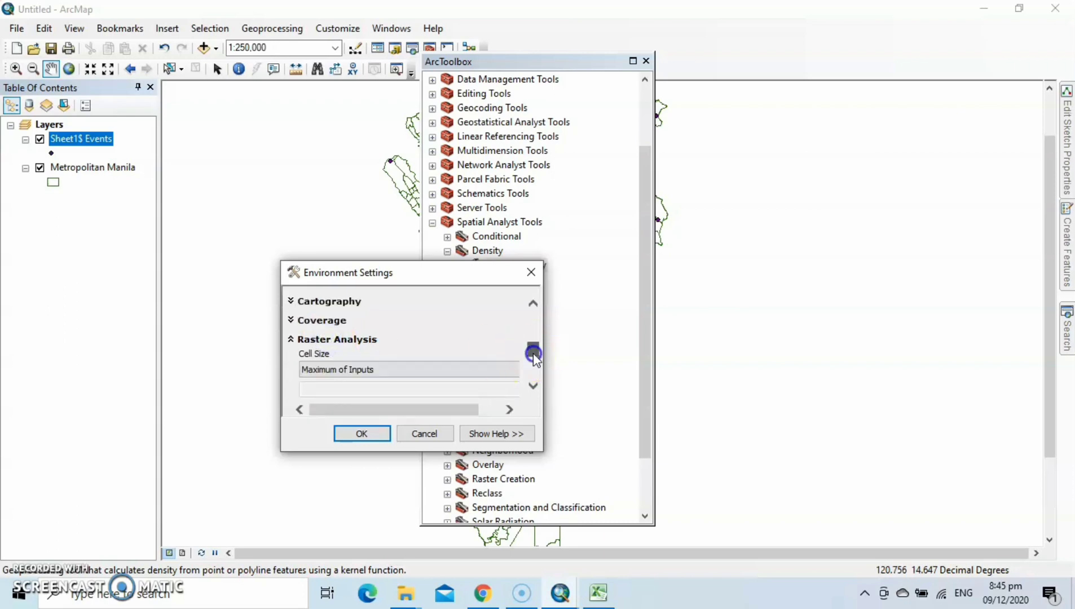
drag(534, 353, 533, 365)
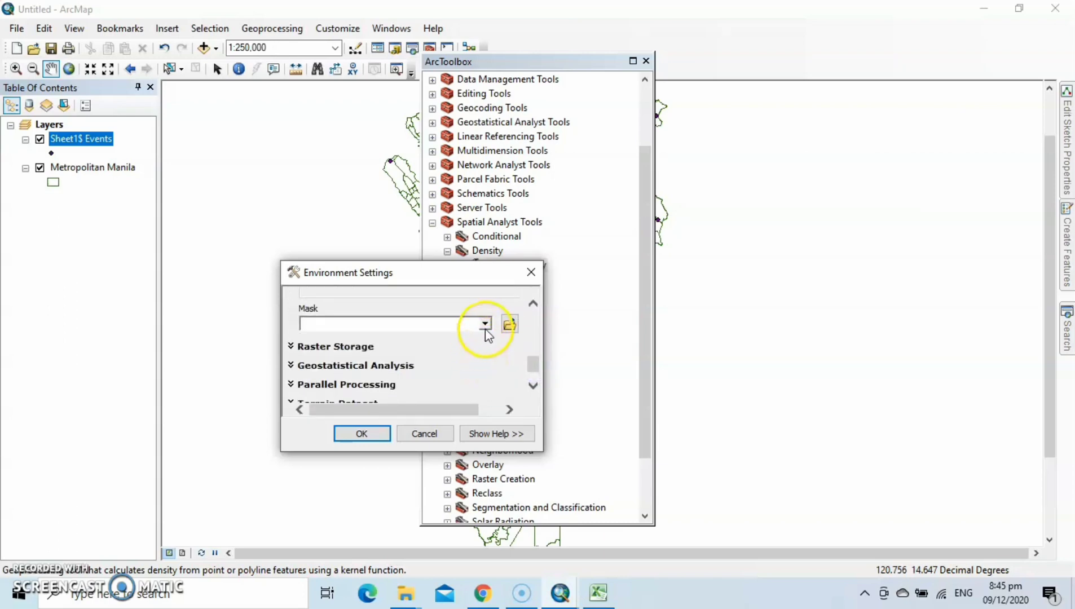
click(486, 326)
click(391, 354)
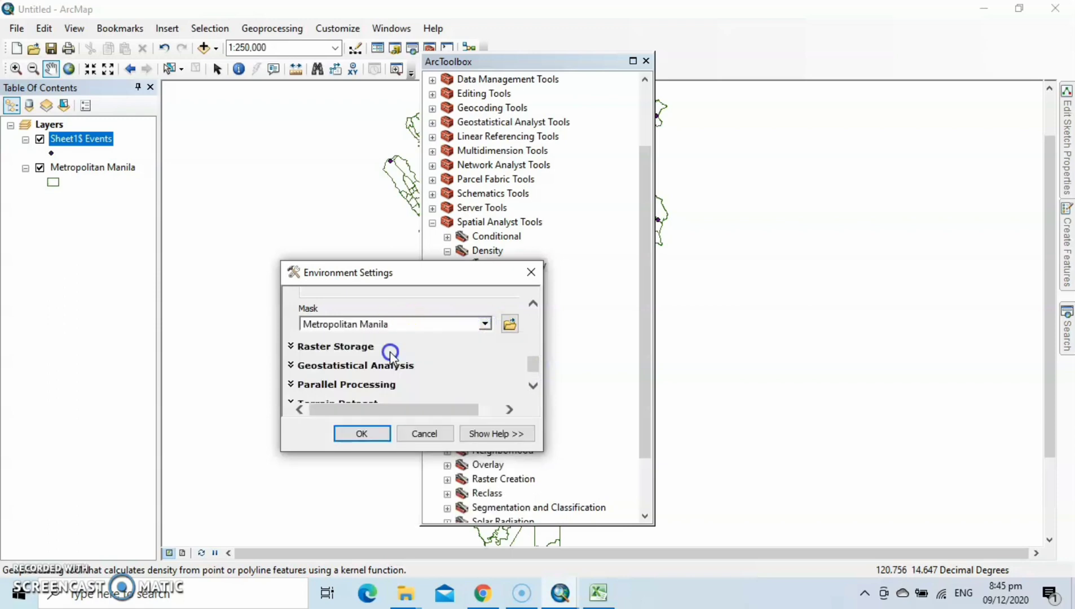
click(486, 325)
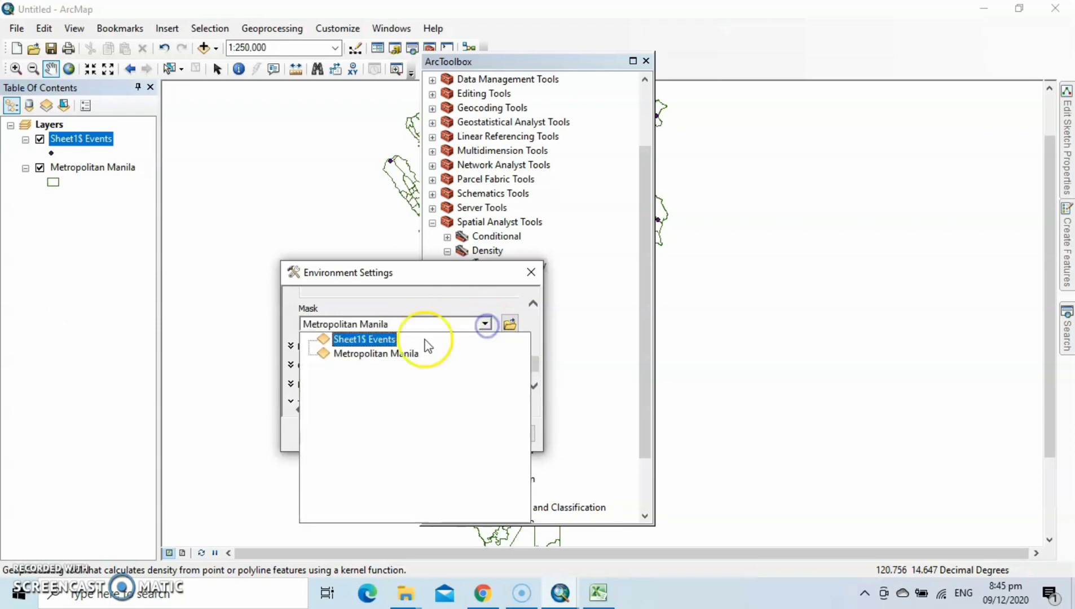
click(397, 355)
click(364, 435)
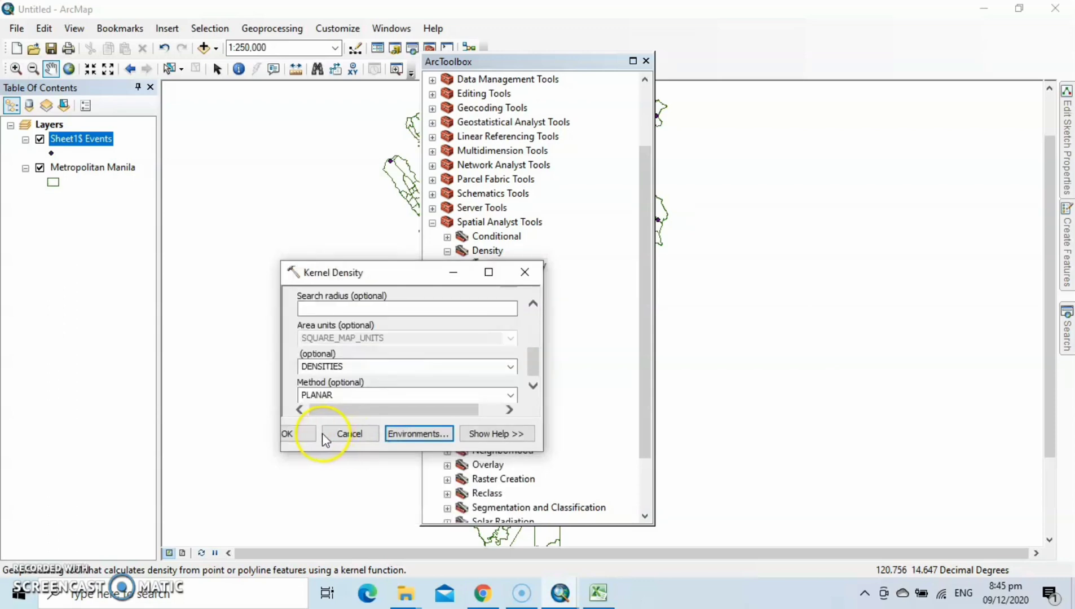
click(300, 434)
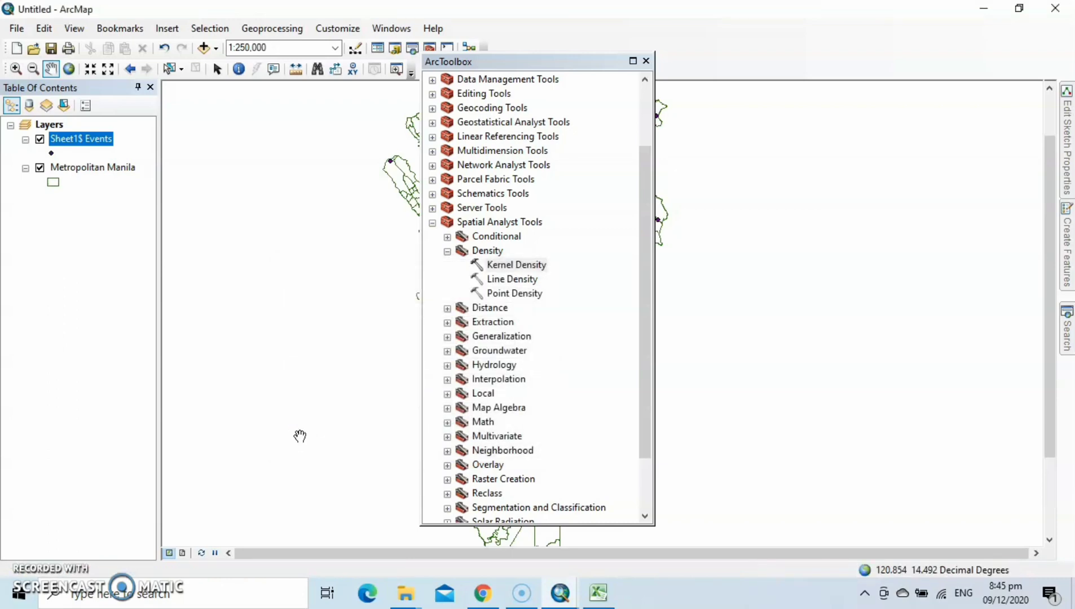
click(647, 63)
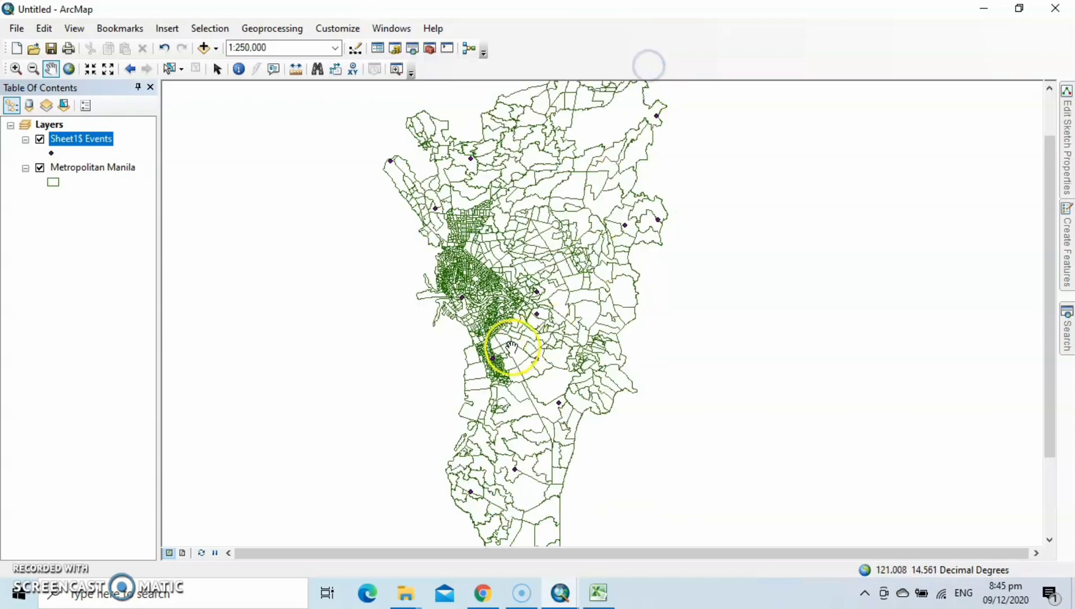
Switch to Chrome, open the PhilGIS site and go to its Metro Manila dataset page
click(482, 598)
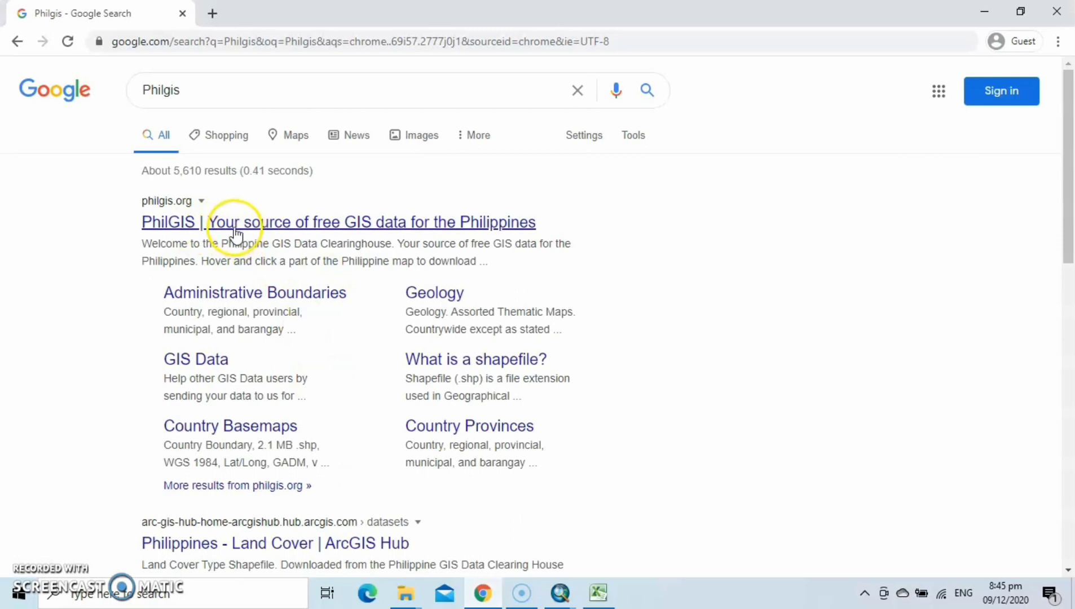
click(234, 228)
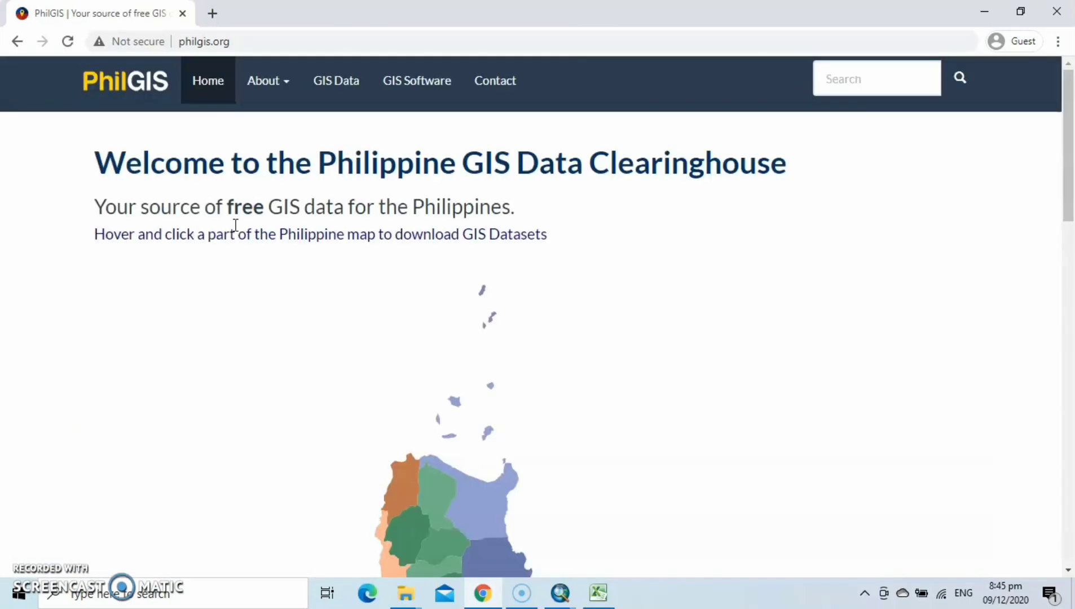
drag(1067, 170, 1069, 310)
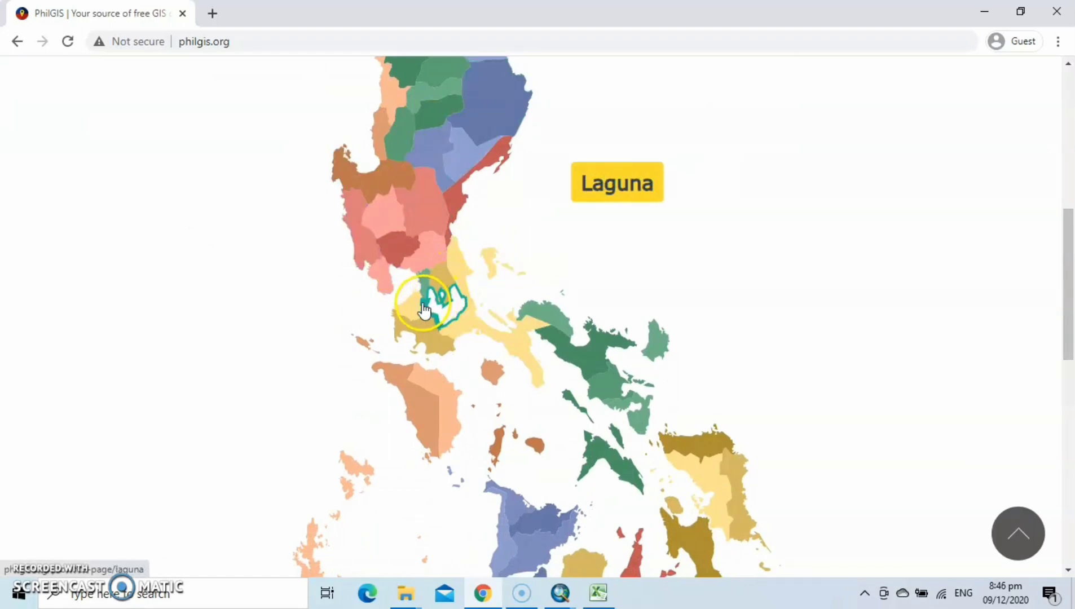
click(429, 285)
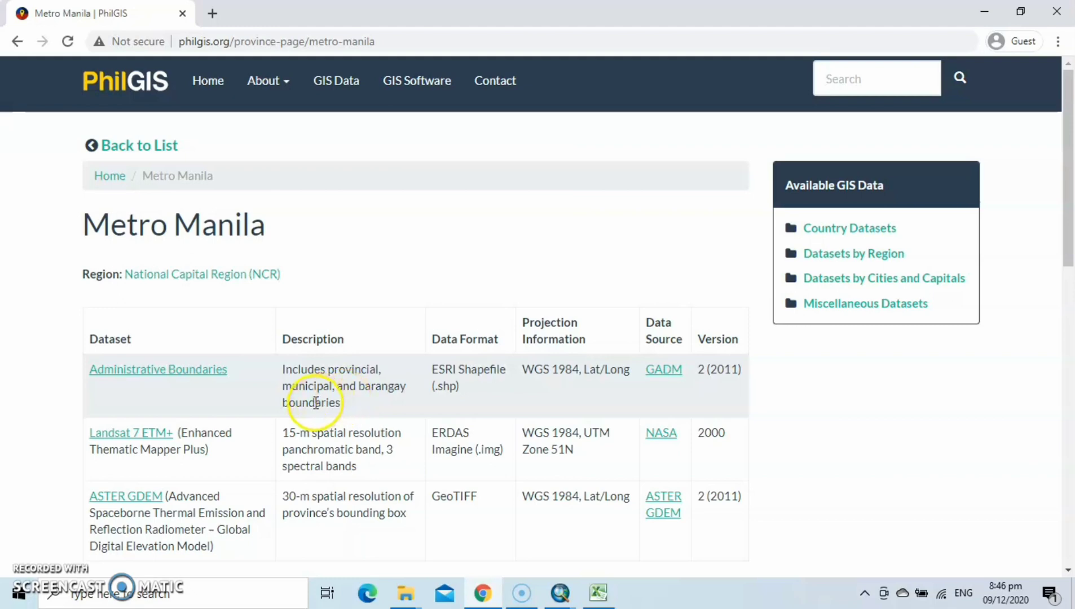
Download the Metro Manila Administrative Boundaries dataset as Metropolitan Manila.7z from Google Drive
click(215, 372)
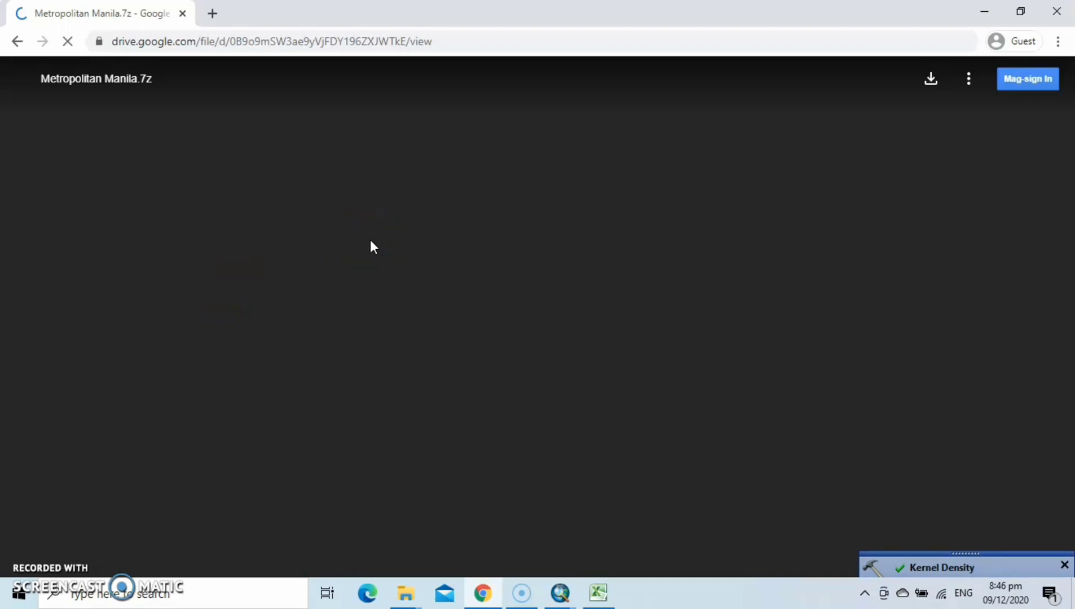
click(538, 344)
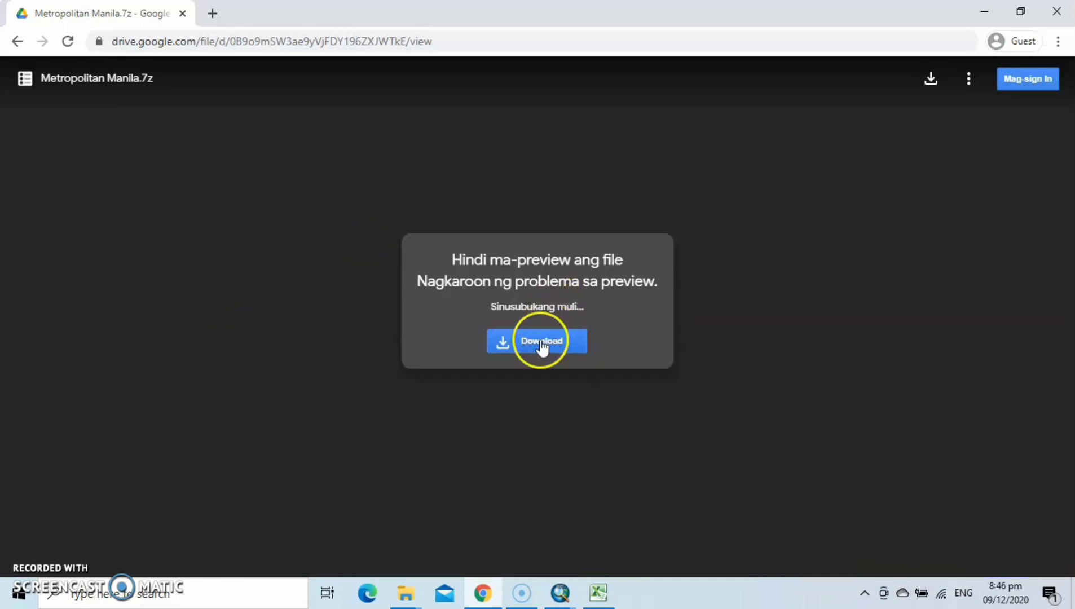
click(539, 349)
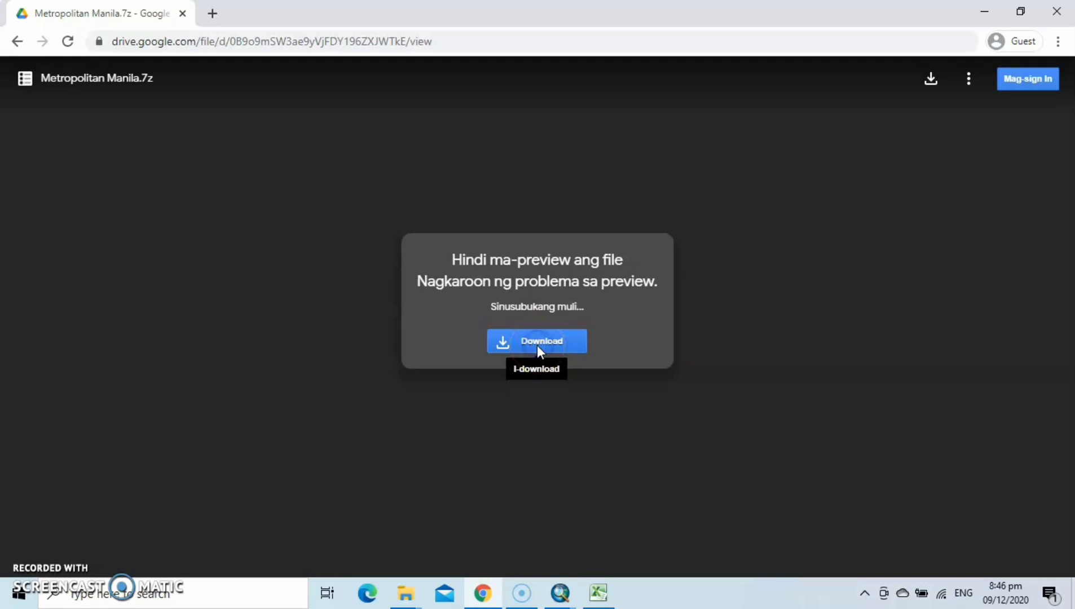
click(537, 343)
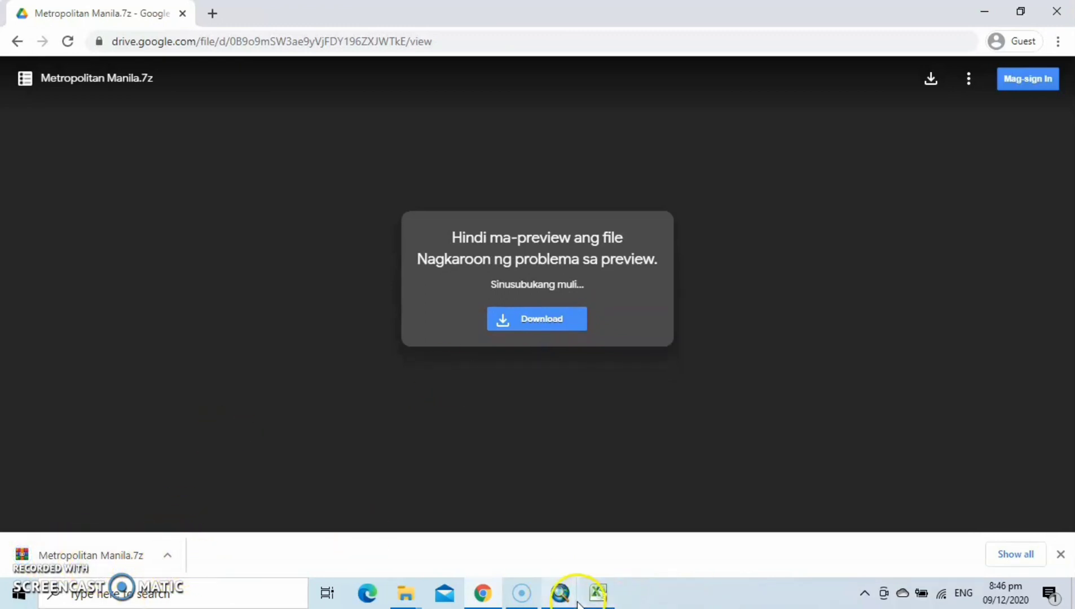
Switch back to ArcMap and hide the Sheet1$ Events point layer
mouse_move(561, 592)
click(626, 544)
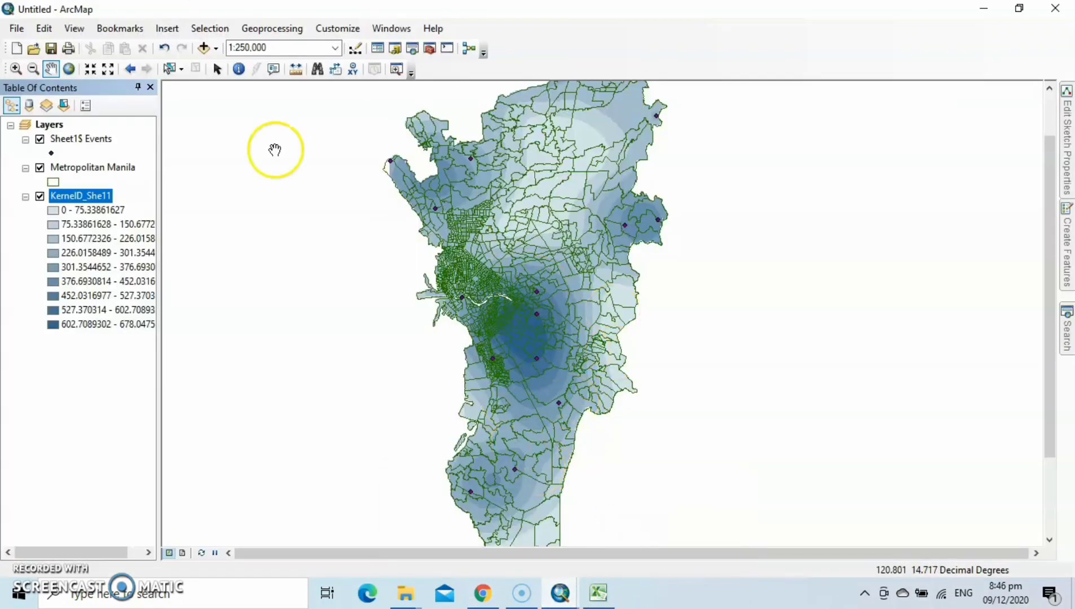
click(40, 139)
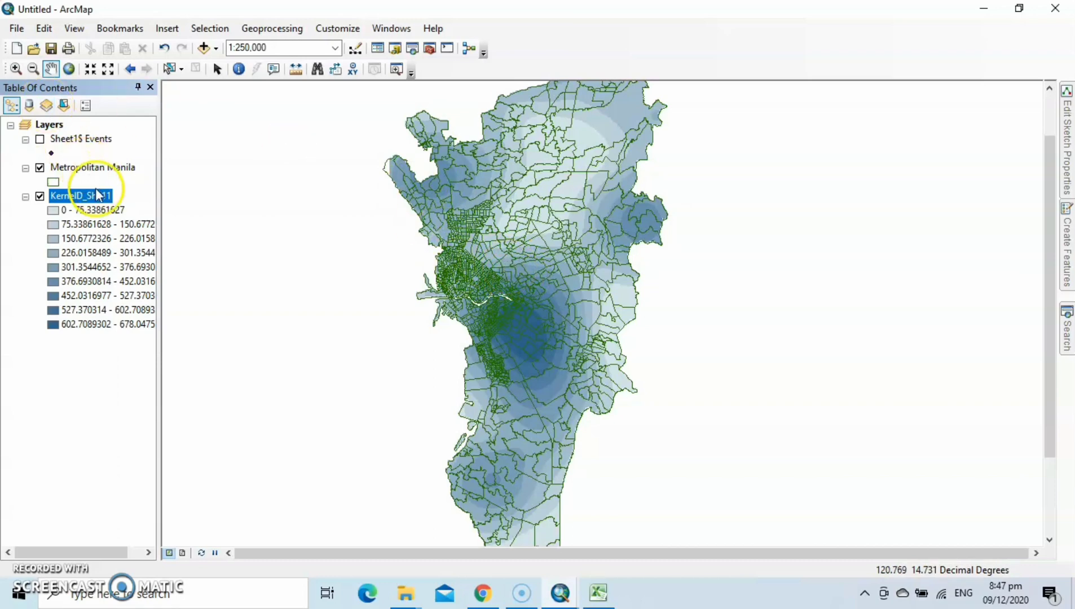
Open the KernelD_She11 layer's properties and apply the green-yellow-red color ramp to its classified symbology
click(71, 197)
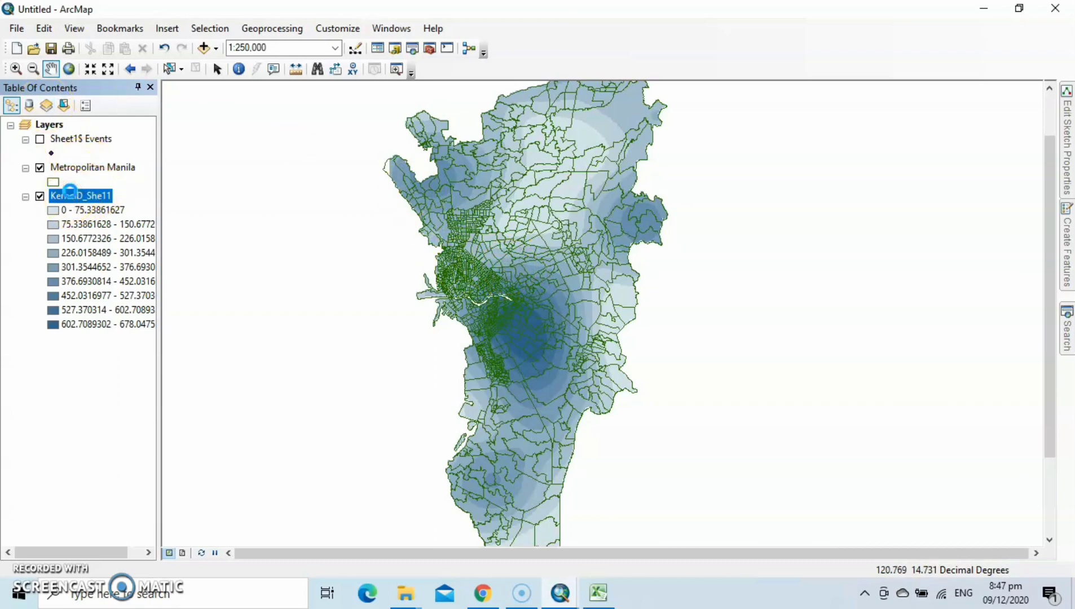
right_click(70, 193)
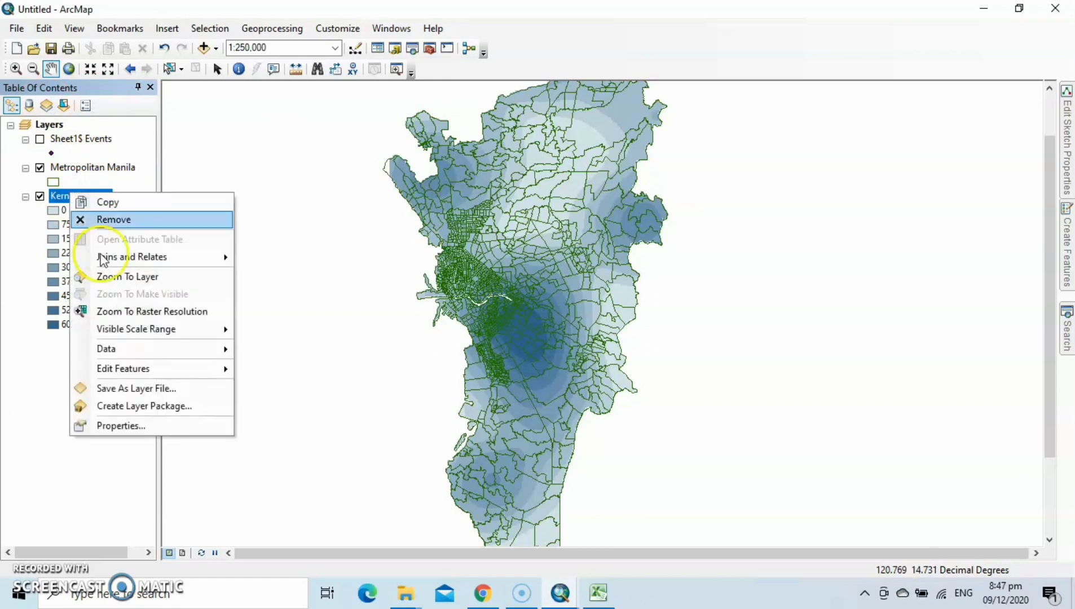
click(108, 424)
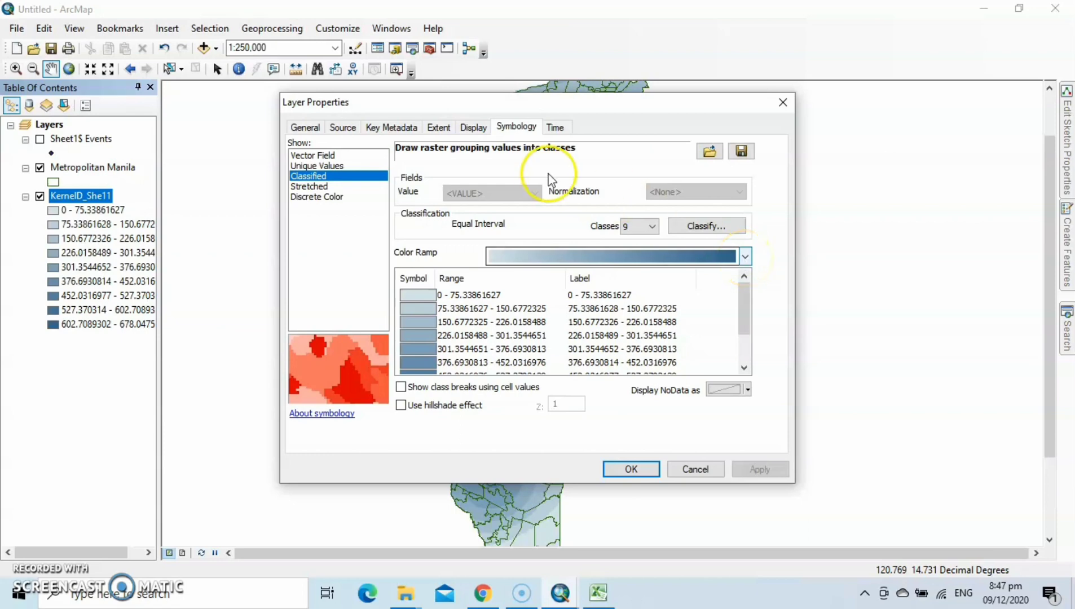
click(745, 257)
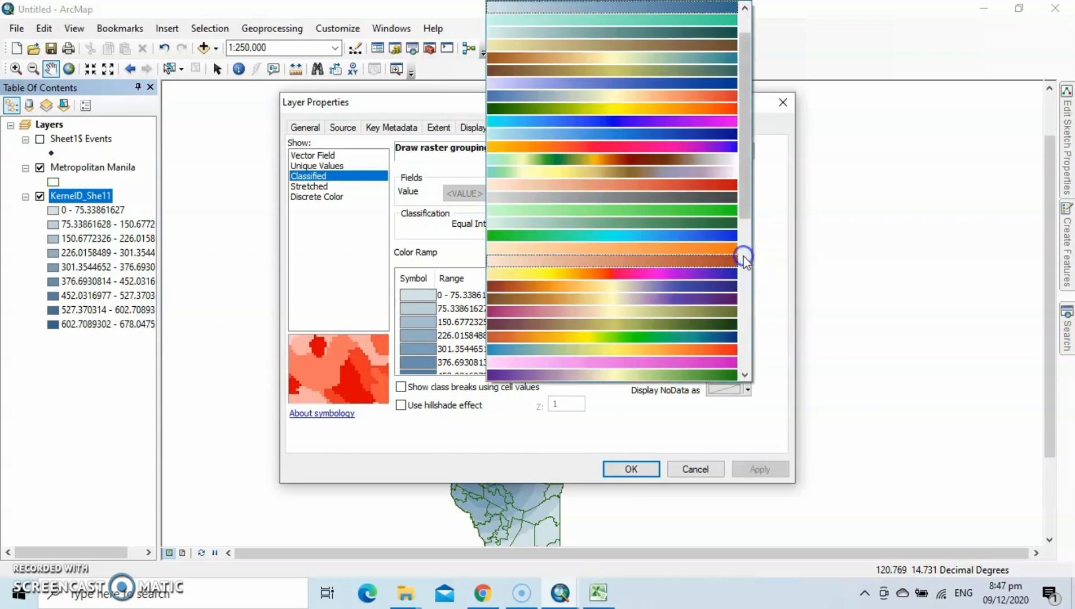
click(682, 109)
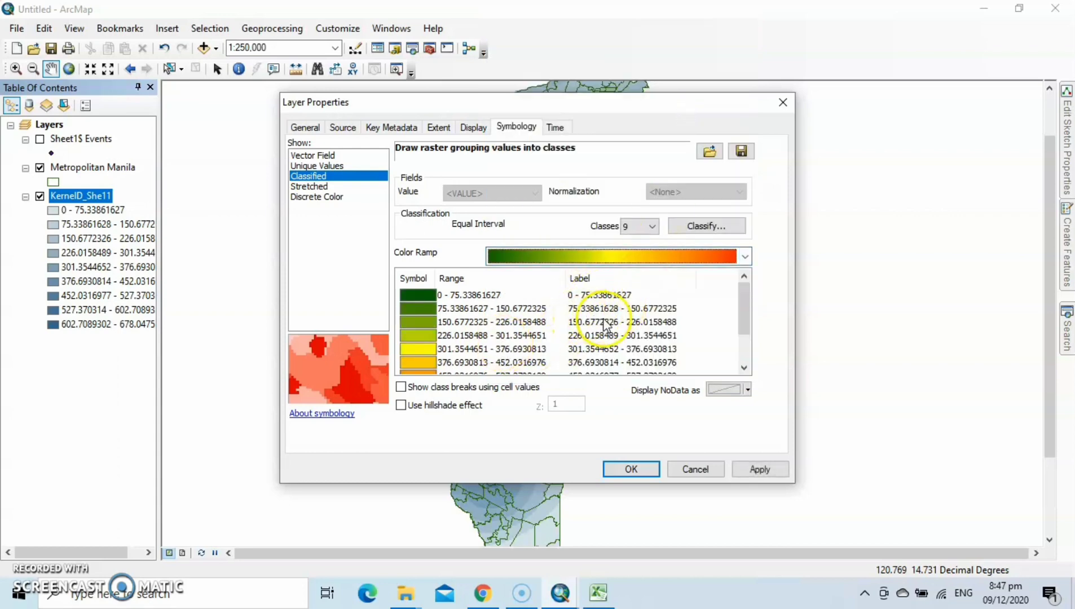
Label the first two density classes 0-26 and 27-52 and apply the symbology to the raster
click(614, 298)
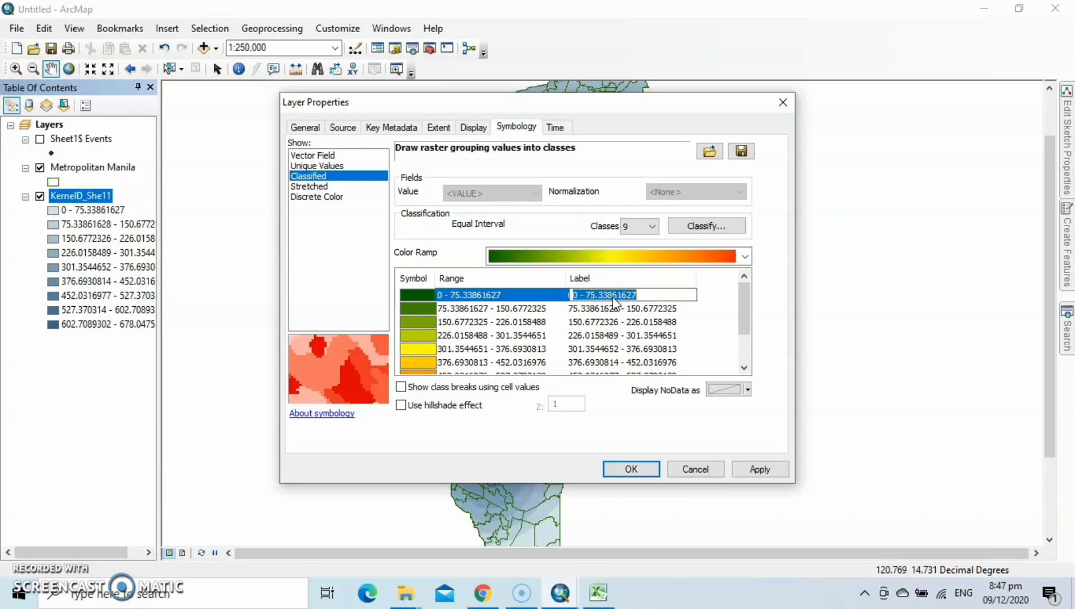
key(BackSpace)
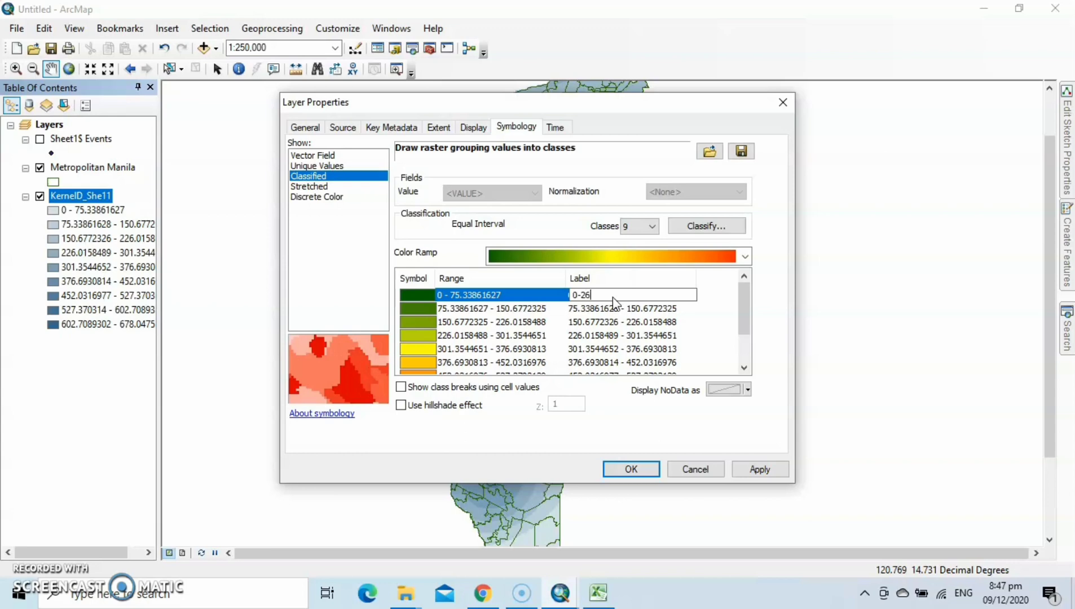
click(614, 312)
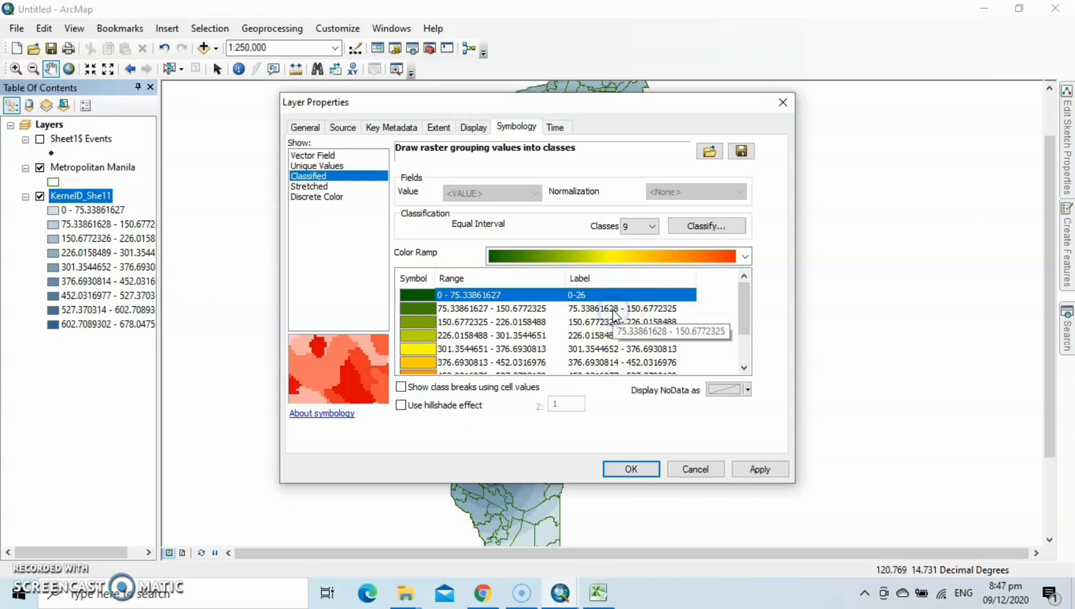
click(614, 315)
click(615, 315)
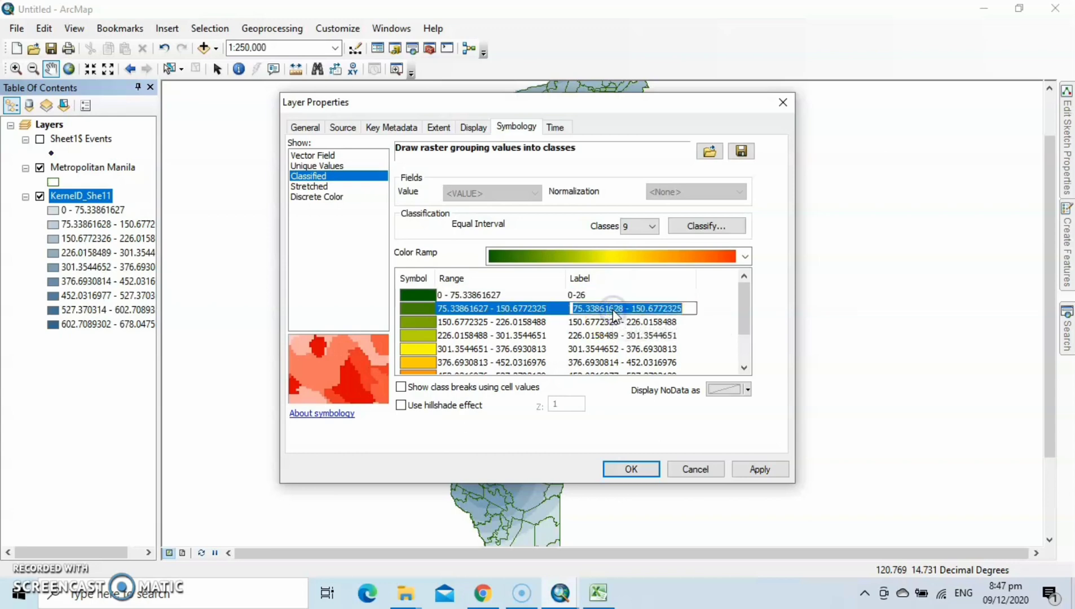
text(2)
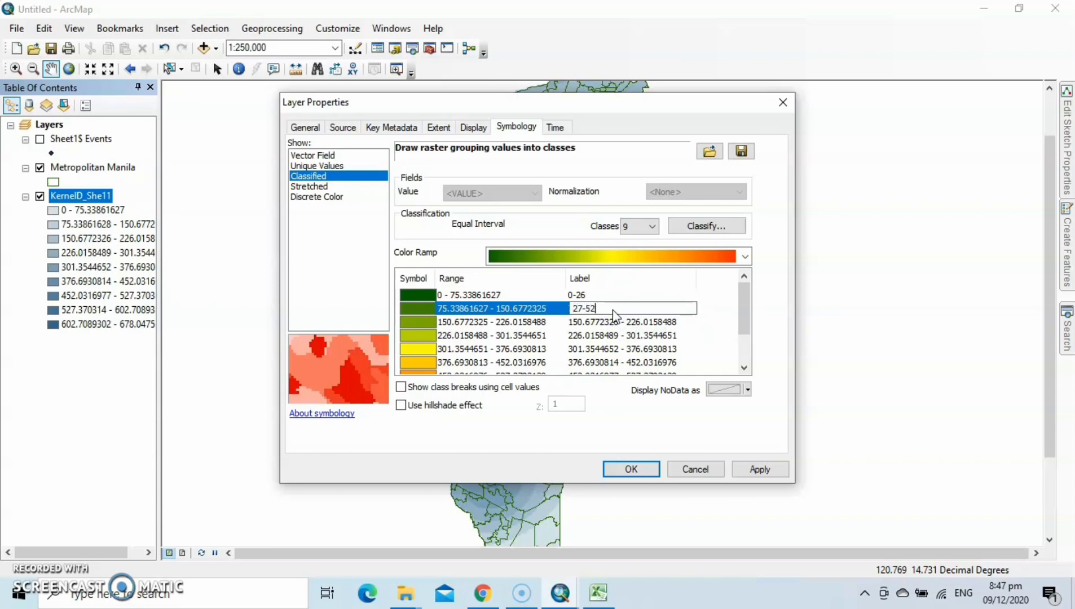
text(7-52)
key(Return)
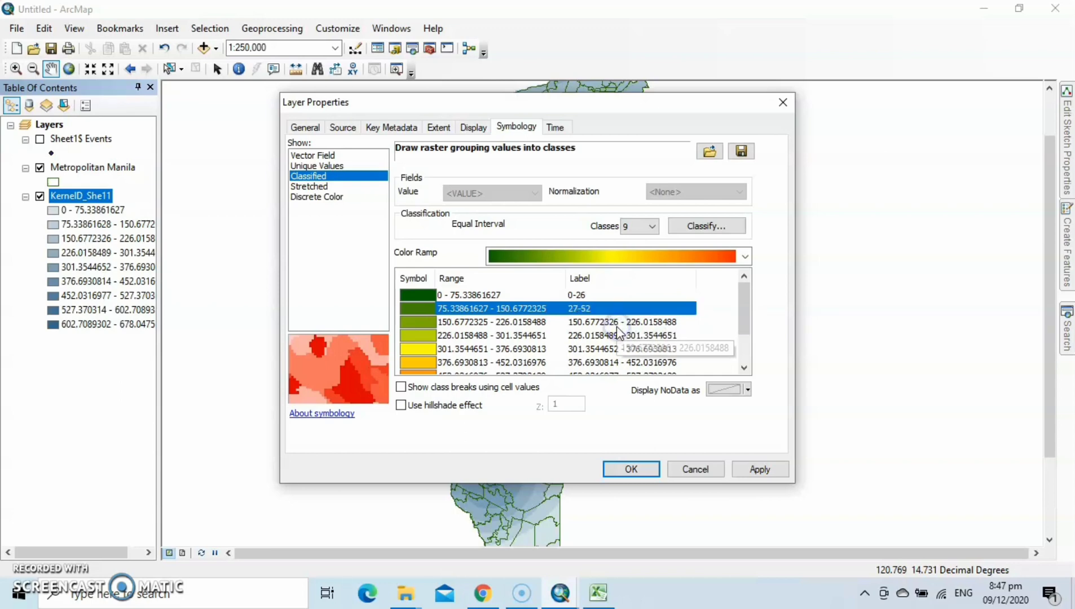
key(Return)
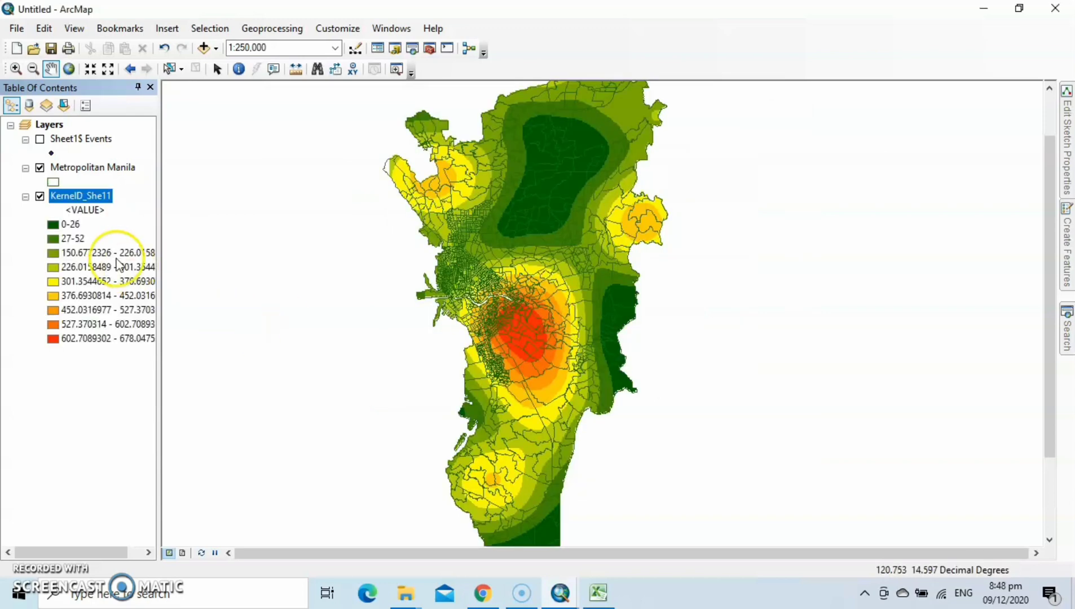
Reopen the KernelD_She11 symbology properties and relabel the third class 53-78
right_click(85, 196)
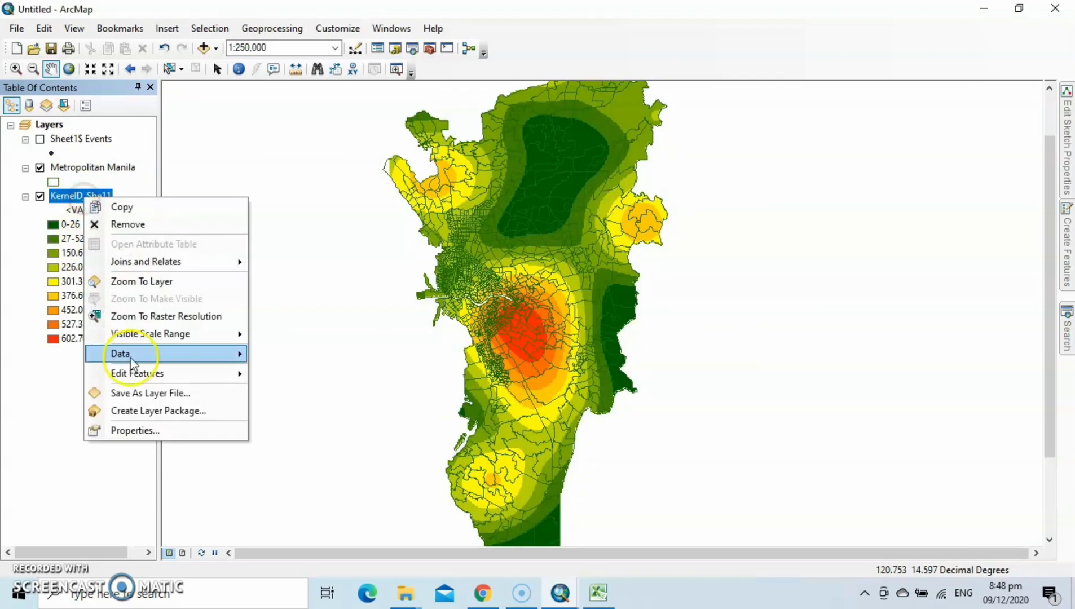
click(137, 431)
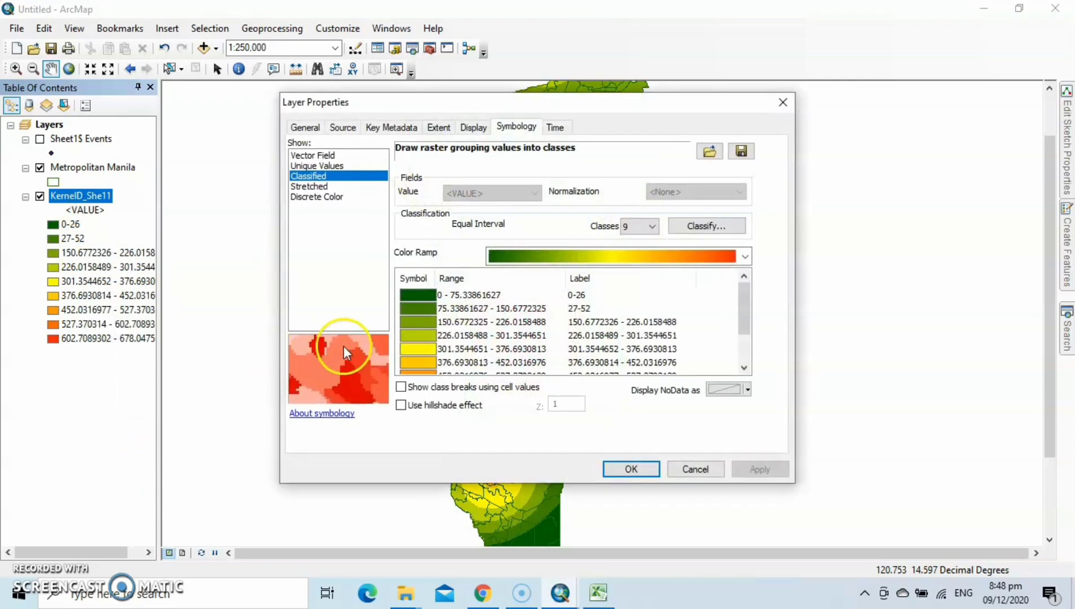
click(594, 324)
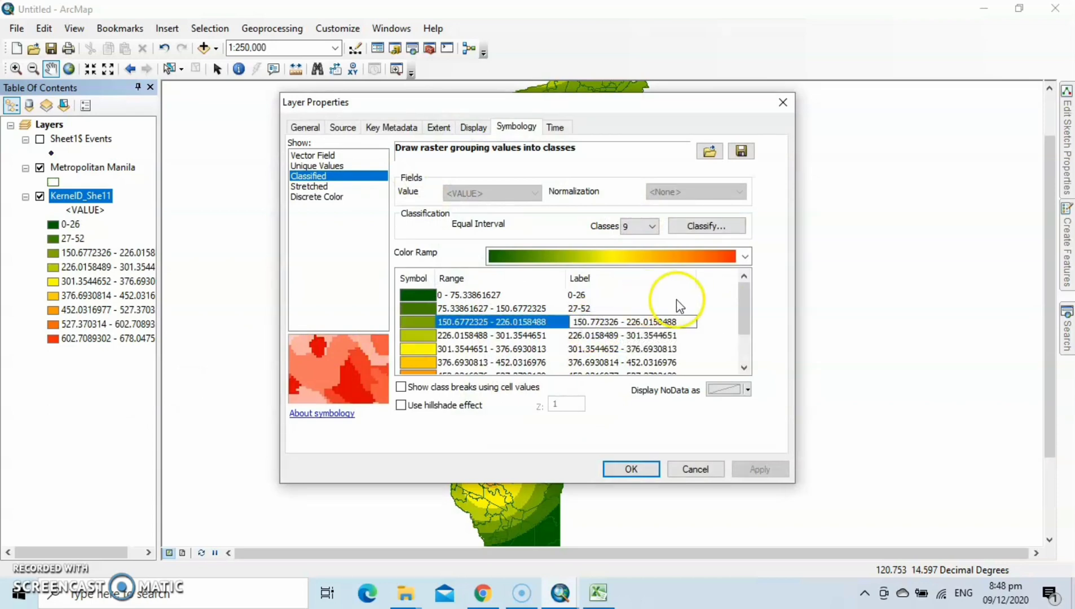
click(677, 327)
key(BackSpace)
key(BackSpace)
key(BackSpace)
key(BackSpace)
key(BackSpace)
key(BackSpace)
key(BackSpace)
key(BackSpace)
key(BackSpace)
key(BackSpace)
key(BackSpace)
key(BackSpace)
key(BackSpace)
key(BackSpace)
key(BackSpace)
key(BackSpace)
key(BackSpace)
key(BackSpace)
key(BackSpace)
key(BackSpace)
key(BackSpace)
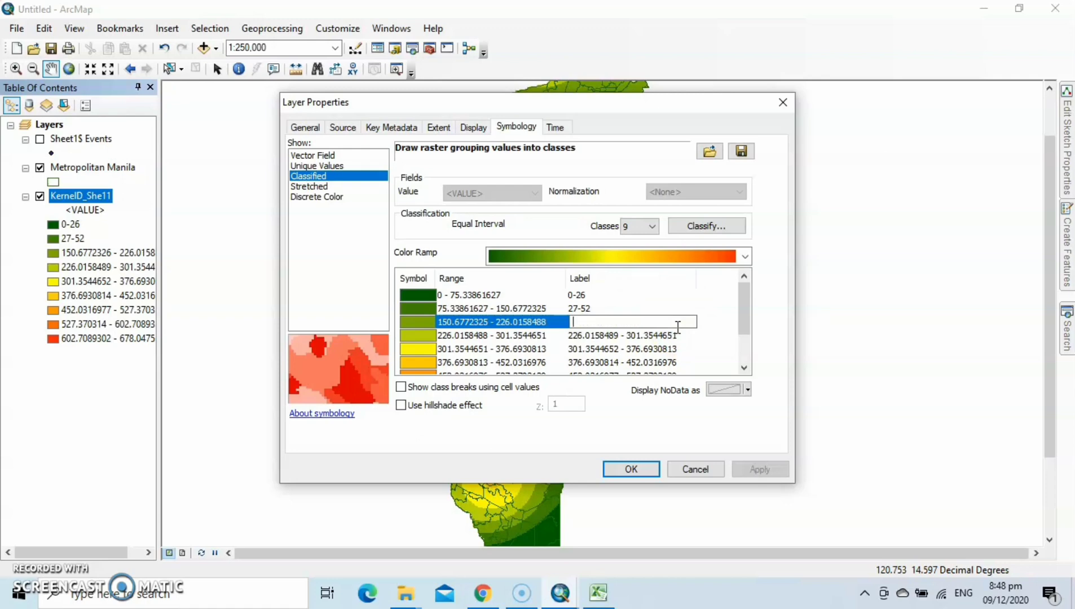
text(53-78)
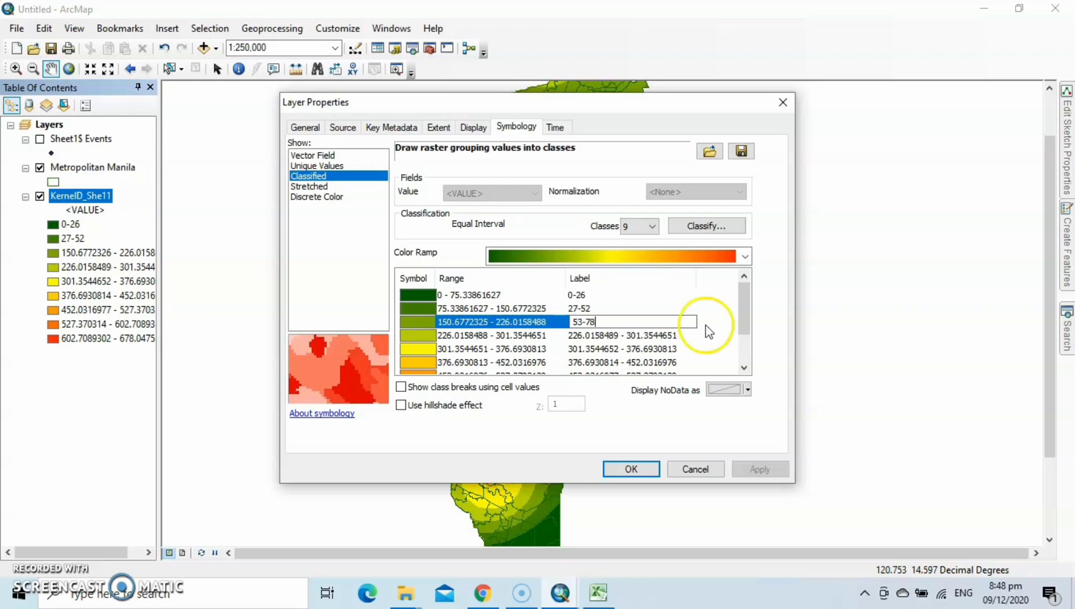
Relabel the fourth, fifth and sixth density classes 79-102, 103-128 and 129-152
click(654, 336)
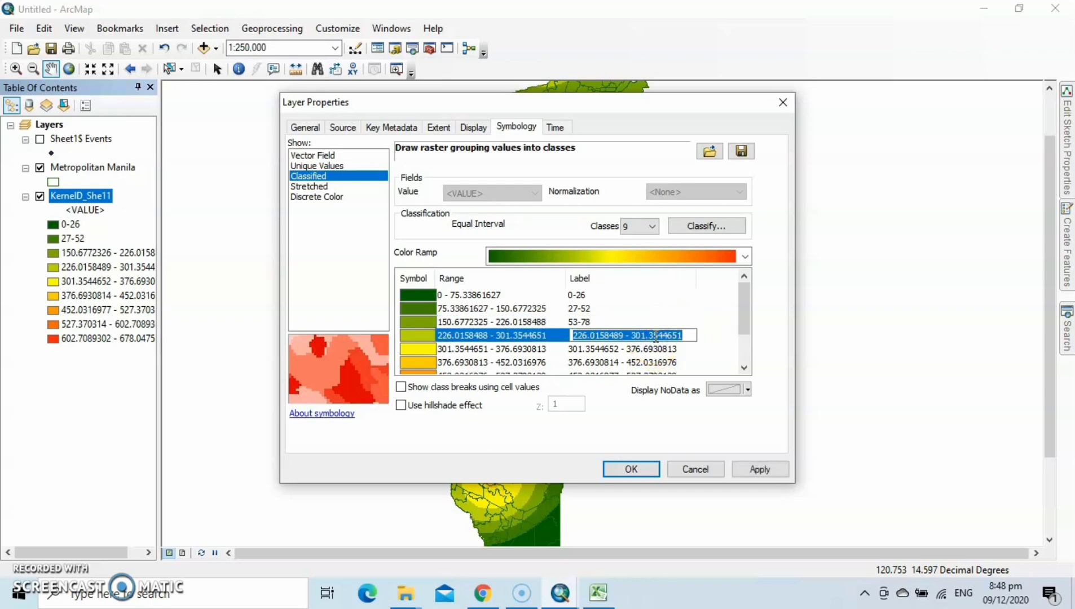
text(79-102)
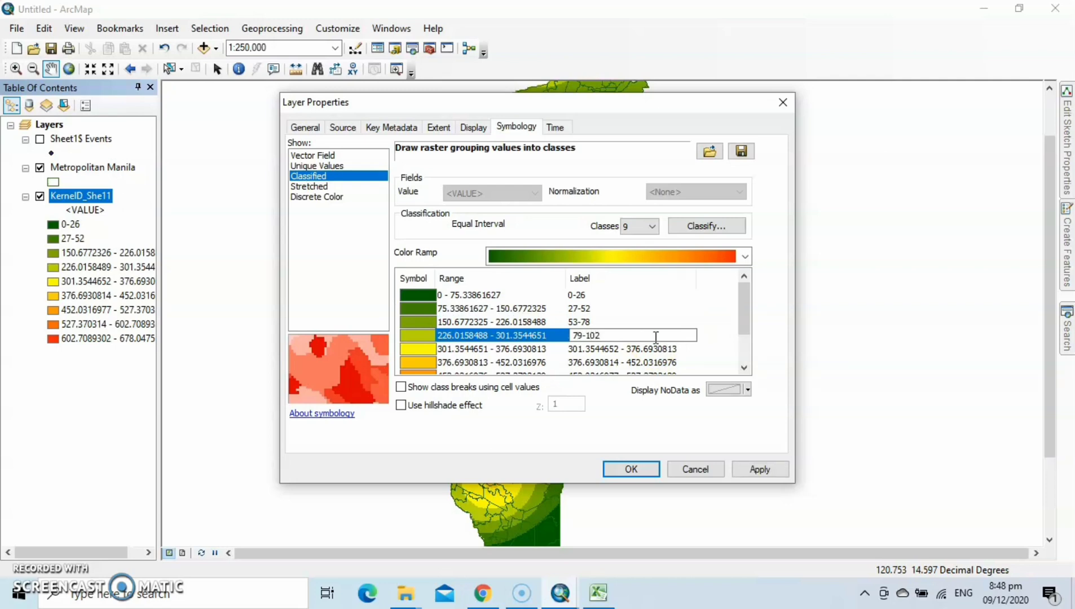
click(653, 349)
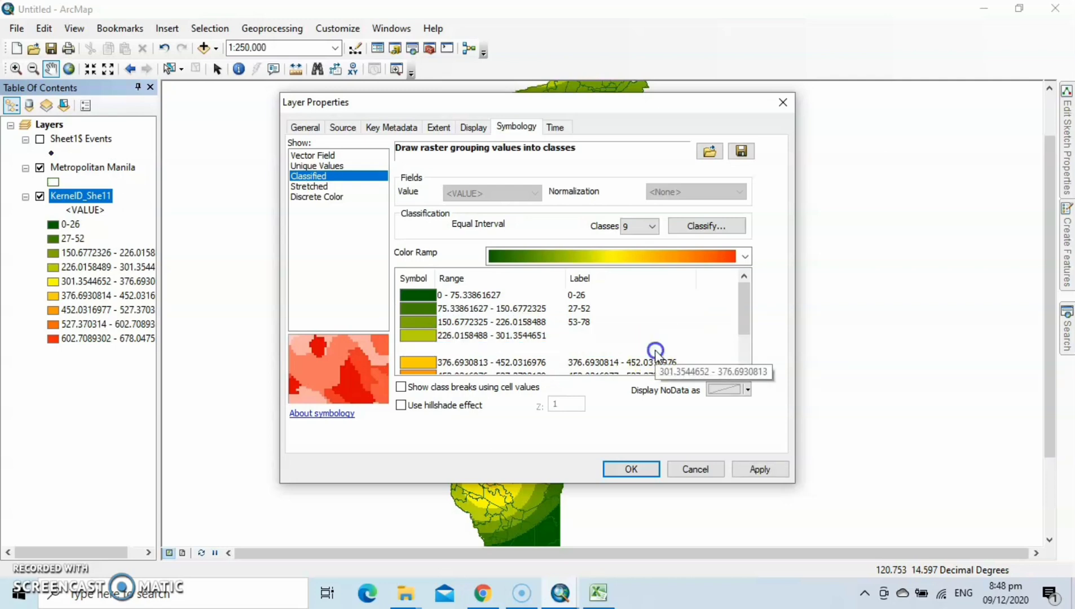
text(103-128)
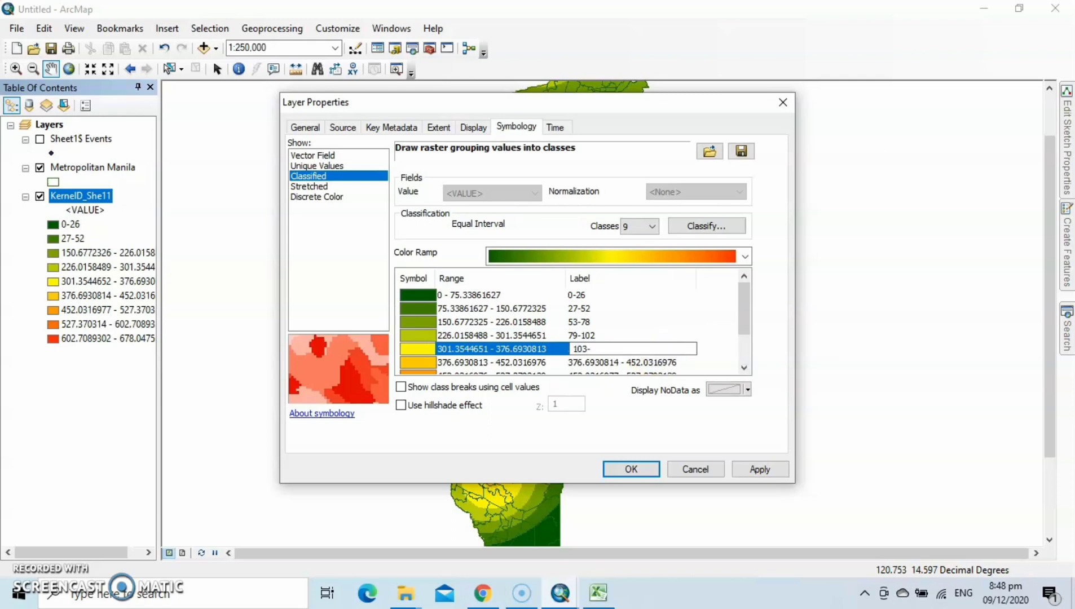
click(653, 363)
text(129-152)
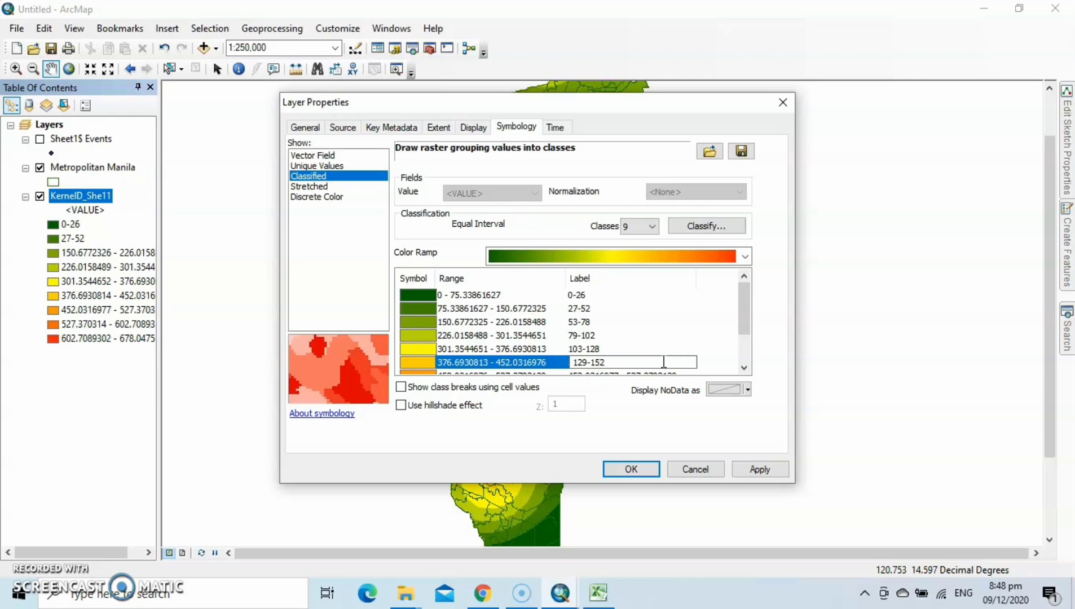
Relabel the seventh and eighth density classes 153-178 and 179-204
click(739, 313)
drag(745, 328, 744, 354)
click(643, 336)
click(643, 336)
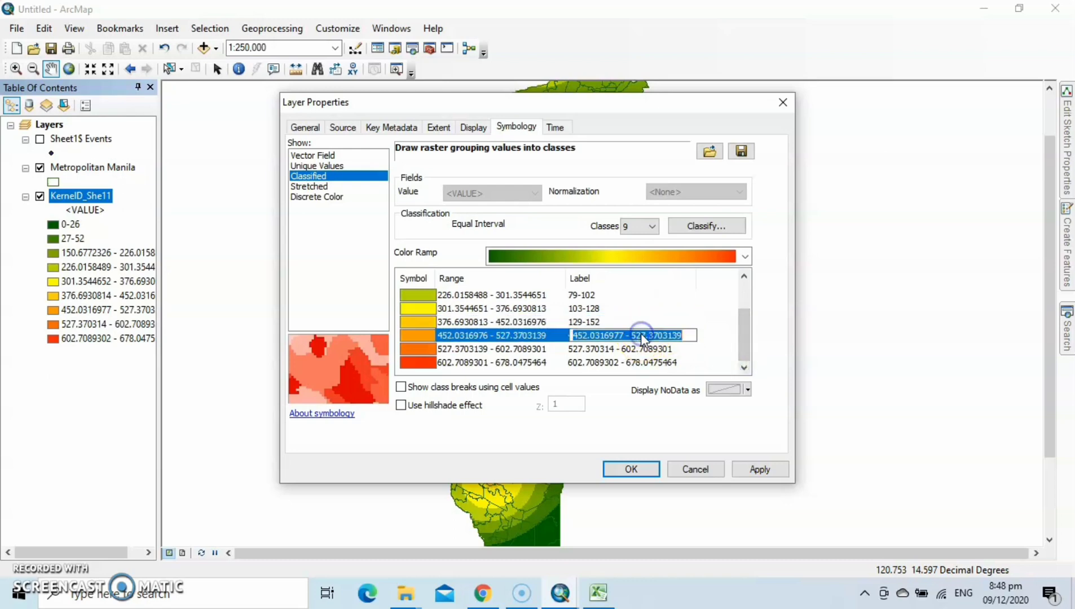
text(153-178)
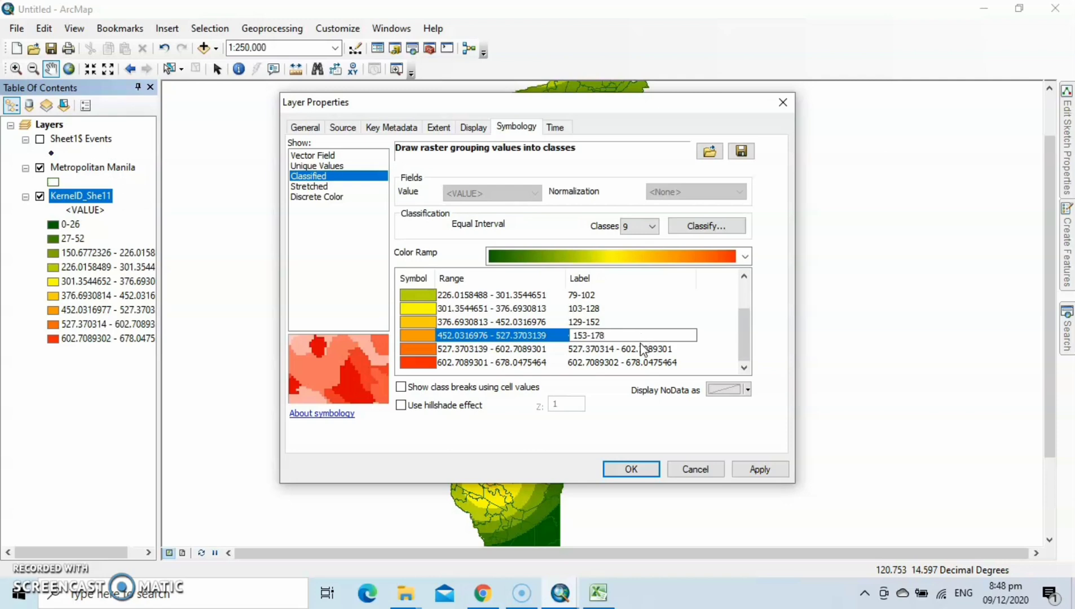
click(641, 345)
click(634, 349)
click(634, 349)
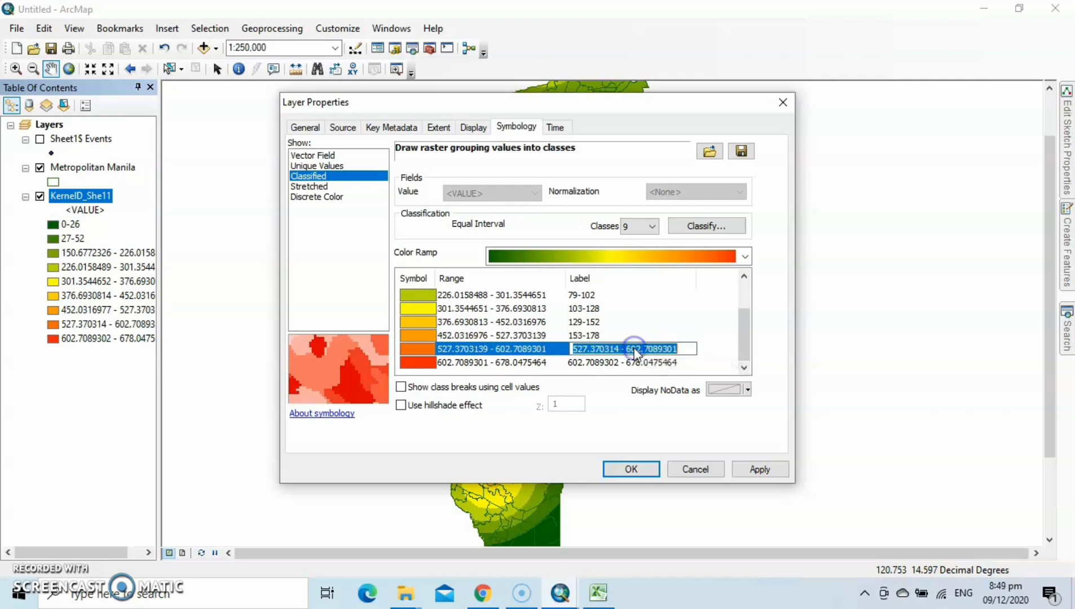
text(179-204)
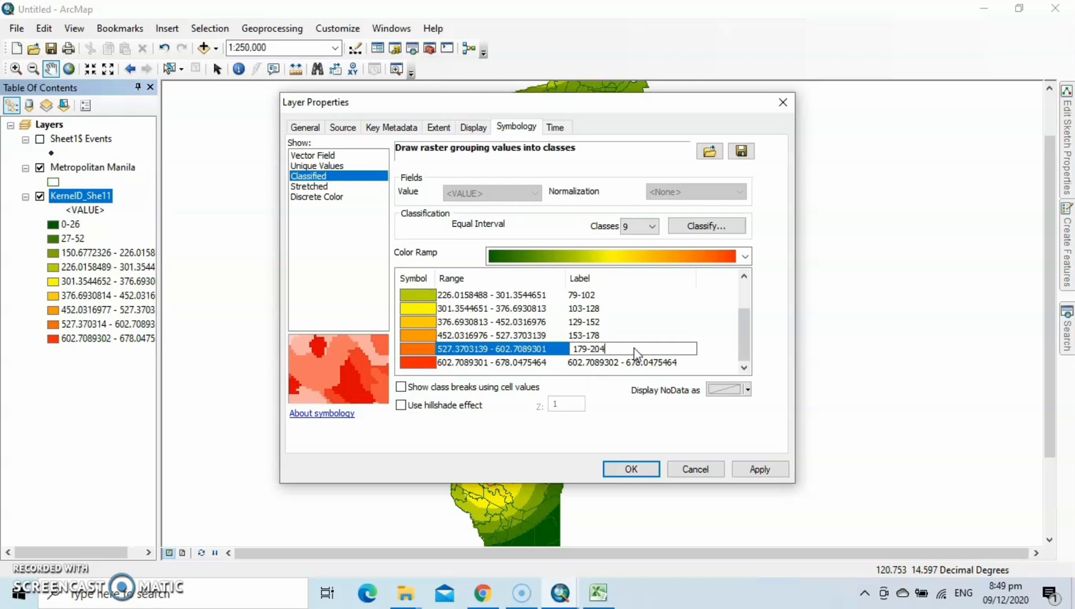
Relabel the ninth density class 205-250, apply the symbology and close the layer properties
click(627, 362)
click(627, 366)
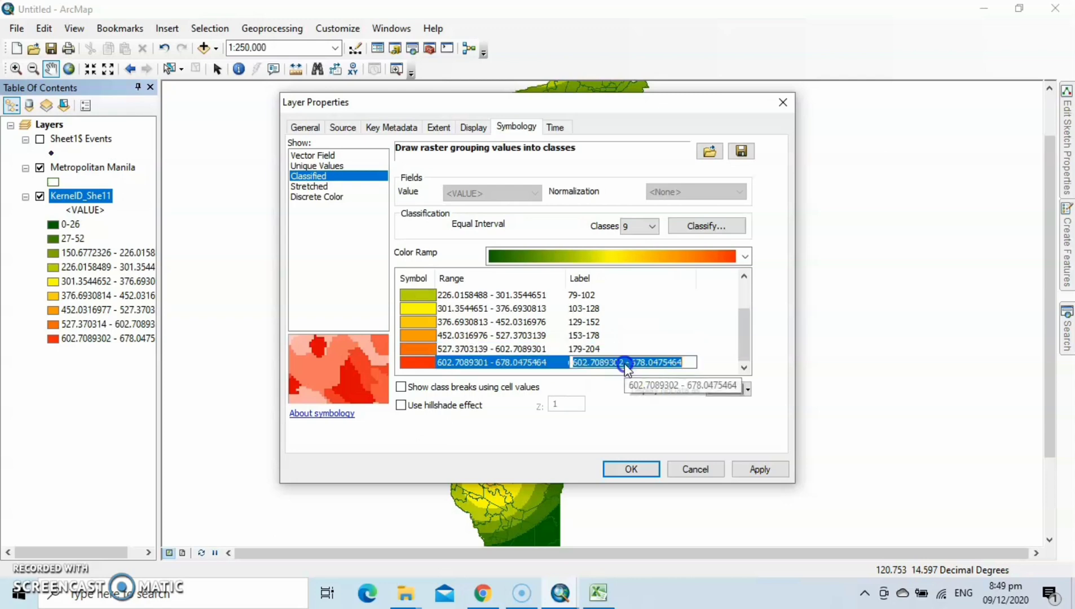
text(2)
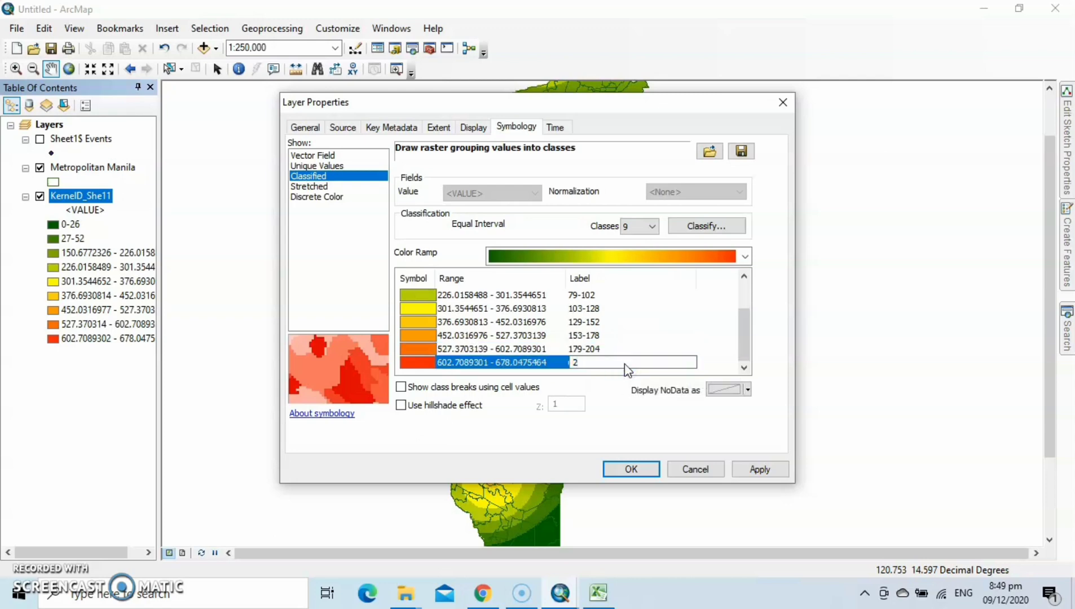
text(05-250)
click(630, 471)
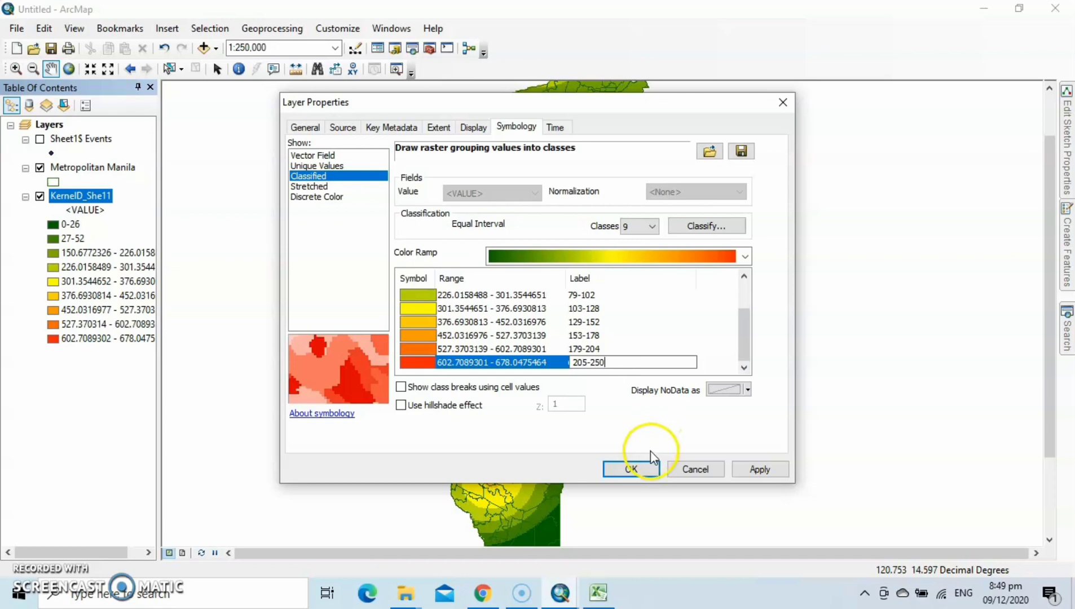
click(630, 471)
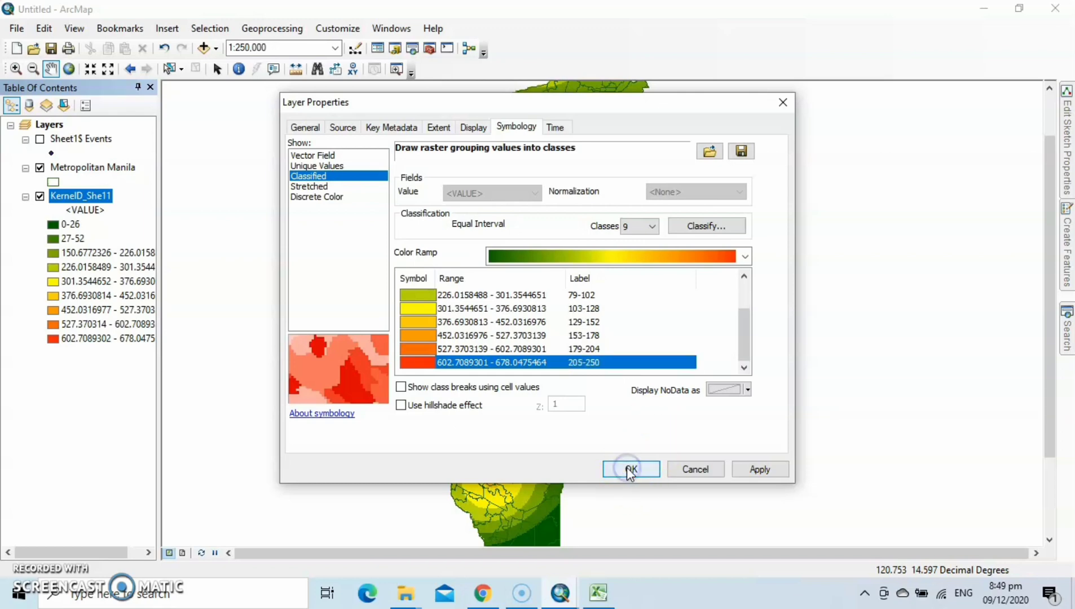
click(762, 469)
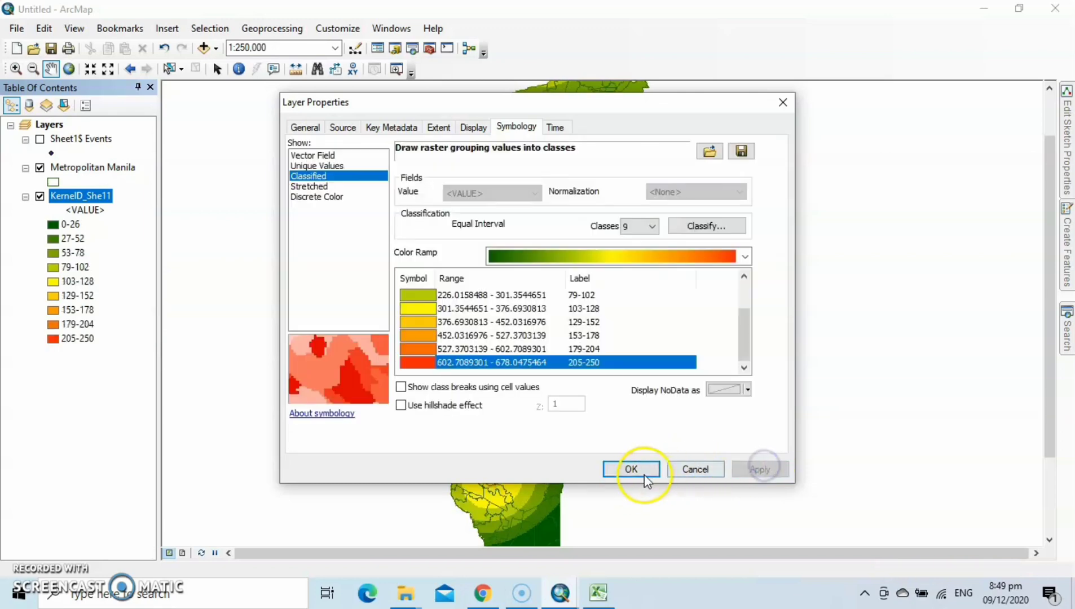
click(631, 469)
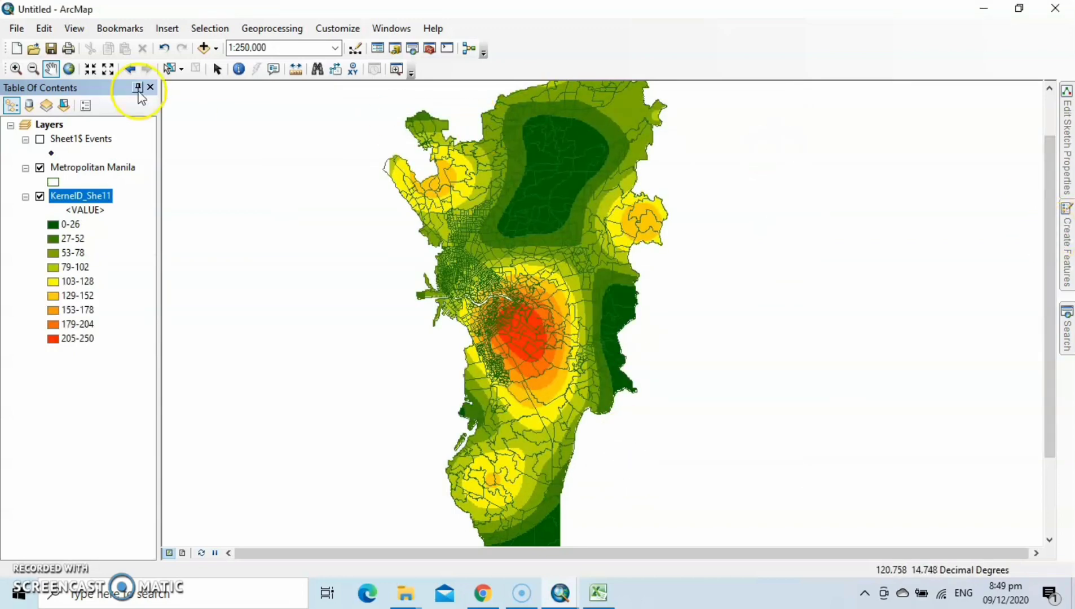
Zoom out to 1:400,000 and centre the whole Metropolitan Manila density map in the view
click(33, 69)
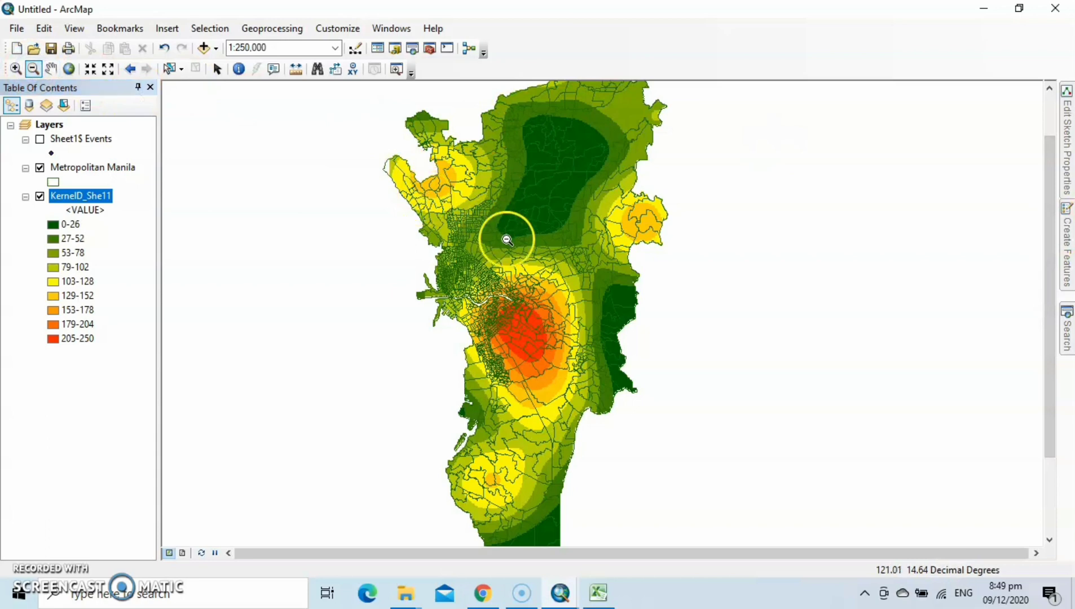
click(507, 239)
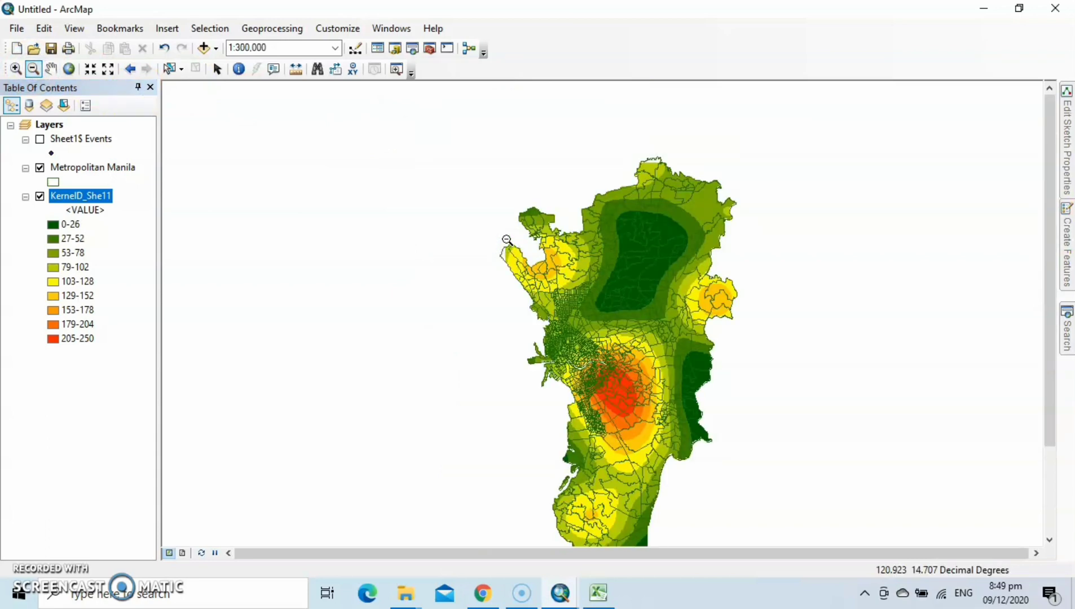
drag(631, 200, 629, 284)
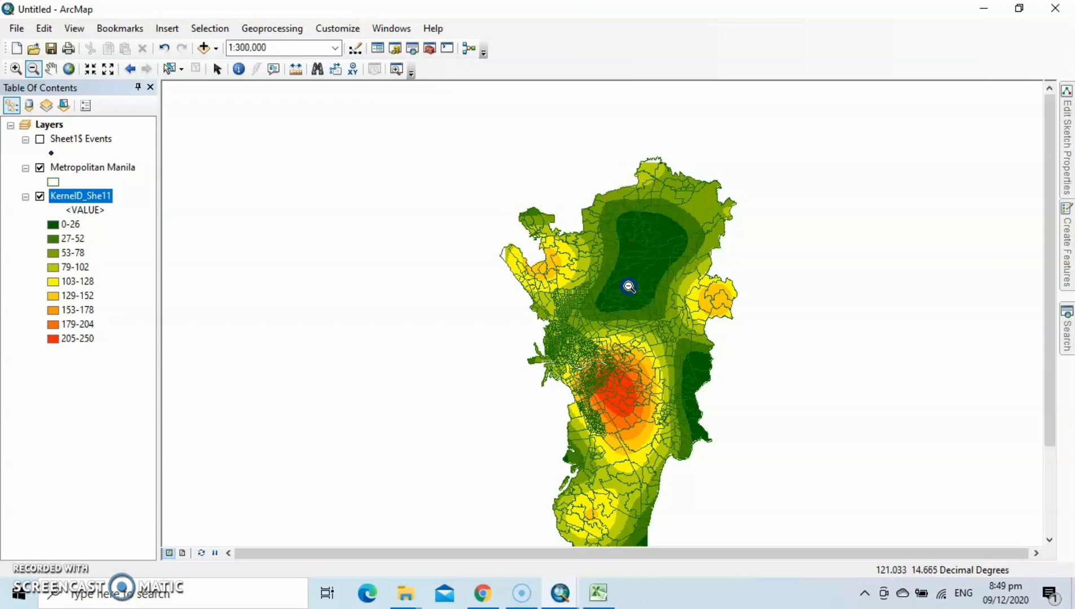
click(53, 72)
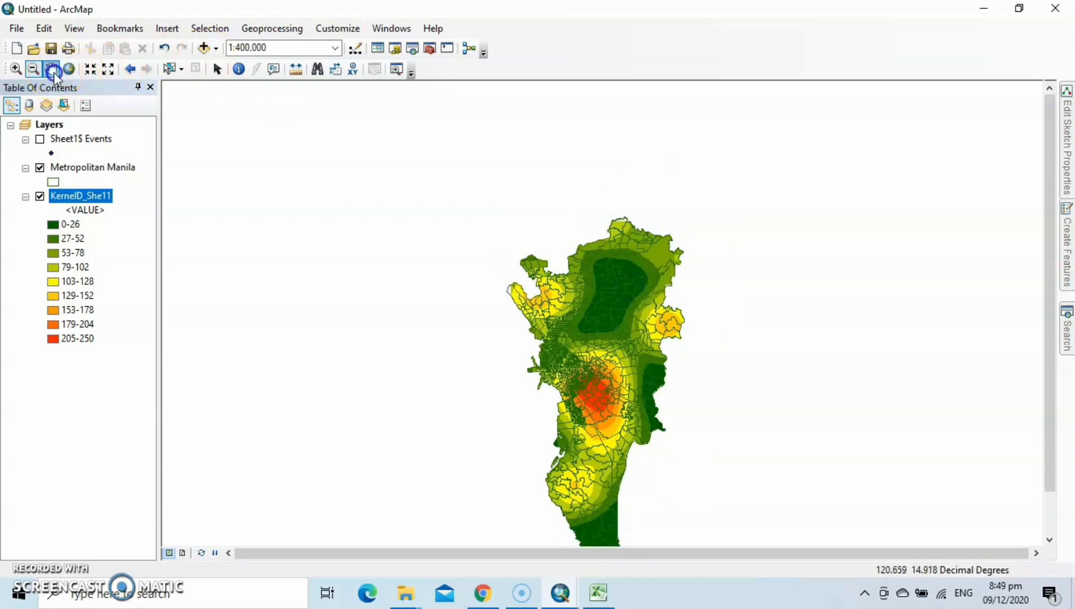
drag(581, 342, 558, 251)
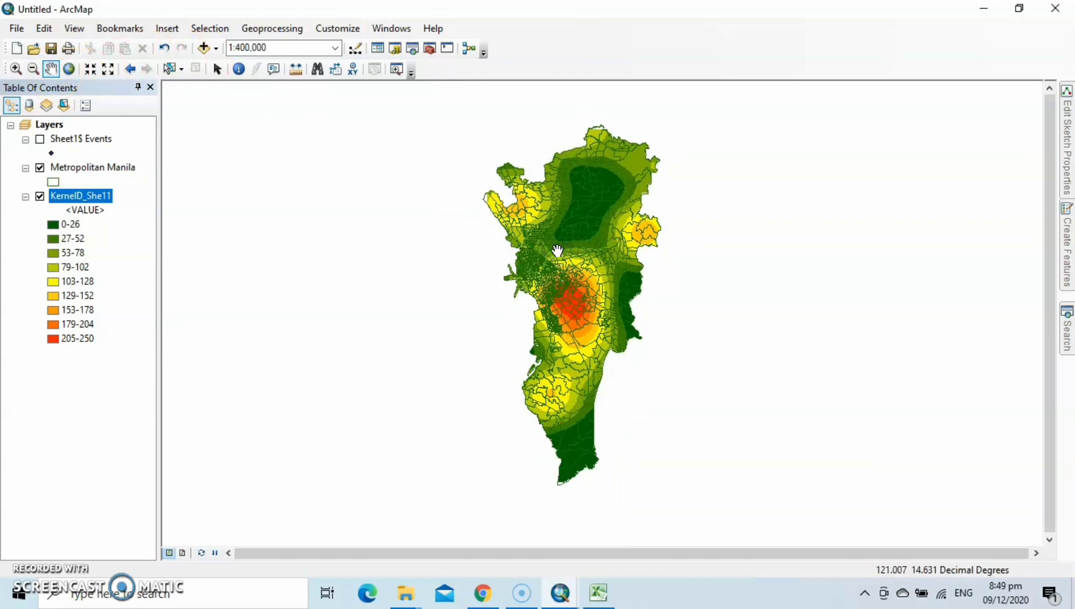
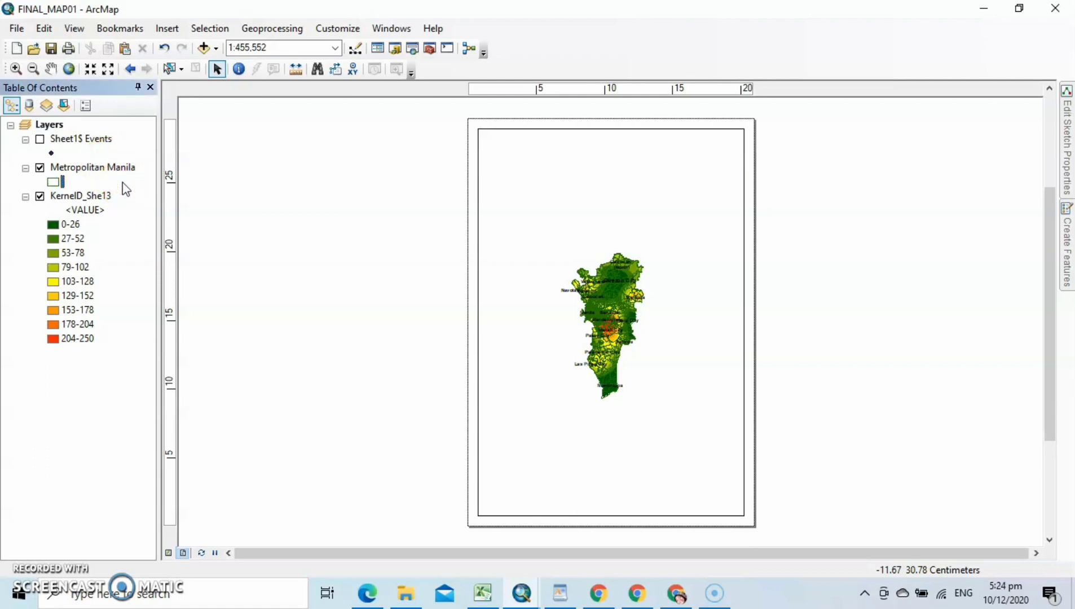
Zoom the layout's data frame to the extent of the Metropolitan Manila layer
click(112, 169)
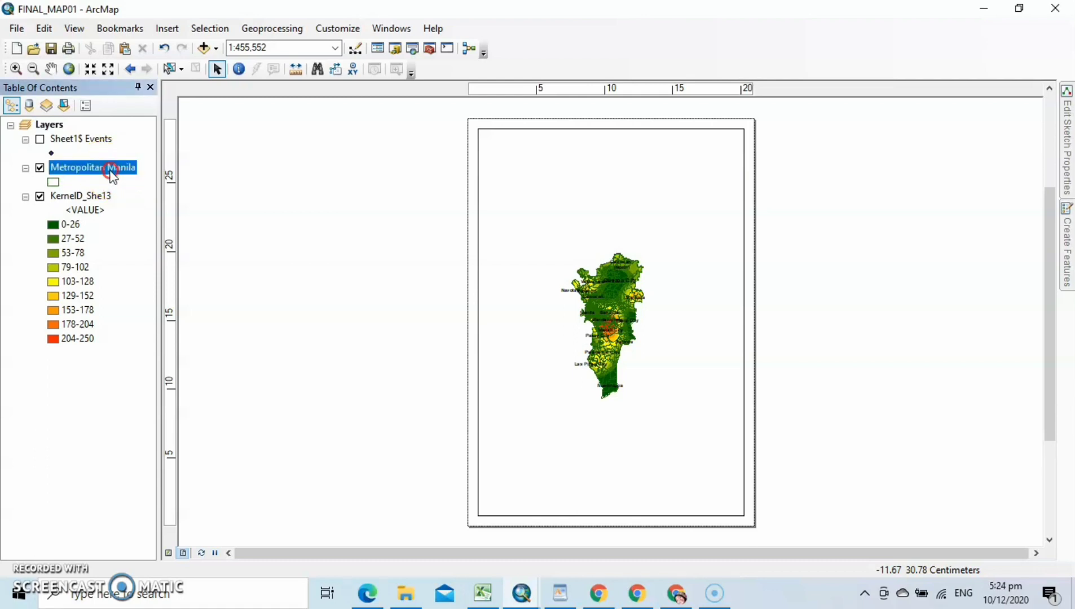
right_click(113, 177)
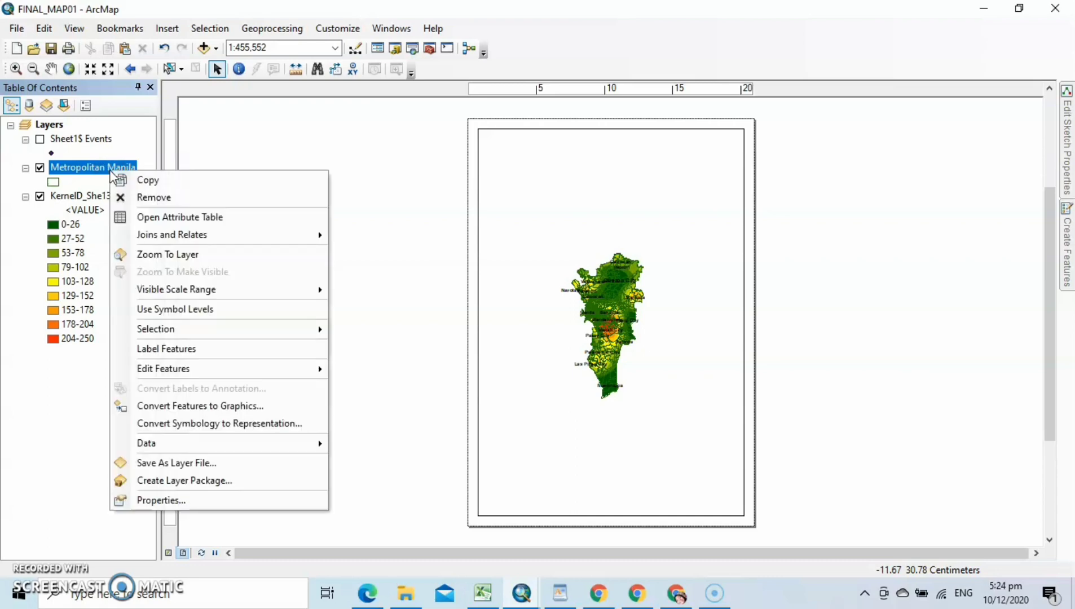
click(167, 253)
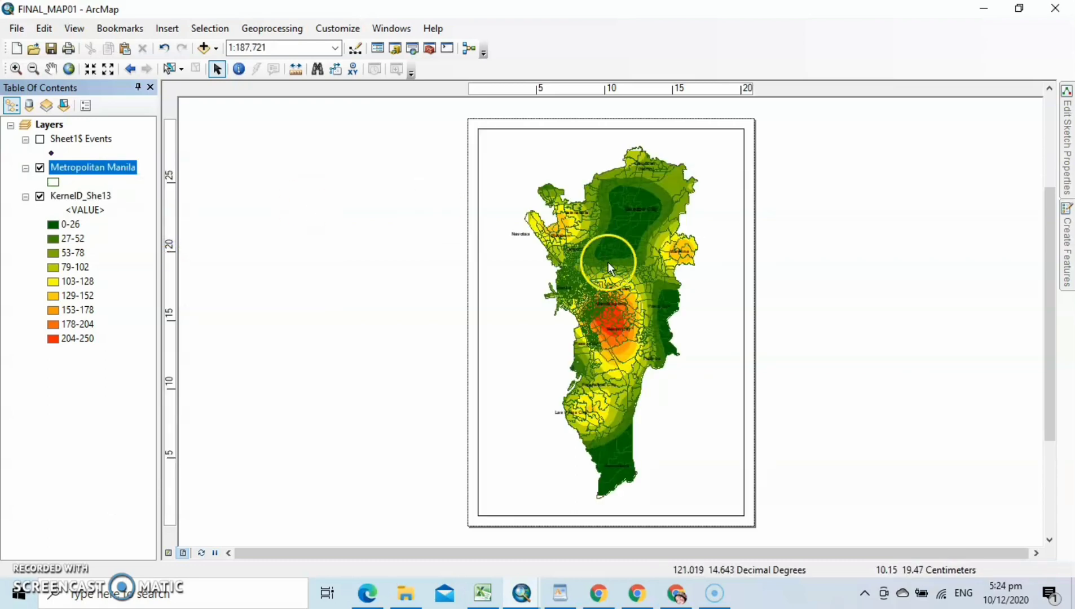
Insert a two-line map title reading "CASINO-RELATED CHINESE KIDNAPPING IN NCR" and "FROM 2016-2019"
click(167, 28)
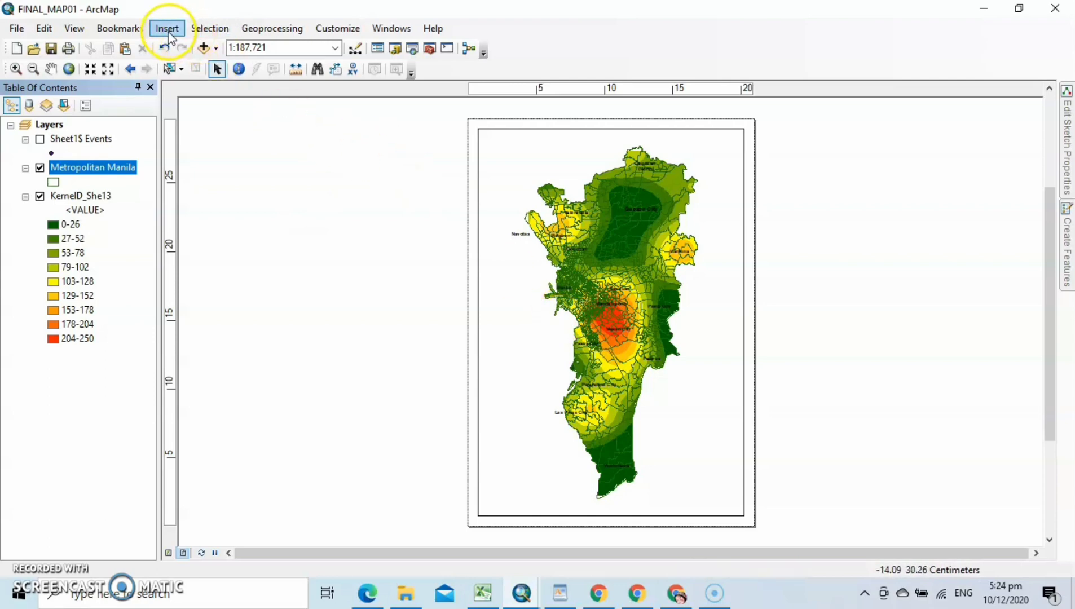
click(186, 66)
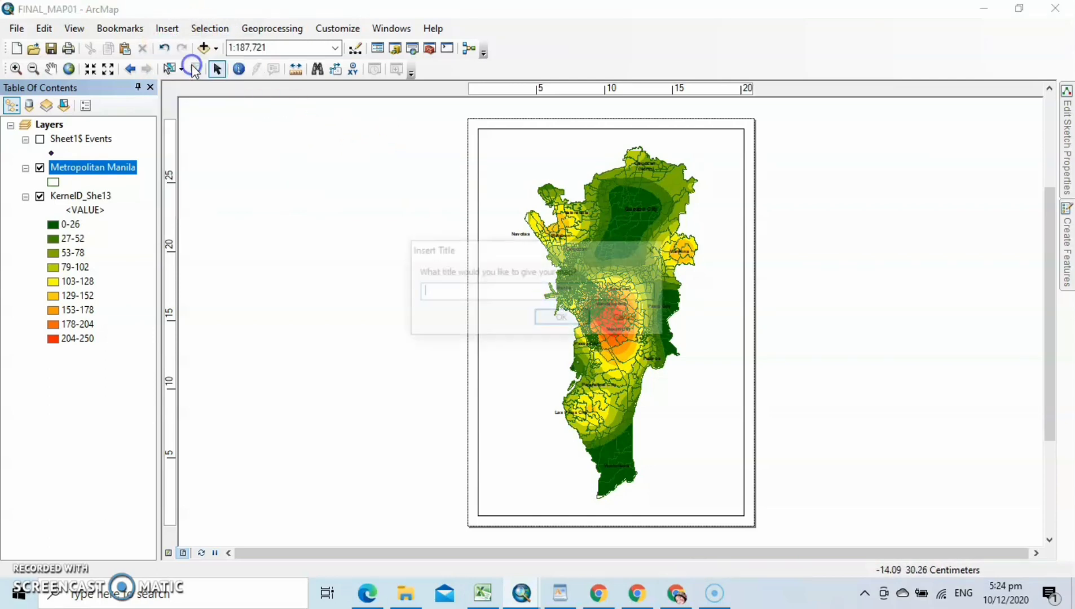
click(437, 295)
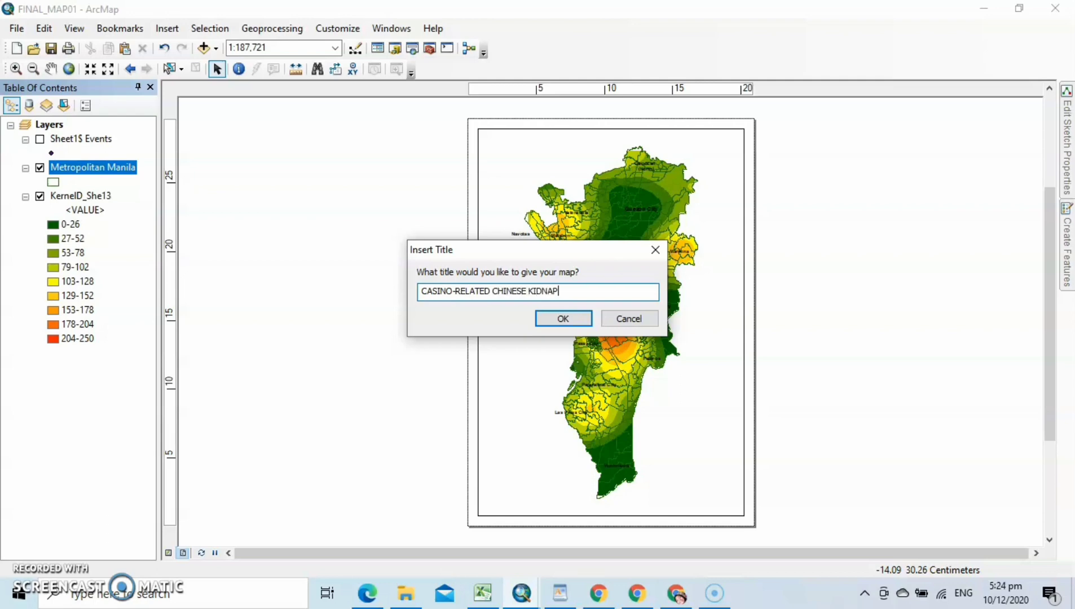
text(G)
key(Return)
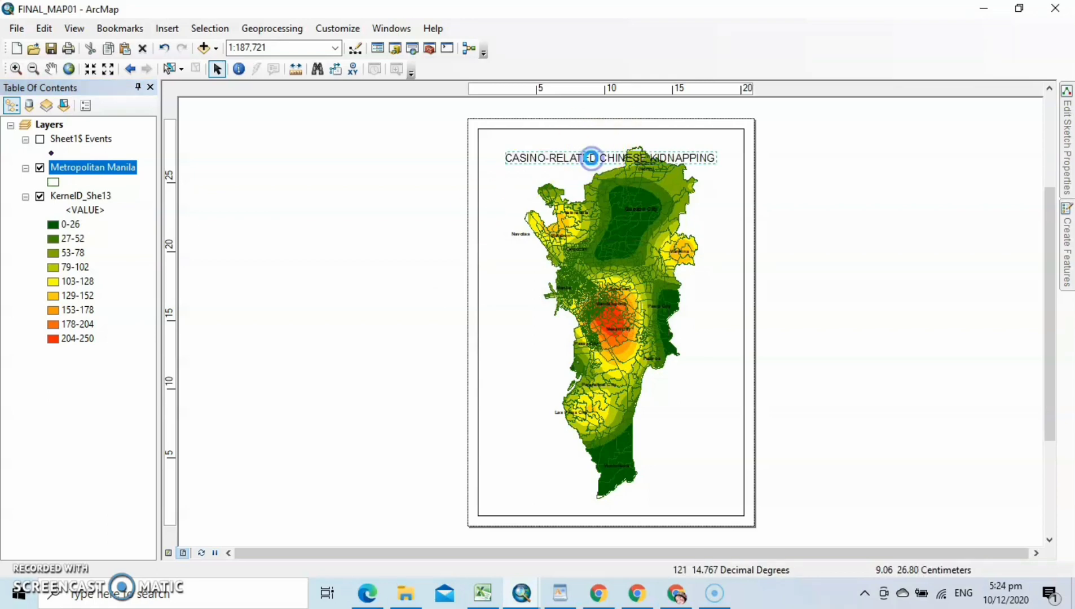
double_click(590, 158)
key(Delete)
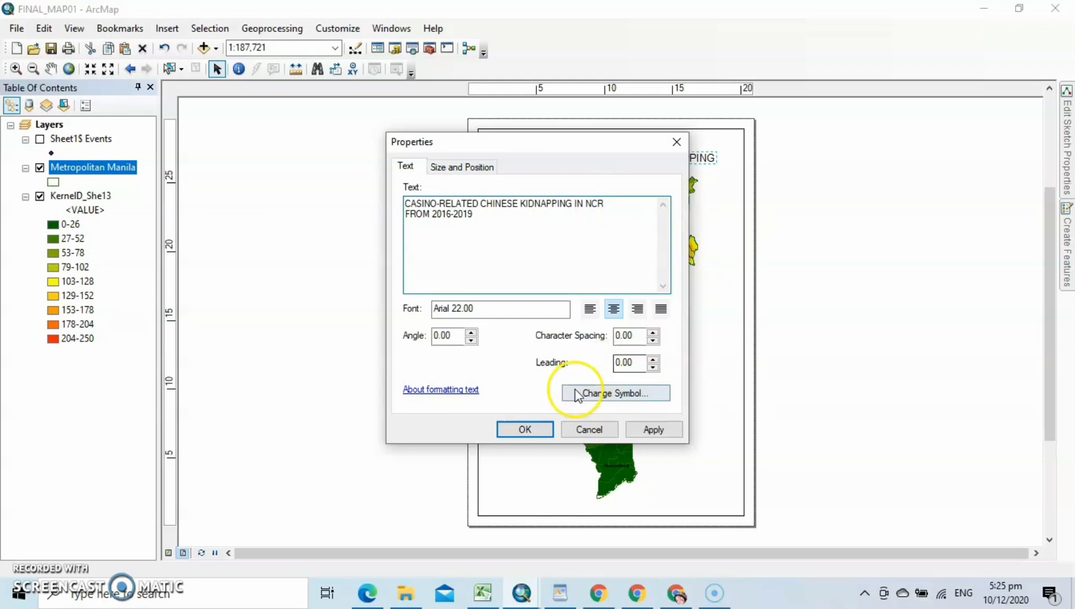
Format the map title in dark blue, size 20, bold Arial and apply the text properties
click(594, 395)
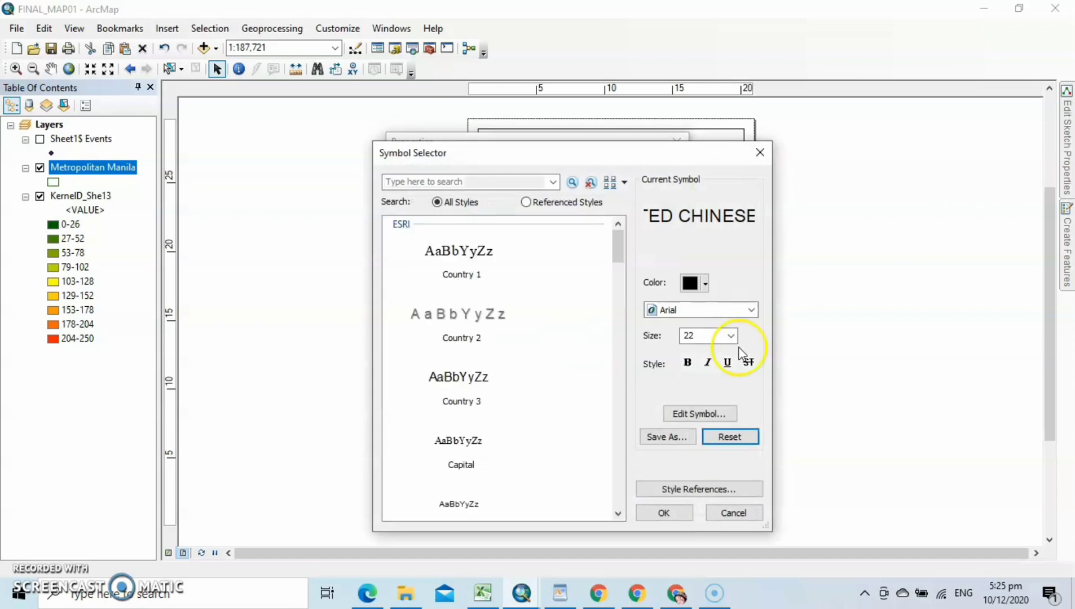
click(706, 283)
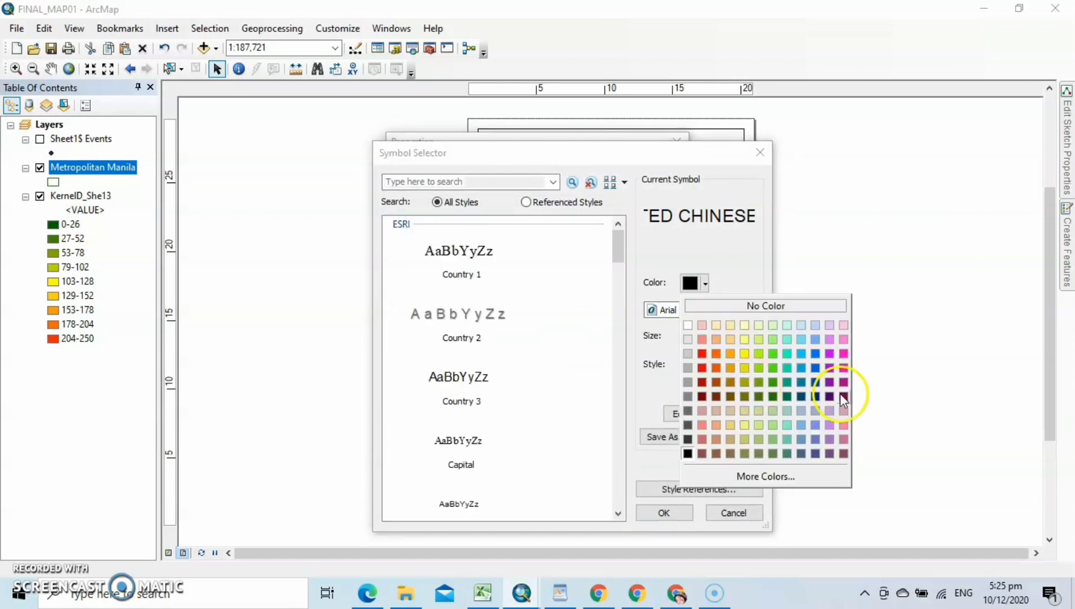
click(815, 397)
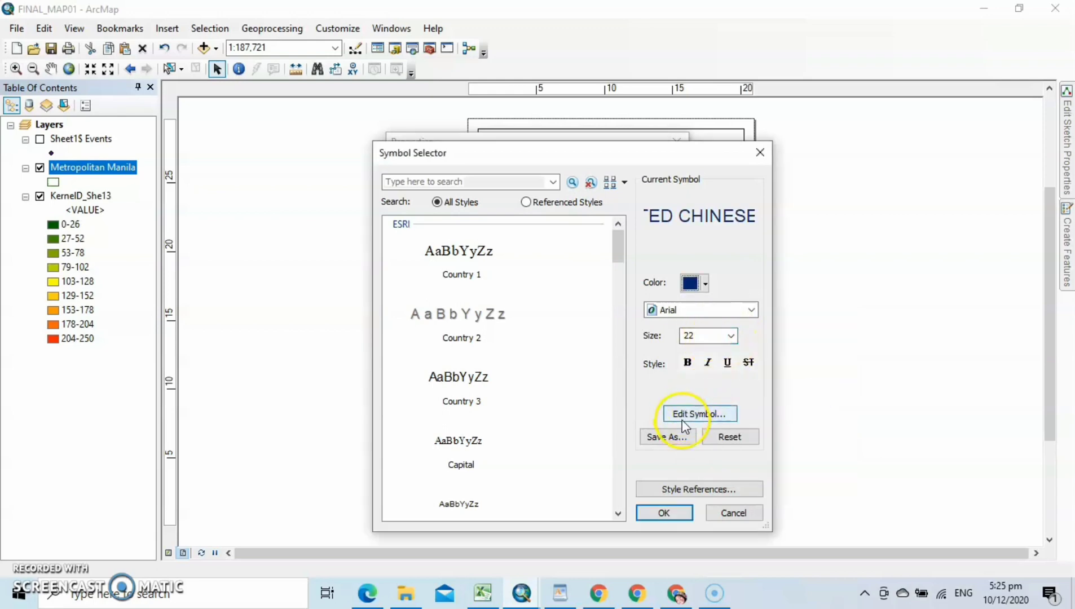
click(730, 337)
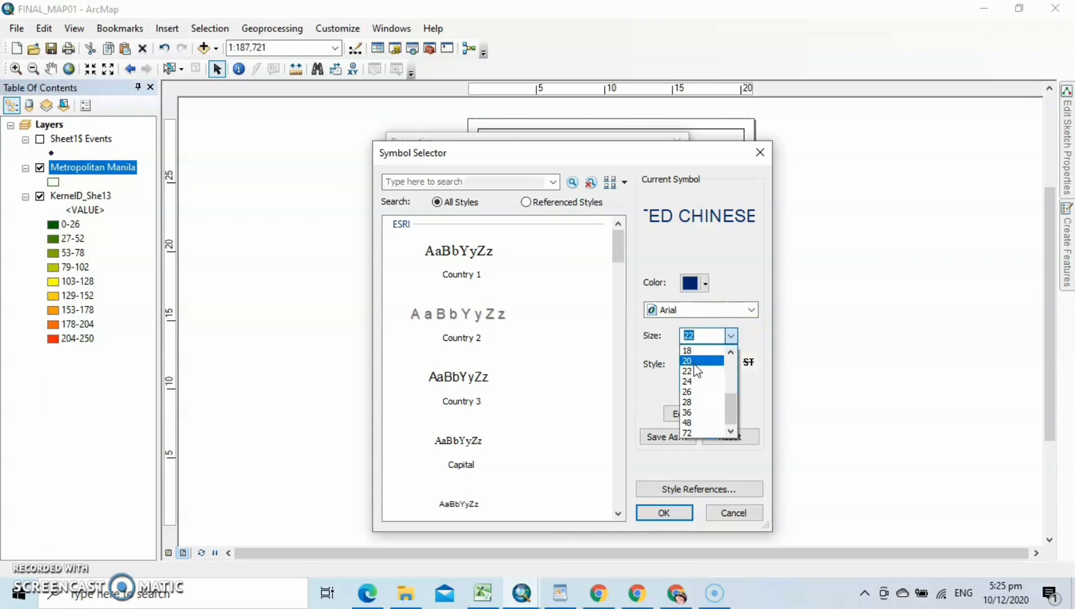
click(694, 364)
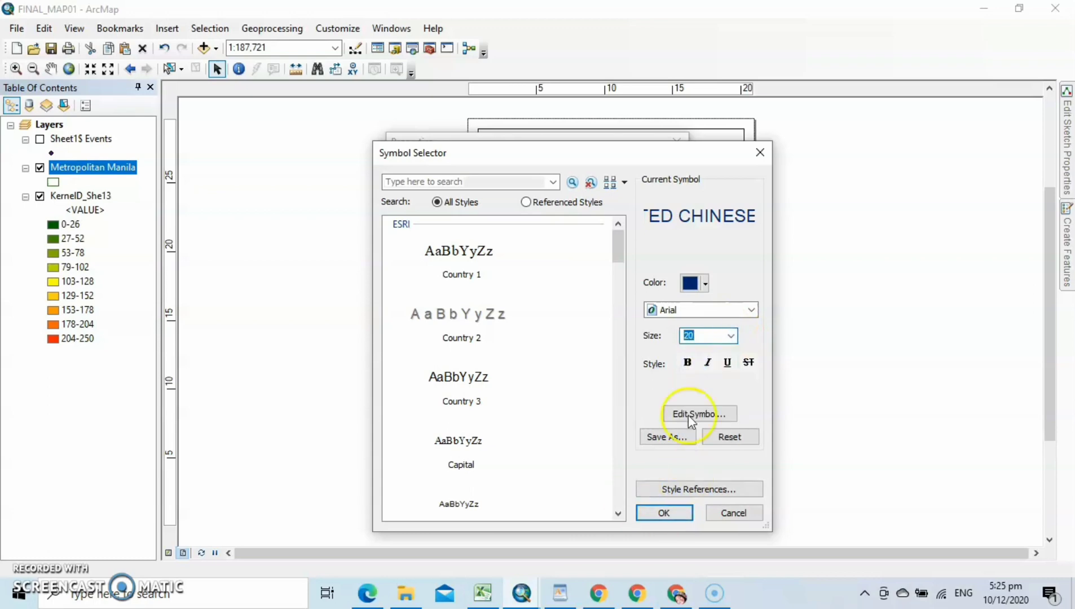
click(688, 362)
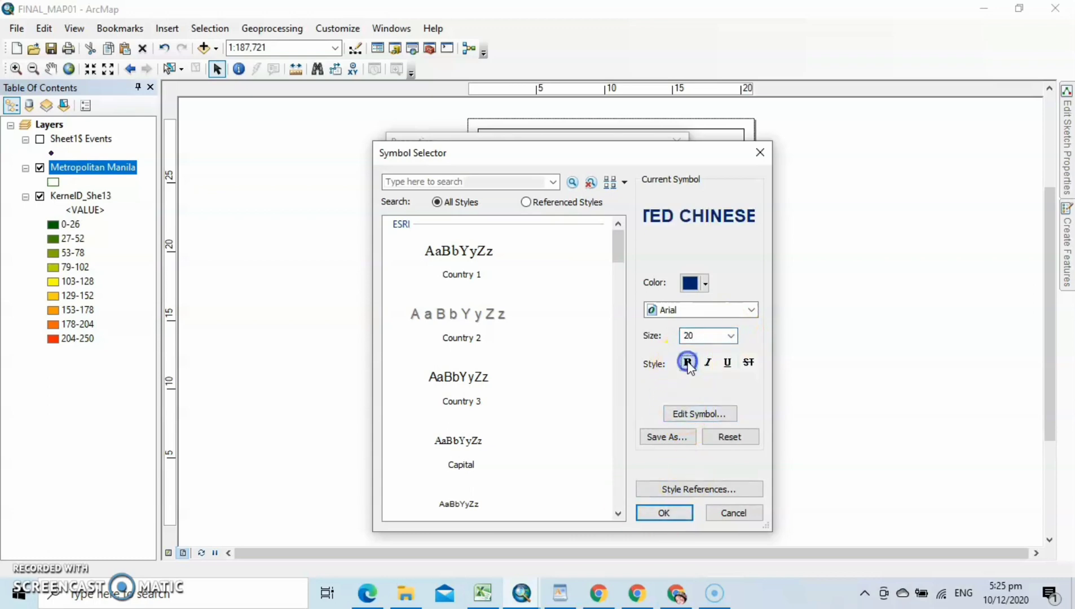
click(666, 514)
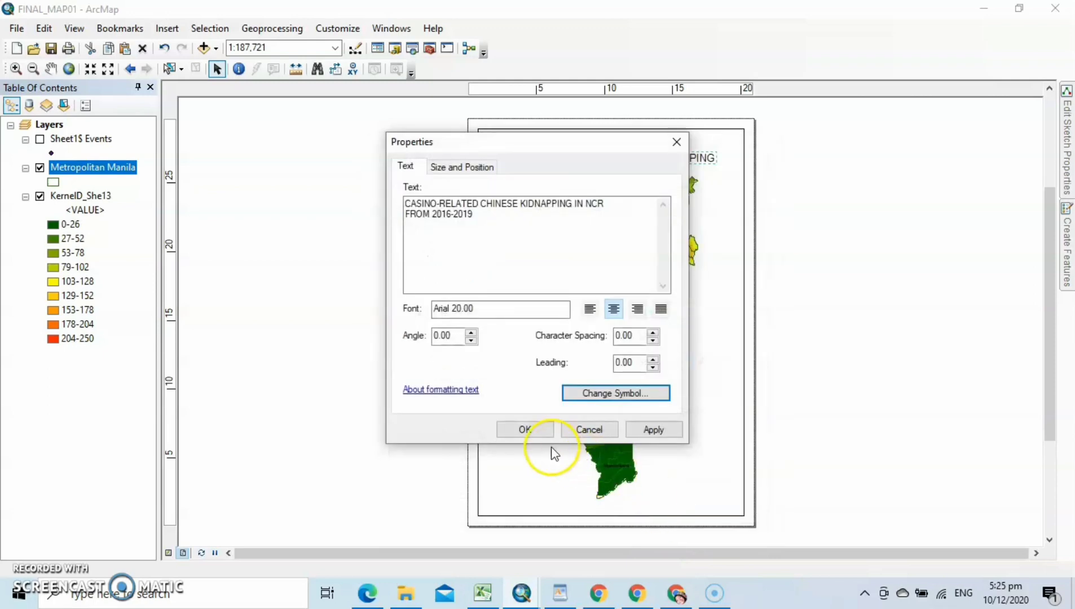
click(654, 427)
click(525, 430)
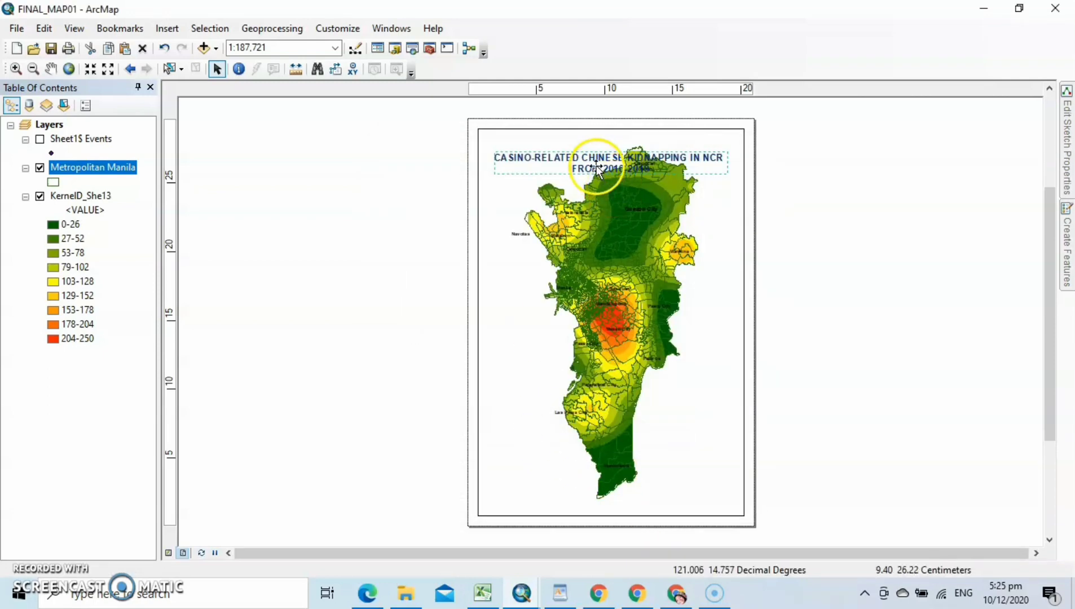
Move the title to the upper edge of the page, and shift and stretch the data frame so the map sits below it
drag(593, 164, 582, 144)
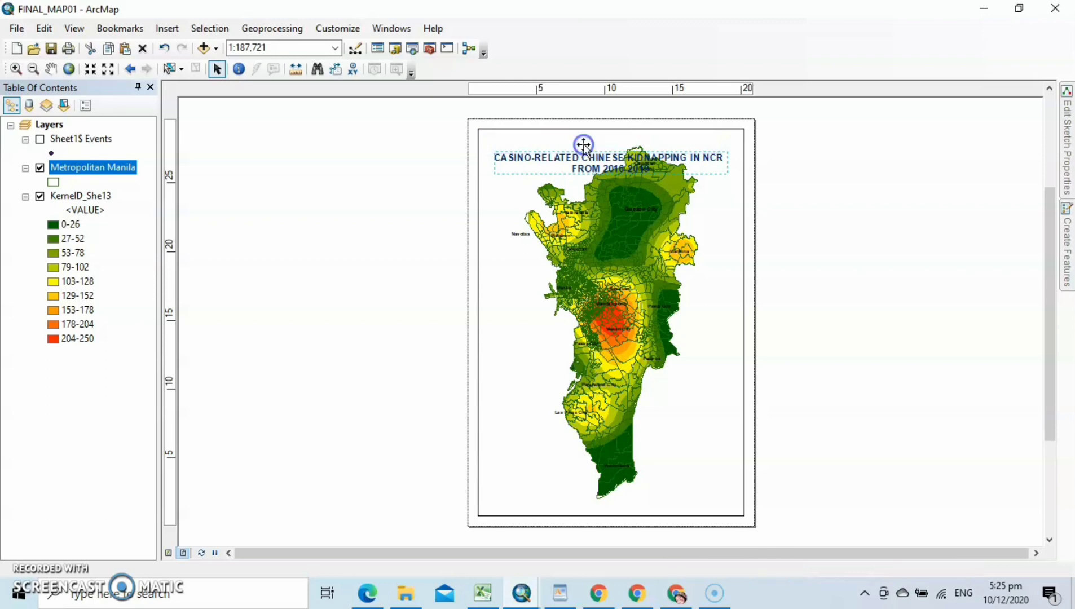
click(620, 193)
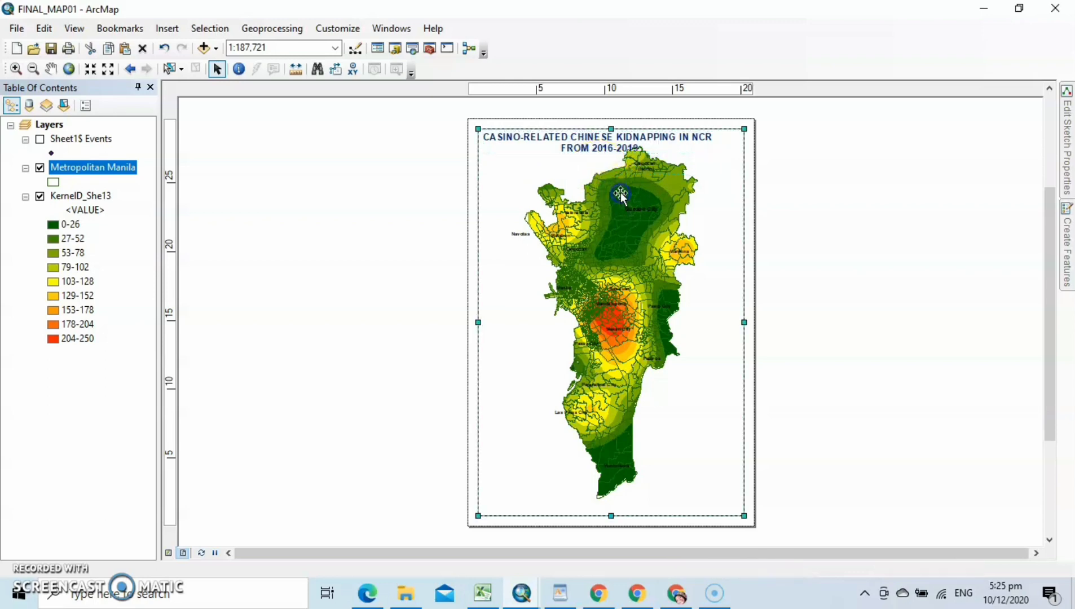
drag(584, 231, 617, 258)
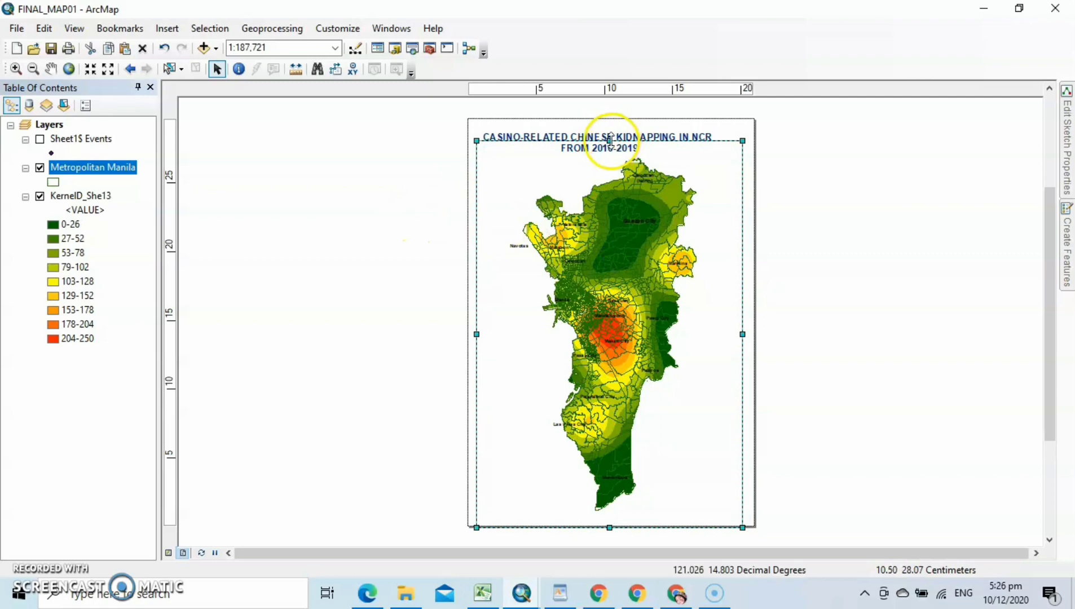
drag(610, 140, 611, 129)
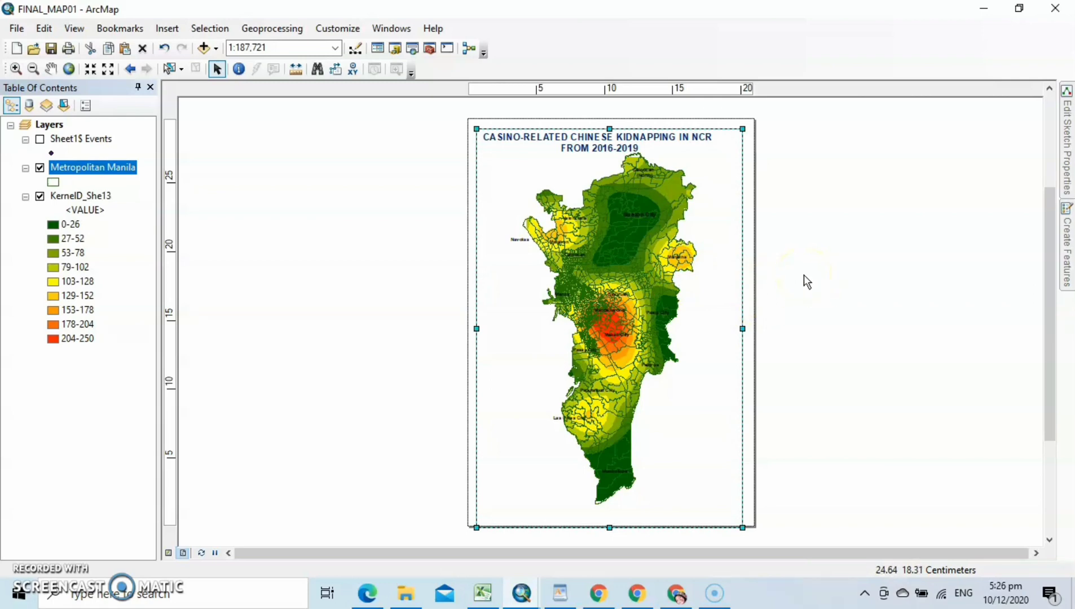
Insert the ESRI North 19 north arrow, enlarge it and place it in the map page's upper-right corner
click(168, 29)
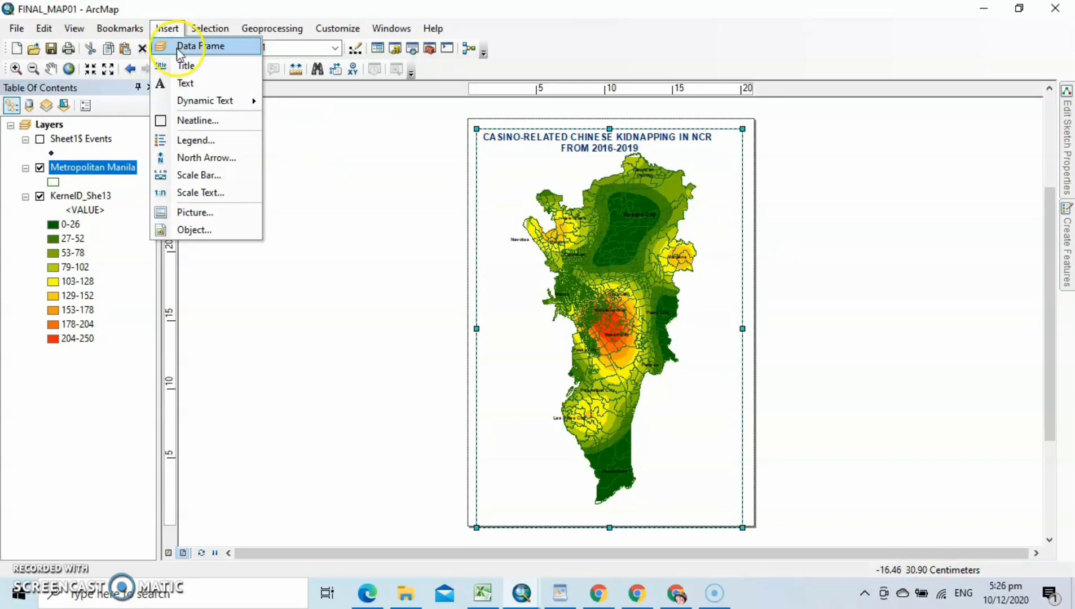
click(205, 158)
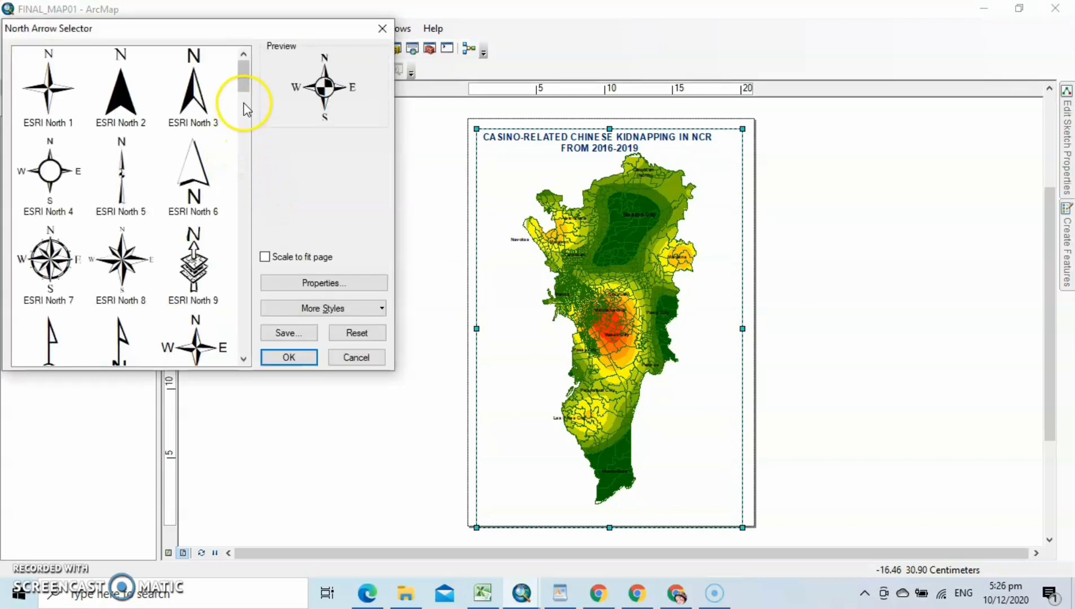
drag(241, 81, 239, 122)
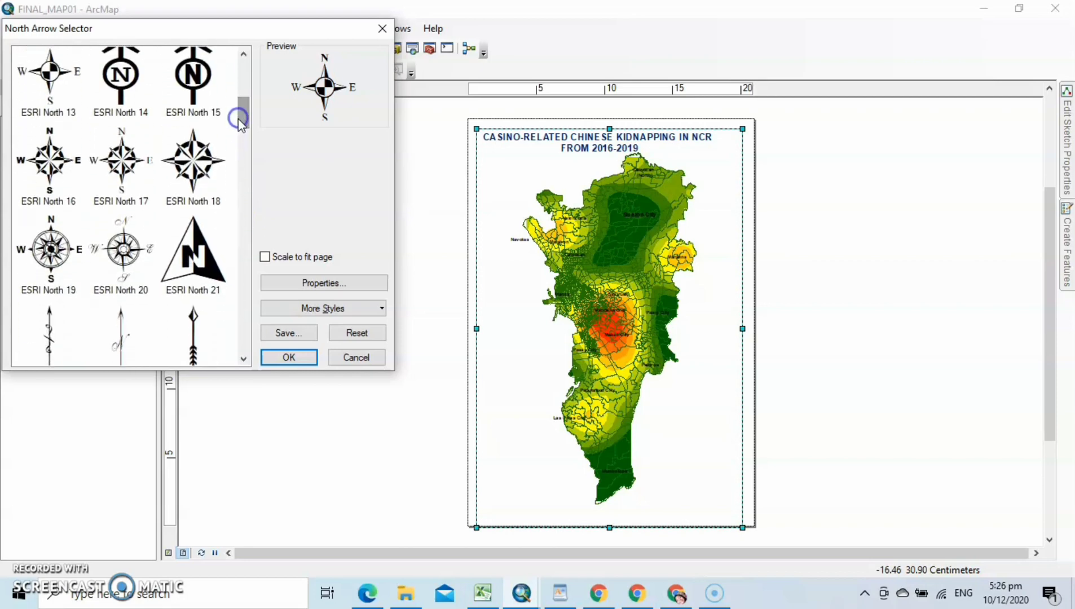
click(53, 247)
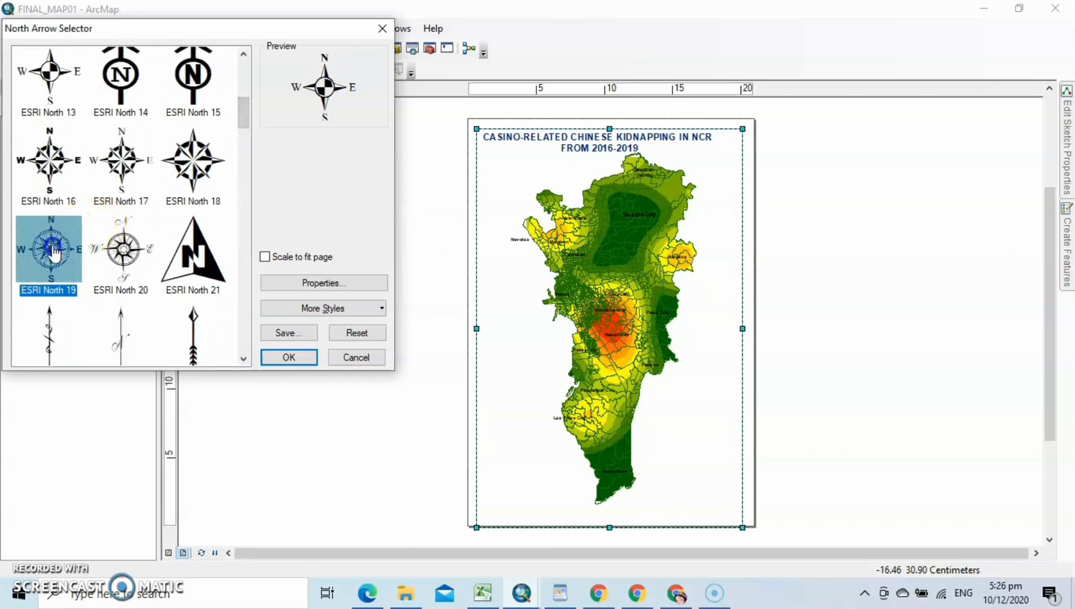
click(339, 283)
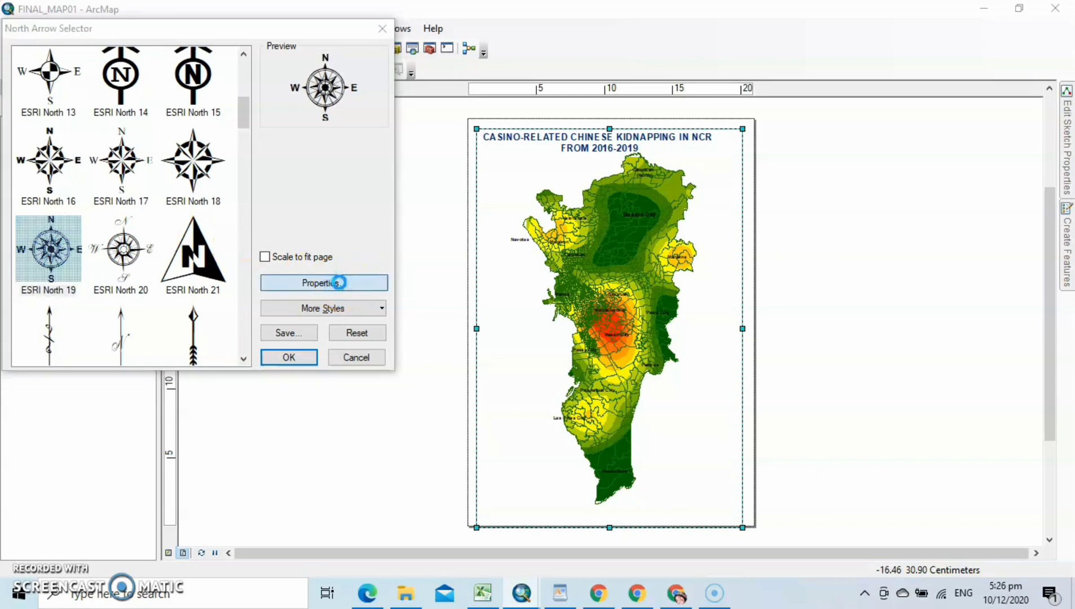
click(289, 364)
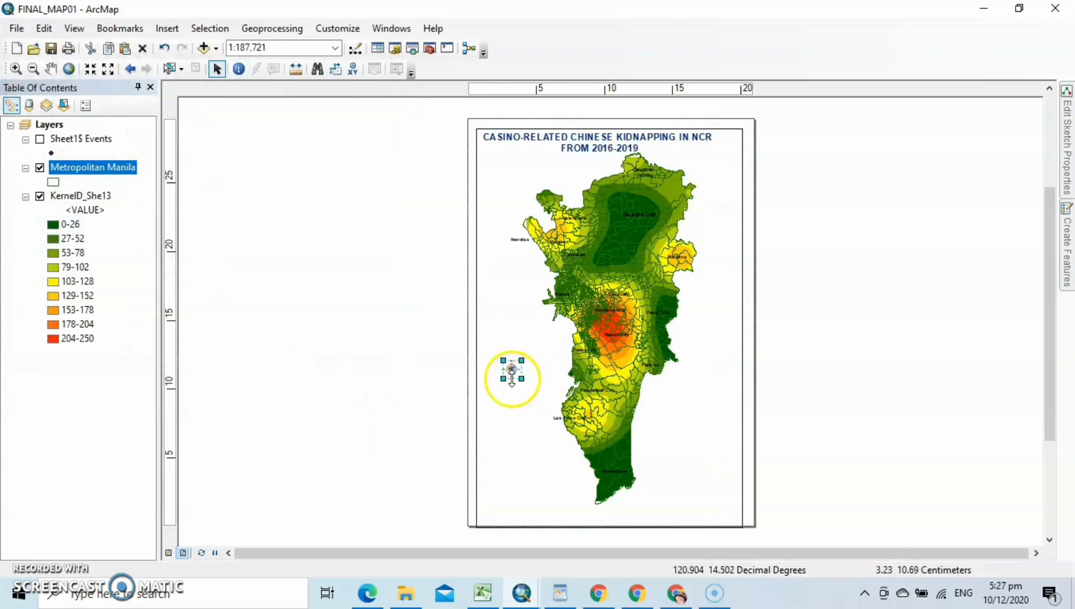
drag(522, 380, 721, 172)
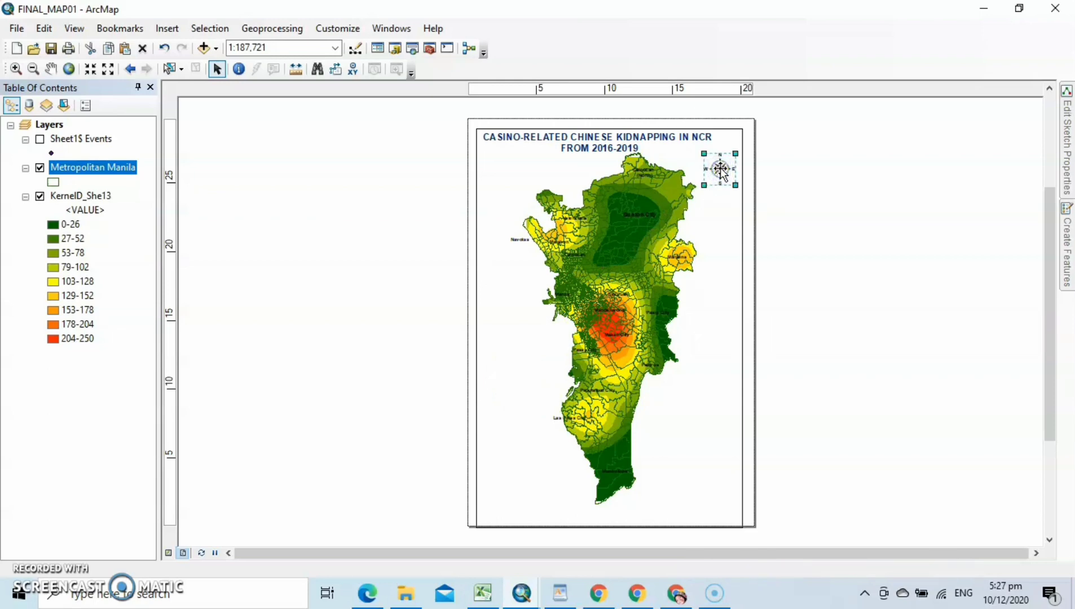
Begin a scale bar for the data frame using the Alternating Scale Bar 1 Metric style
click(518, 378)
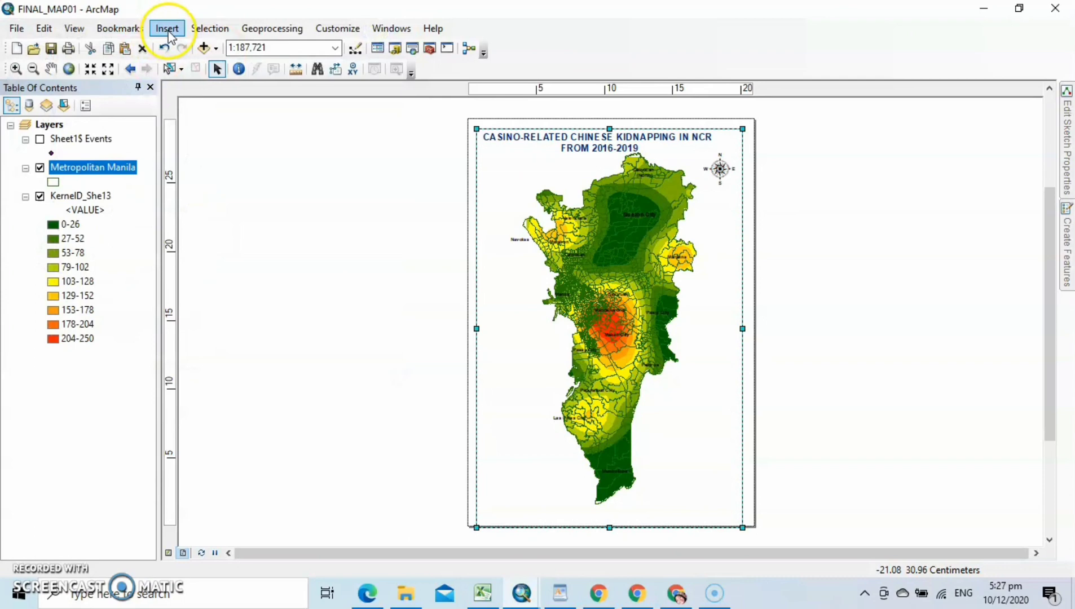
click(168, 29)
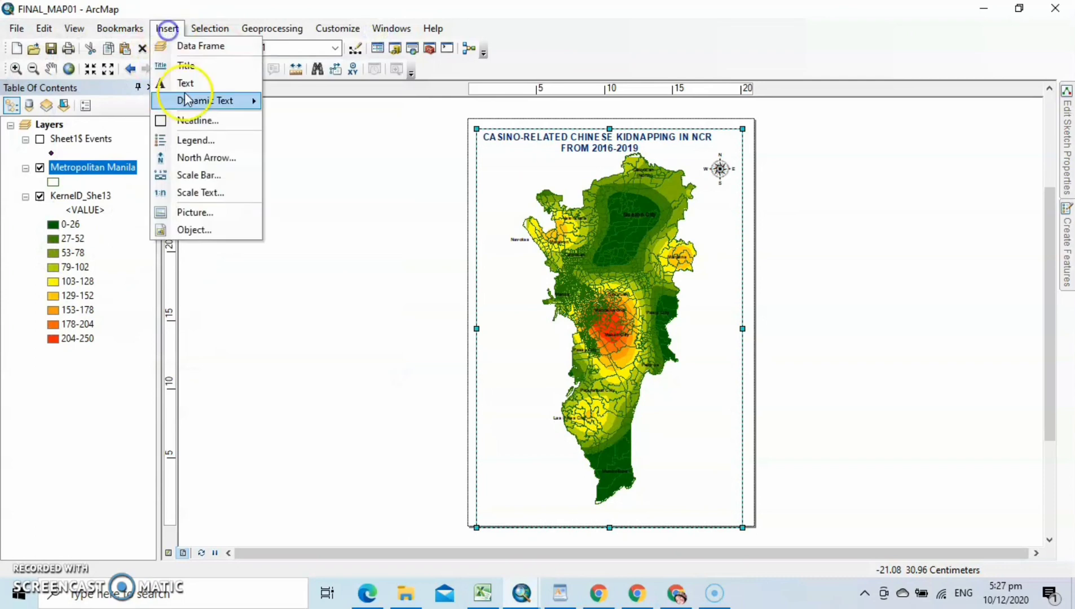
click(189, 172)
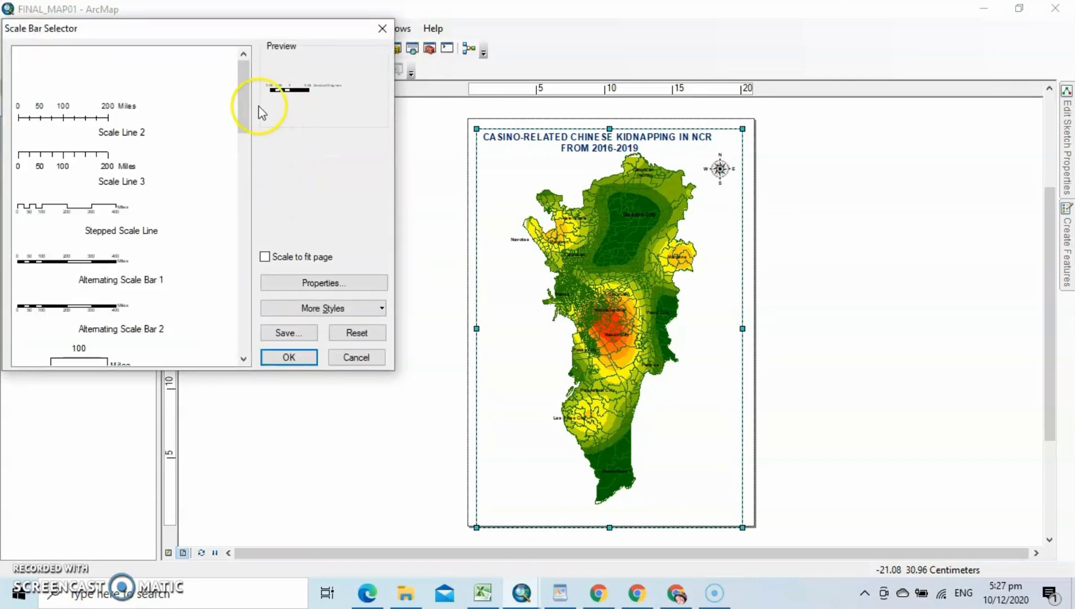
mouse_move(244, 106)
mouse_down()
mouse_move(249, 236)
mouse_move(249, 93)
mouse_move(237, 260)
mouse_up()
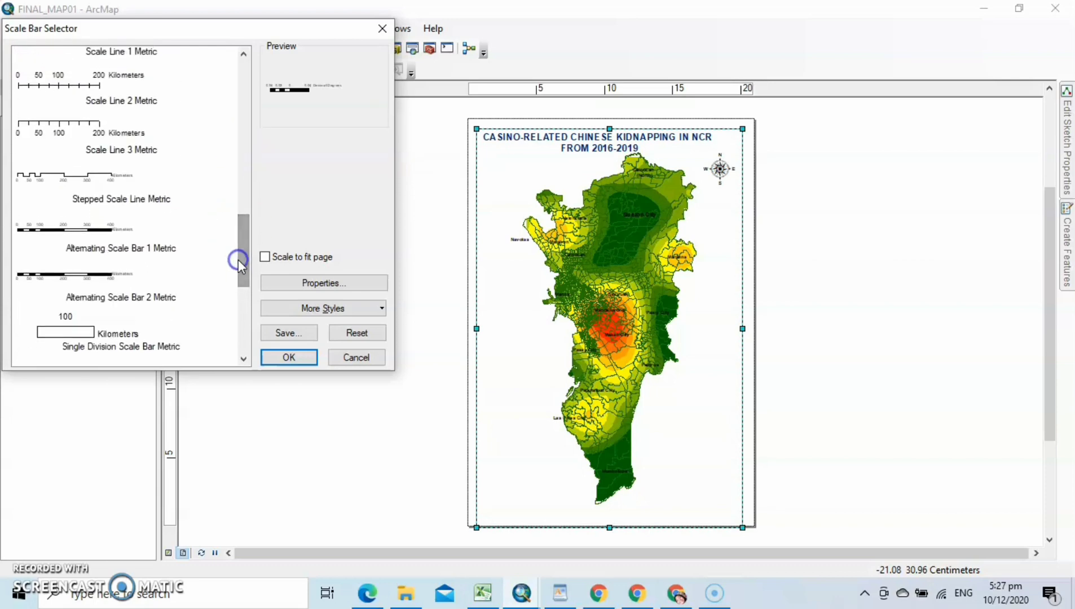
click(74, 231)
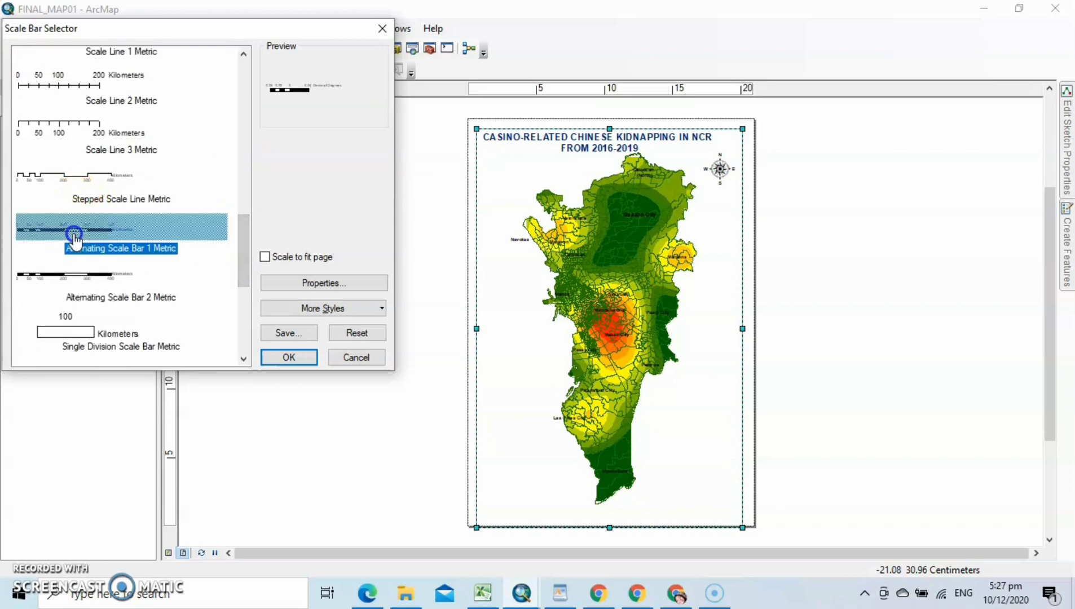
Set the scale bar's division units to Kilometers, its label position to below center and its label to "KM"
click(339, 285)
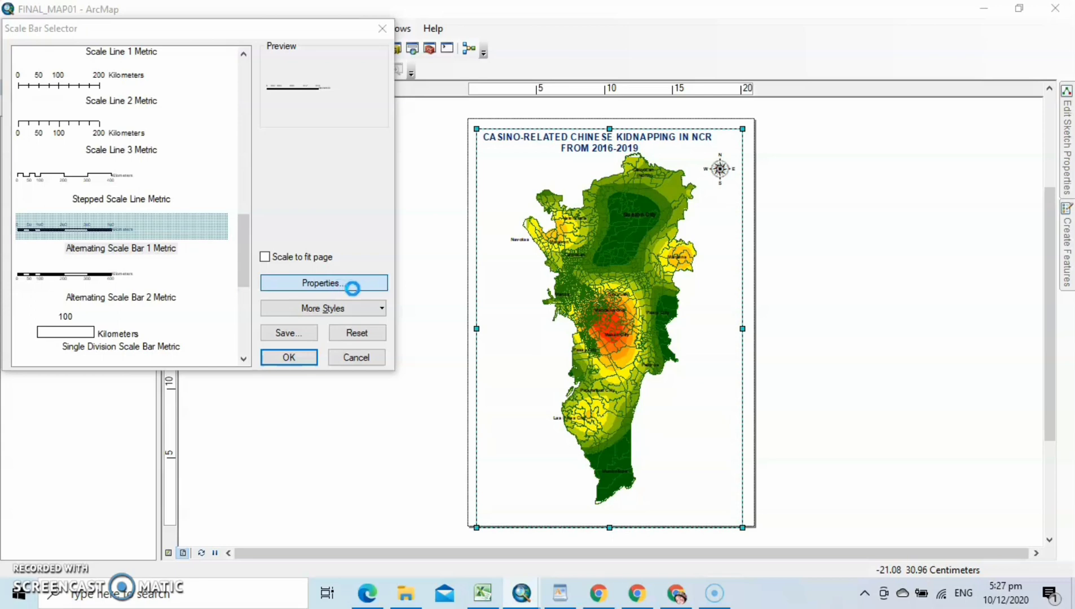
click(352, 288)
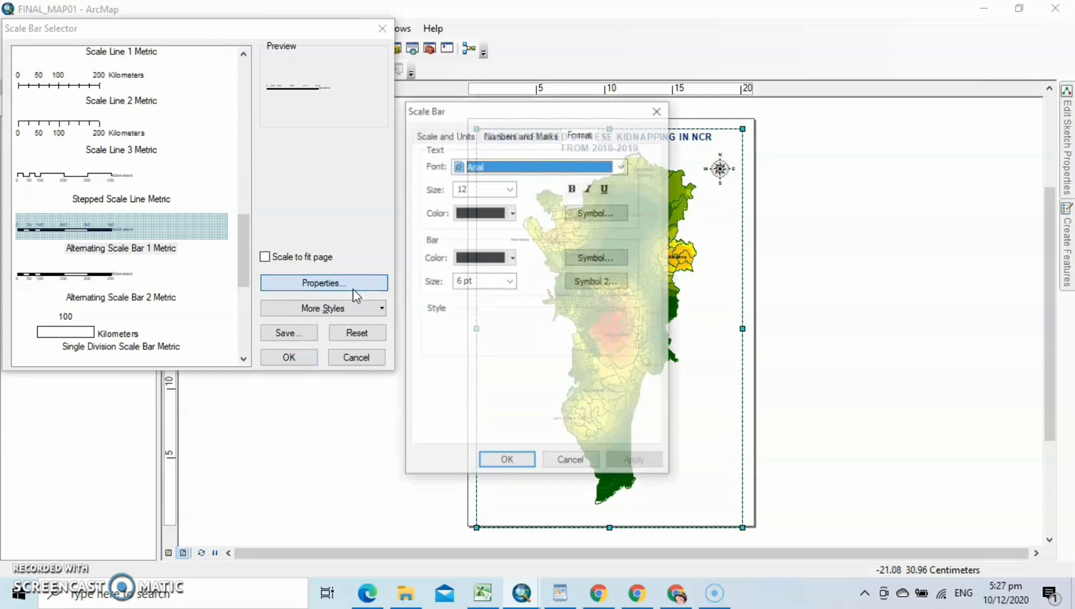
click(443, 134)
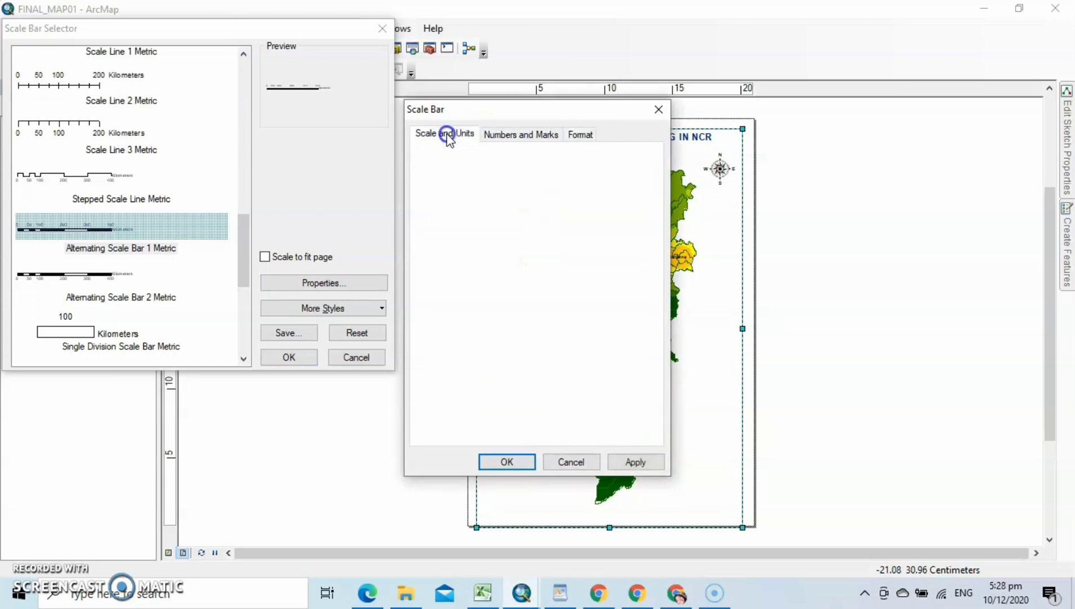
click(526, 210)
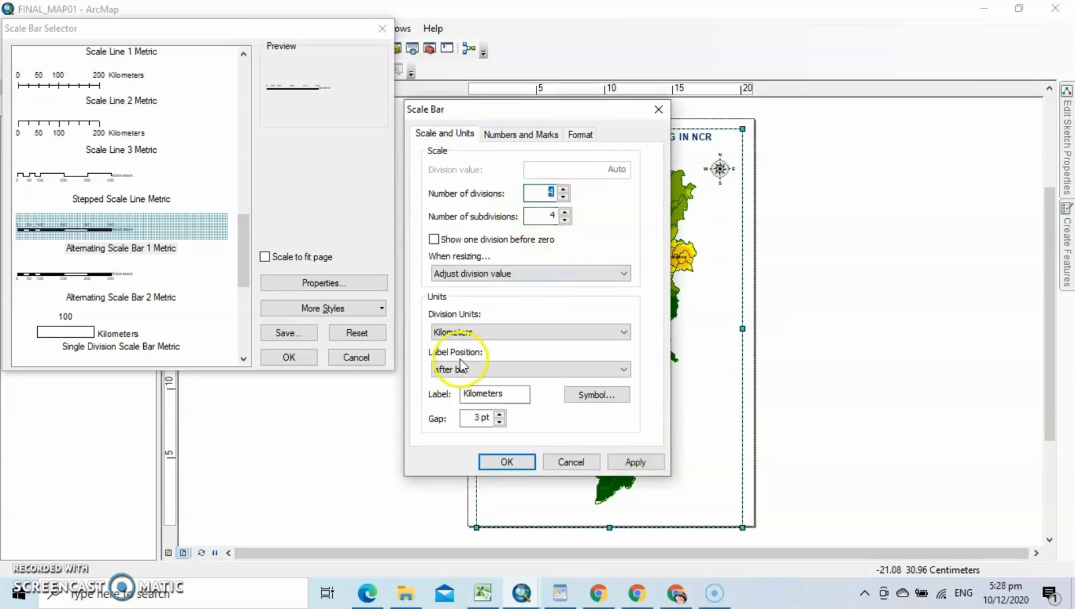
click(622, 332)
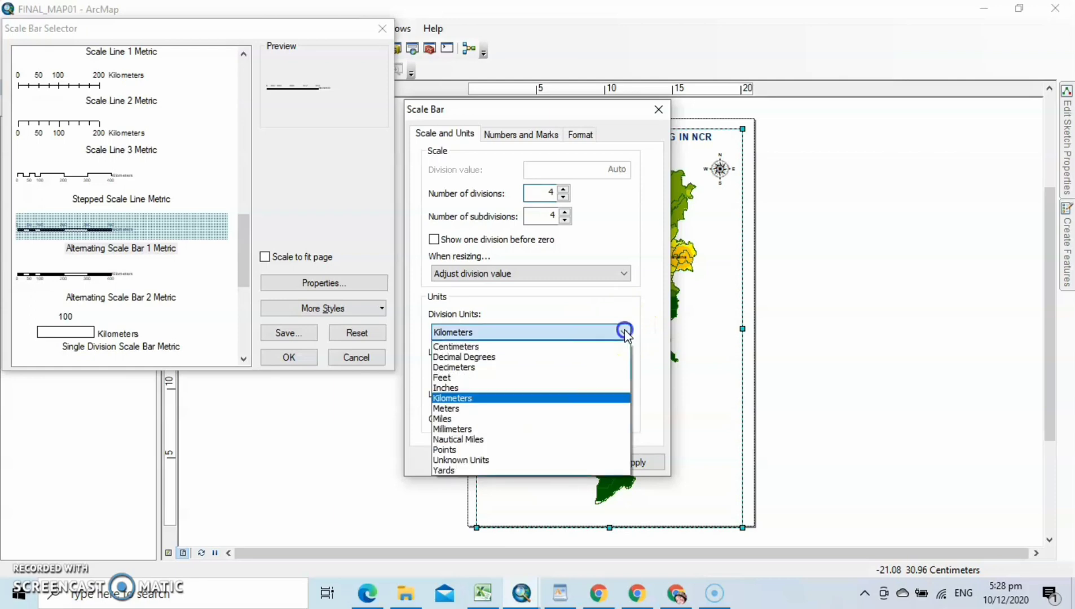
click(468, 401)
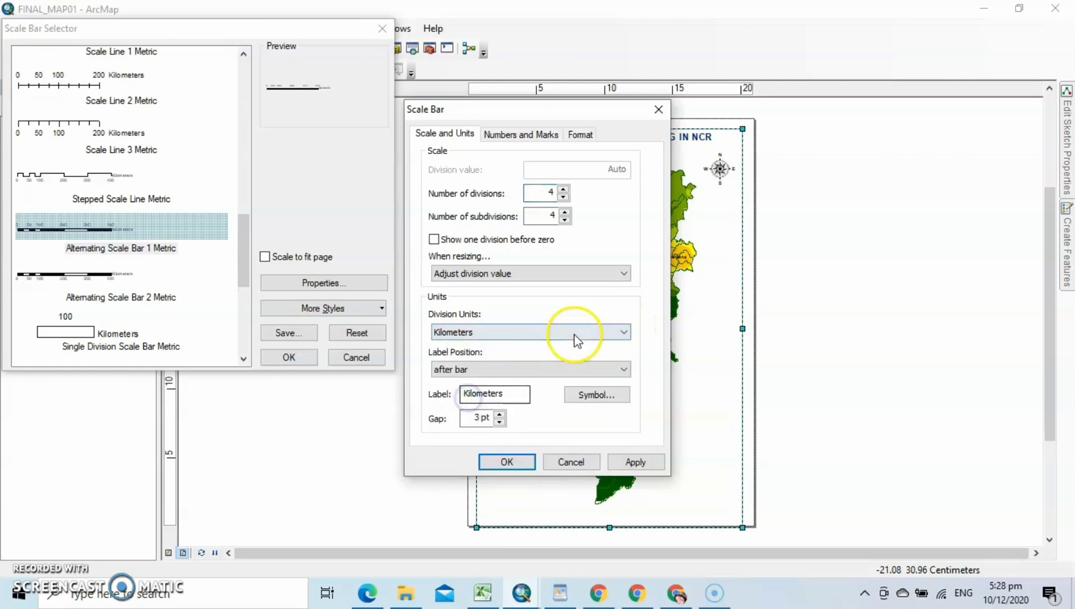
click(629, 369)
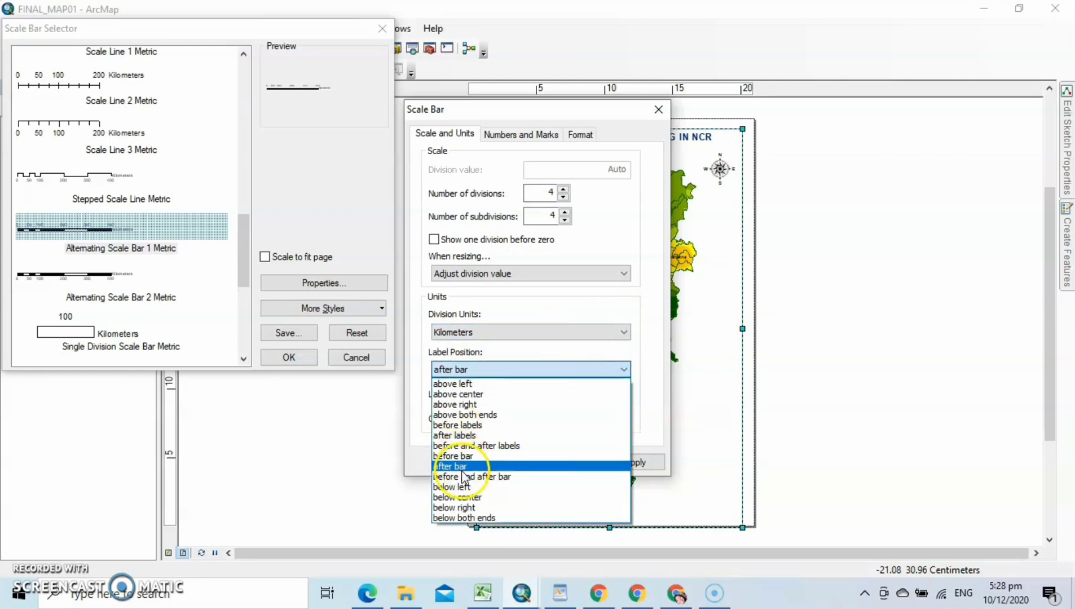
click(448, 499)
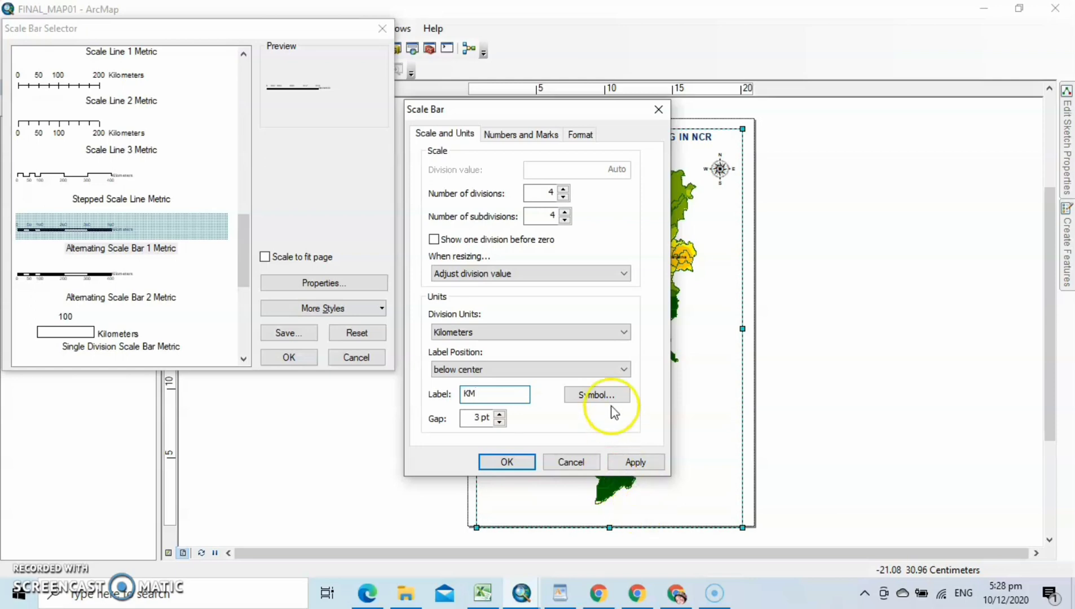
Format the scale bar text in bold Arial Black and place the scale bar in the map page's lower-left corner
click(523, 138)
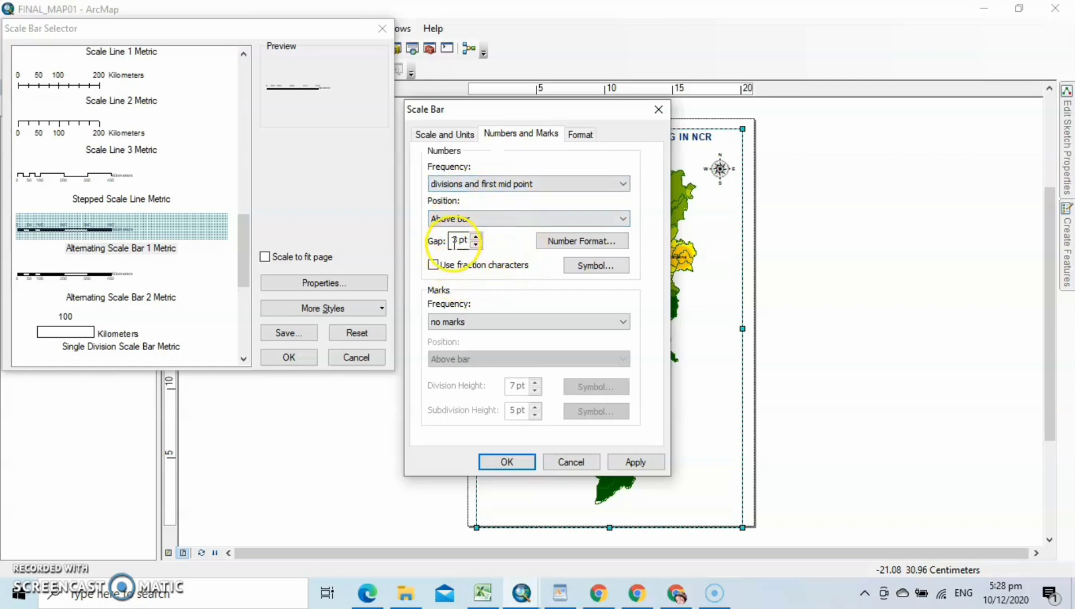
click(583, 134)
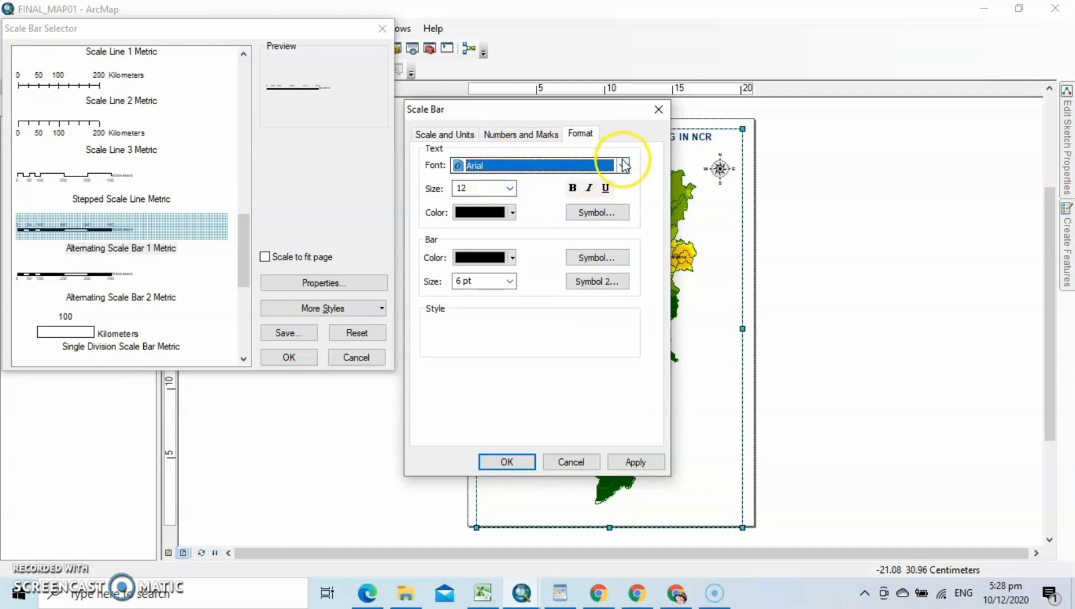
click(623, 166)
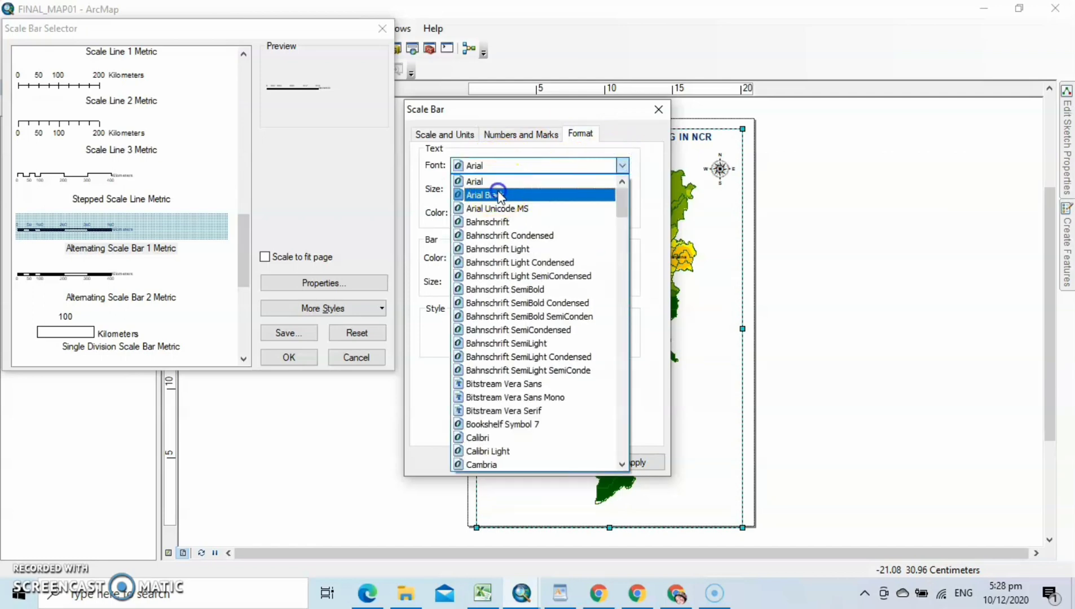
click(500, 195)
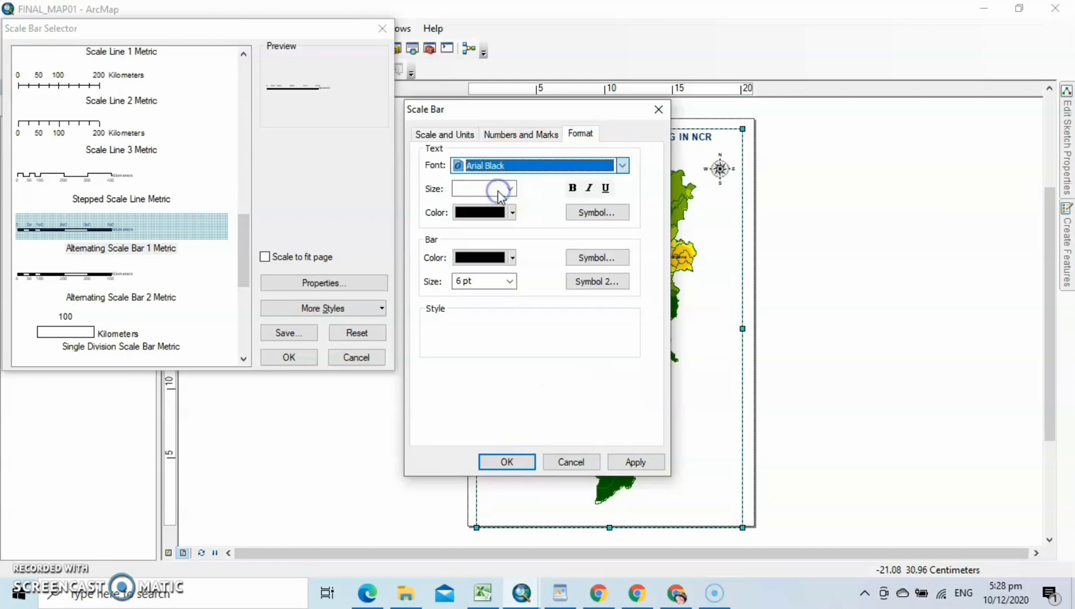
click(633, 462)
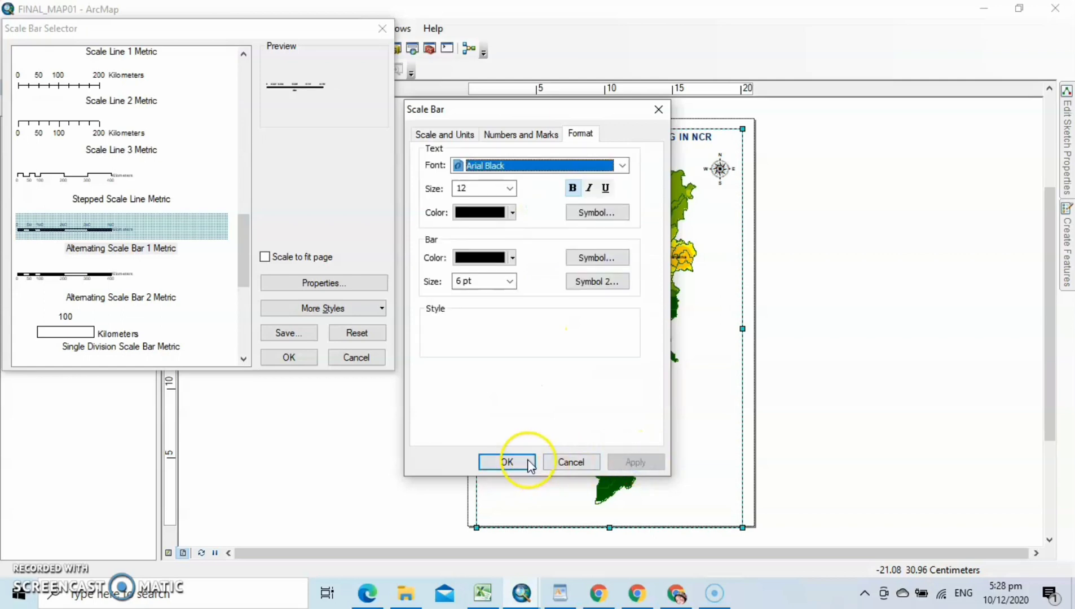
click(507, 463)
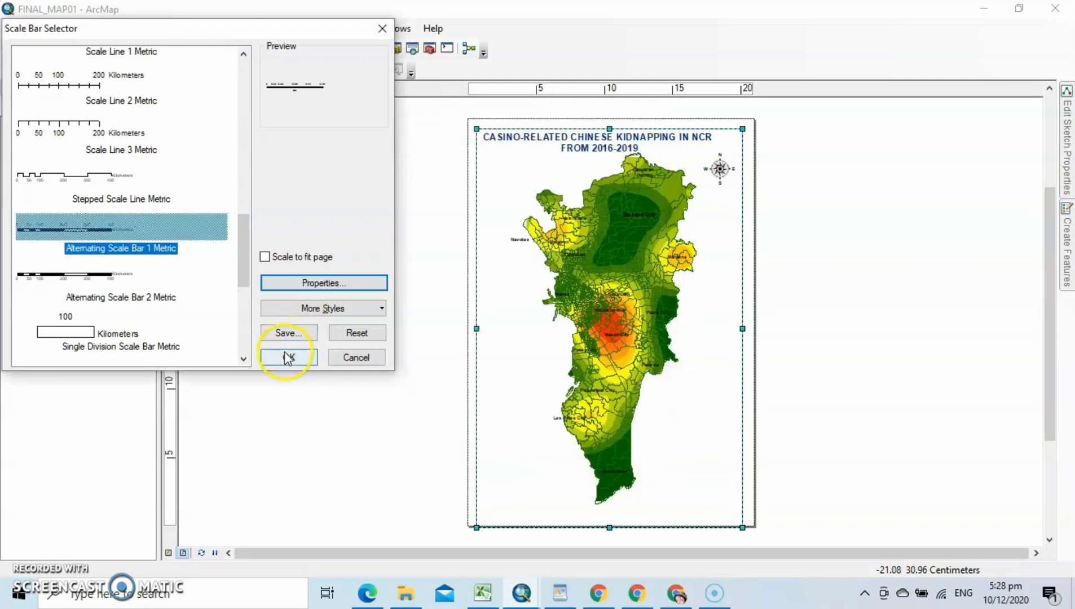
click(287, 357)
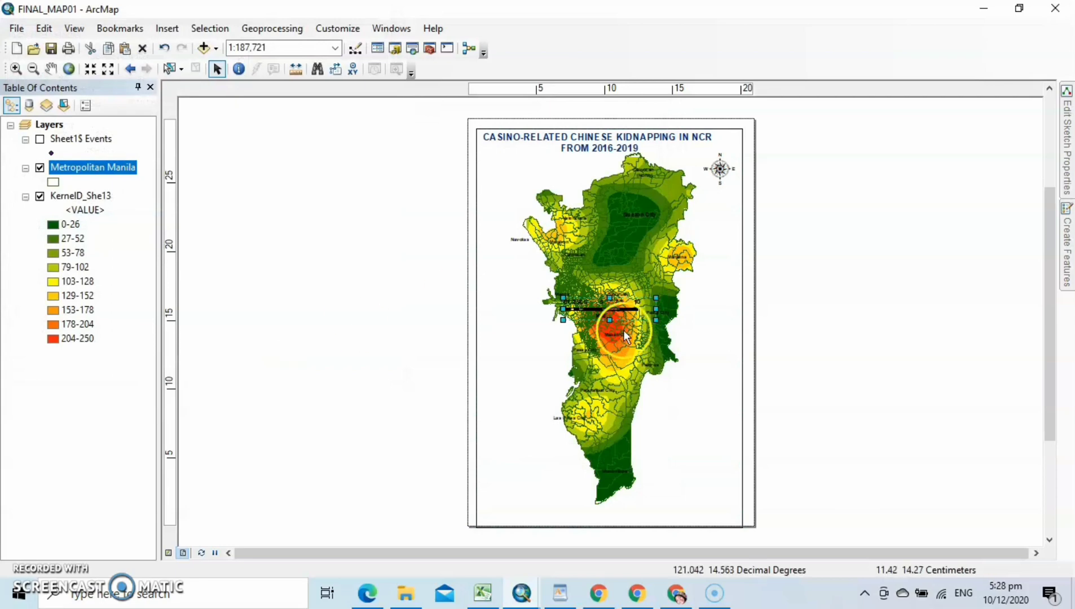
drag(599, 305, 526, 504)
Create a labelled graticule for the data frame with parallels and meridians every 30 seconds and a simple border
click(617, 520)
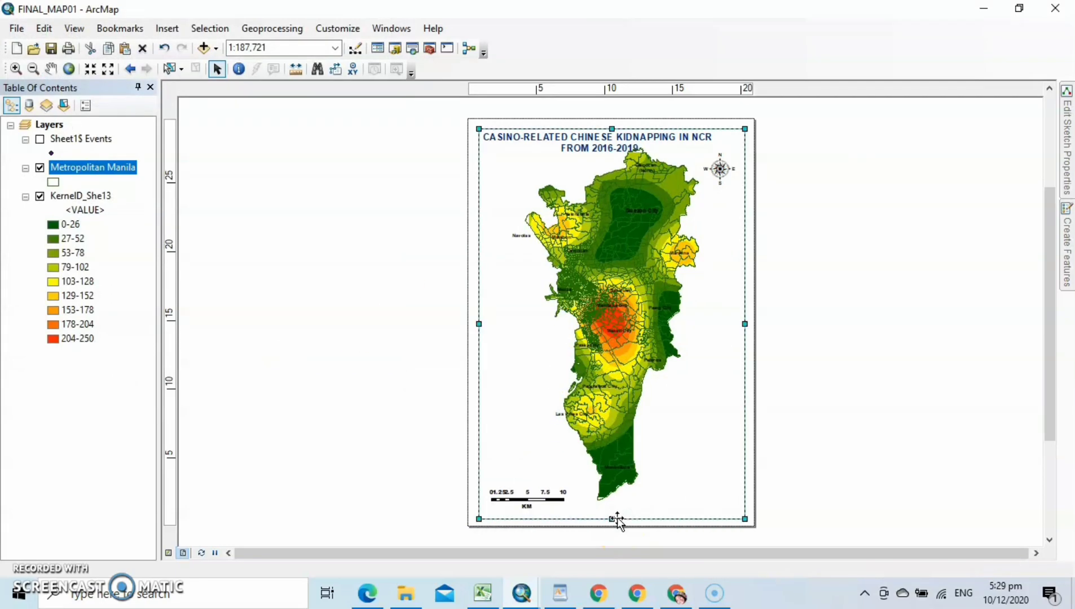
right_click(618, 520)
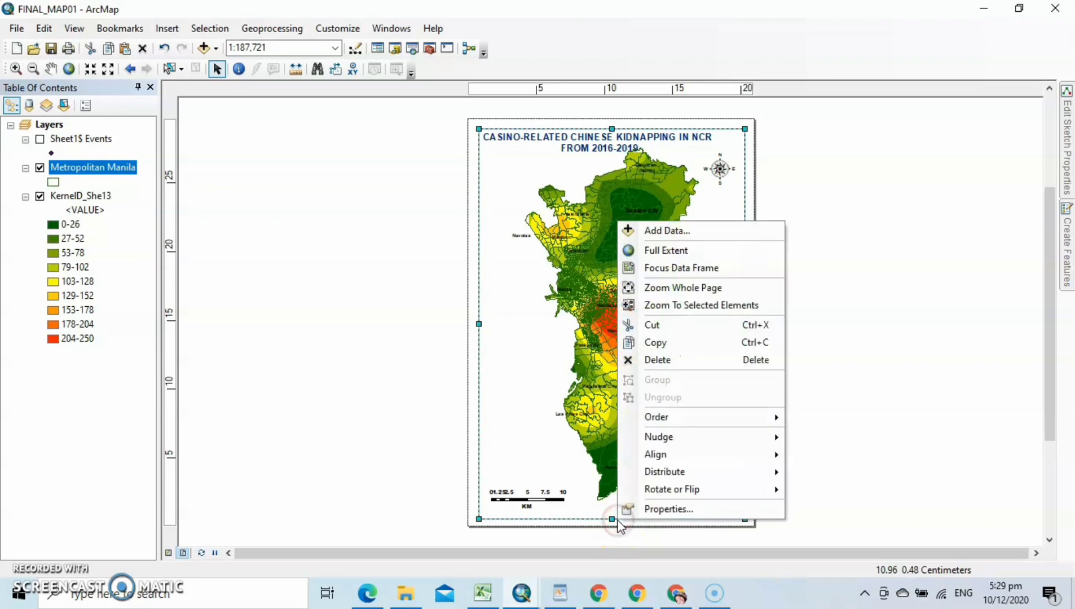
click(651, 515)
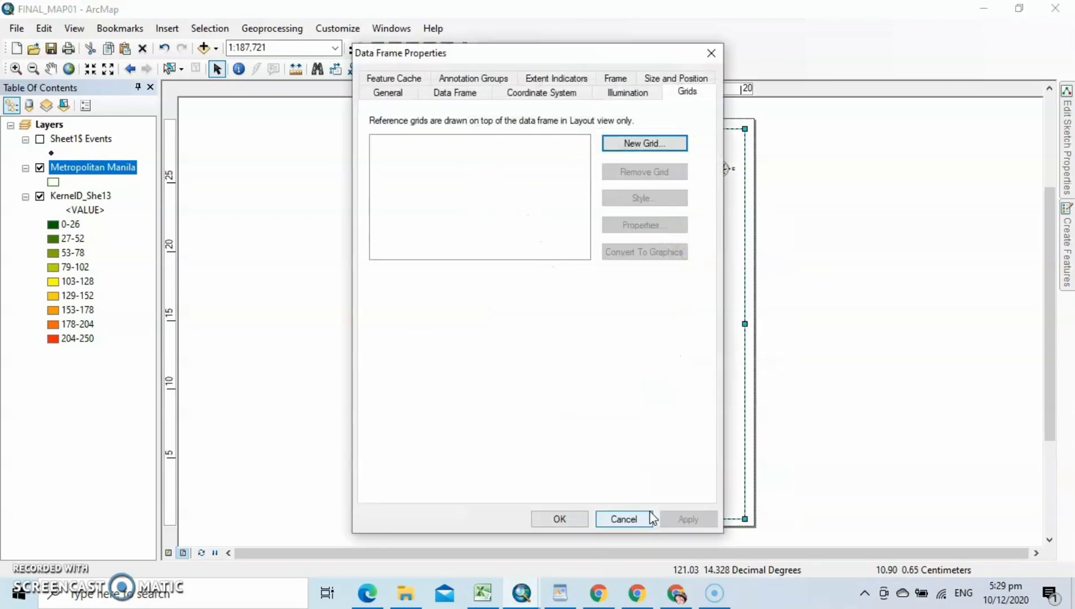
click(650, 148)
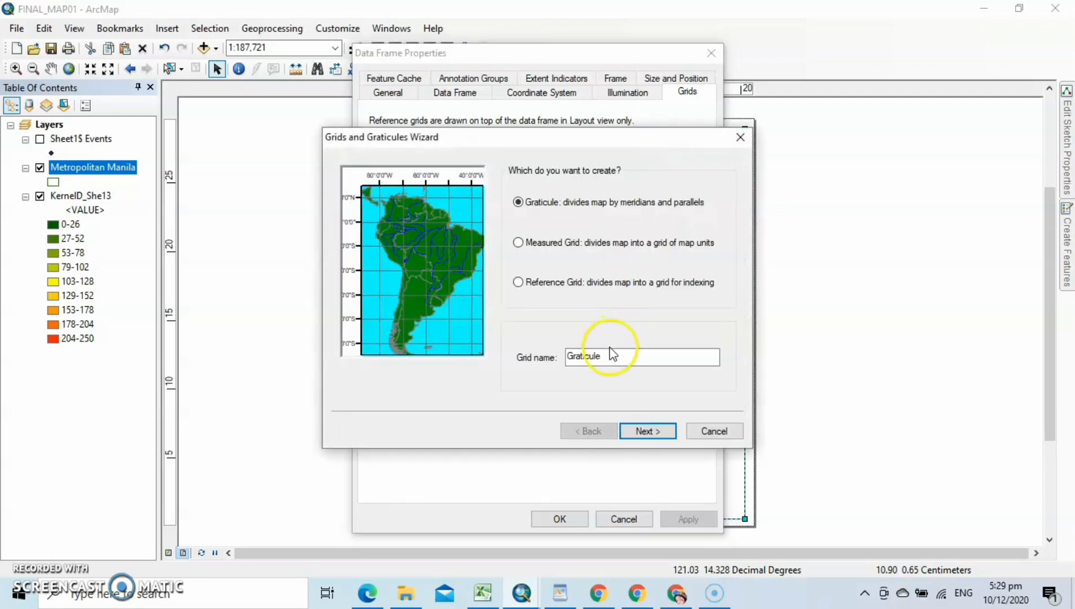
click(649, 433)
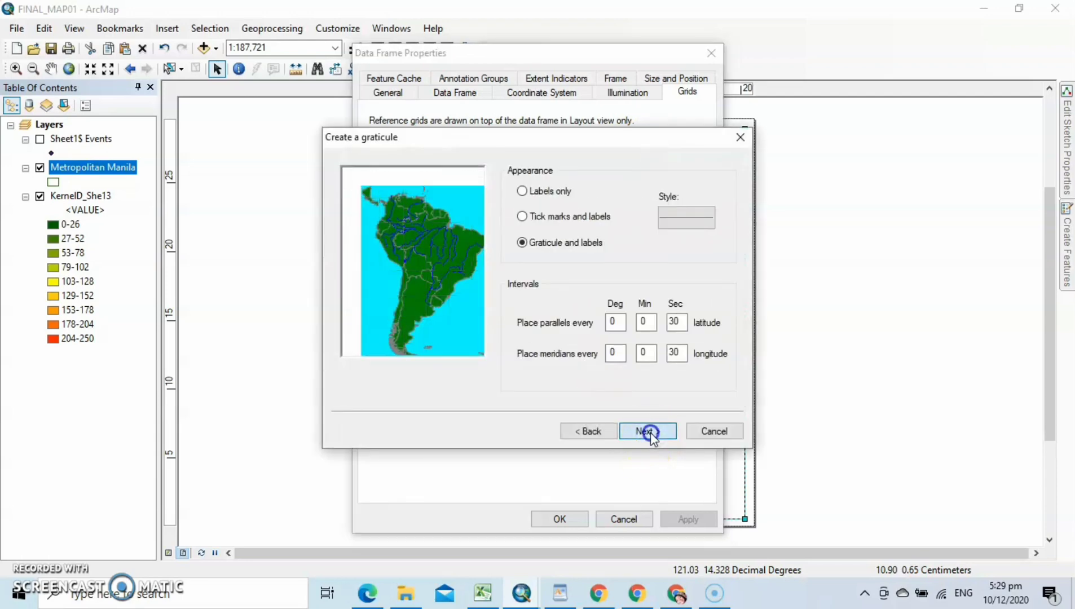
click(647, 431)
click(647, 432)
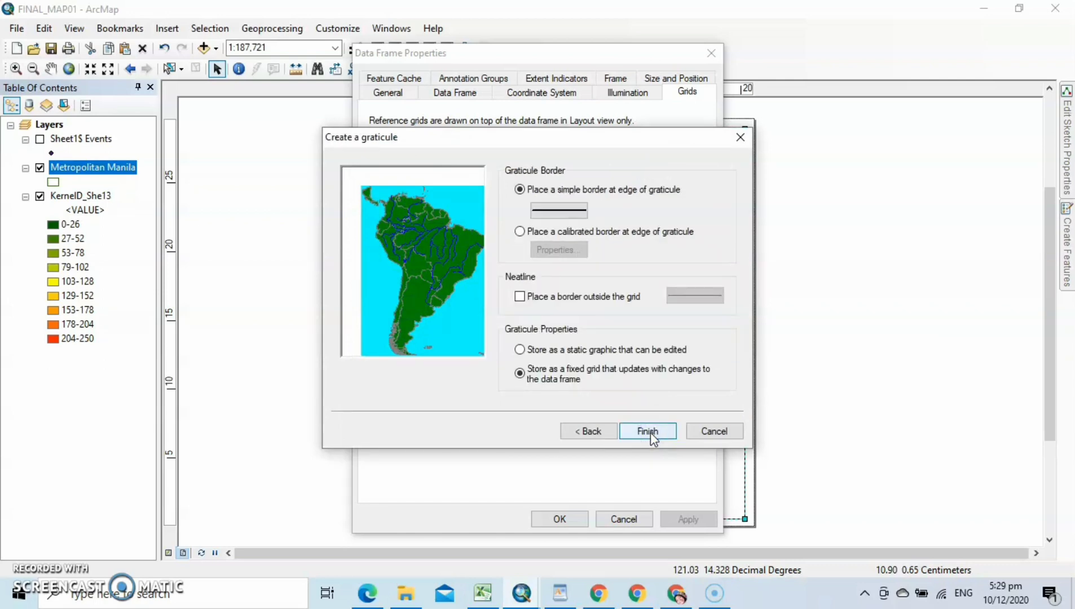
click(649, 432)
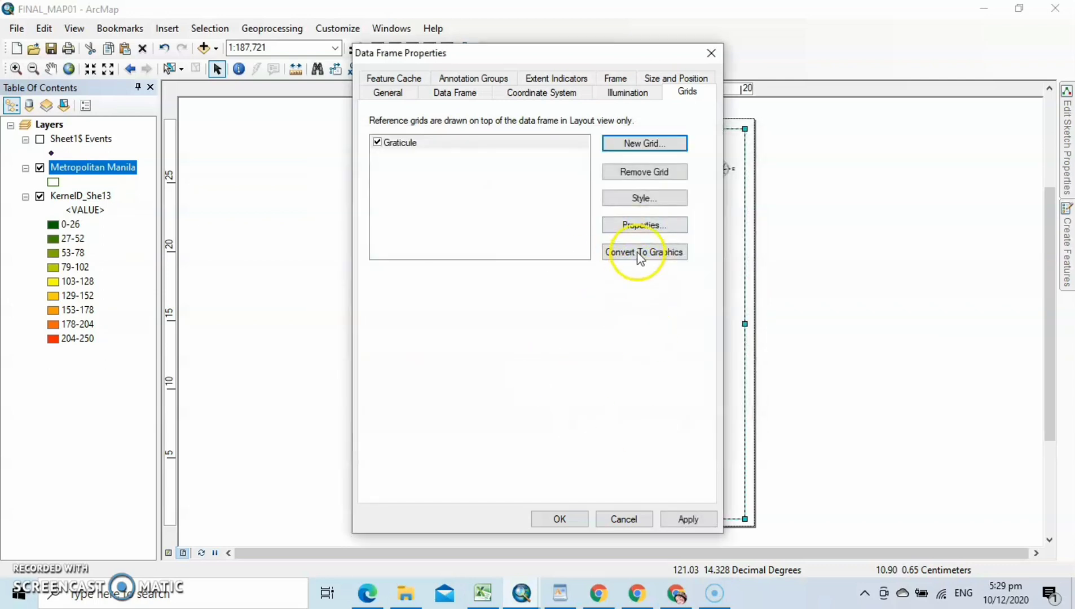
Format the graticule labels in bold Arial Black and make the left and right labels vertical
click(635, 223)
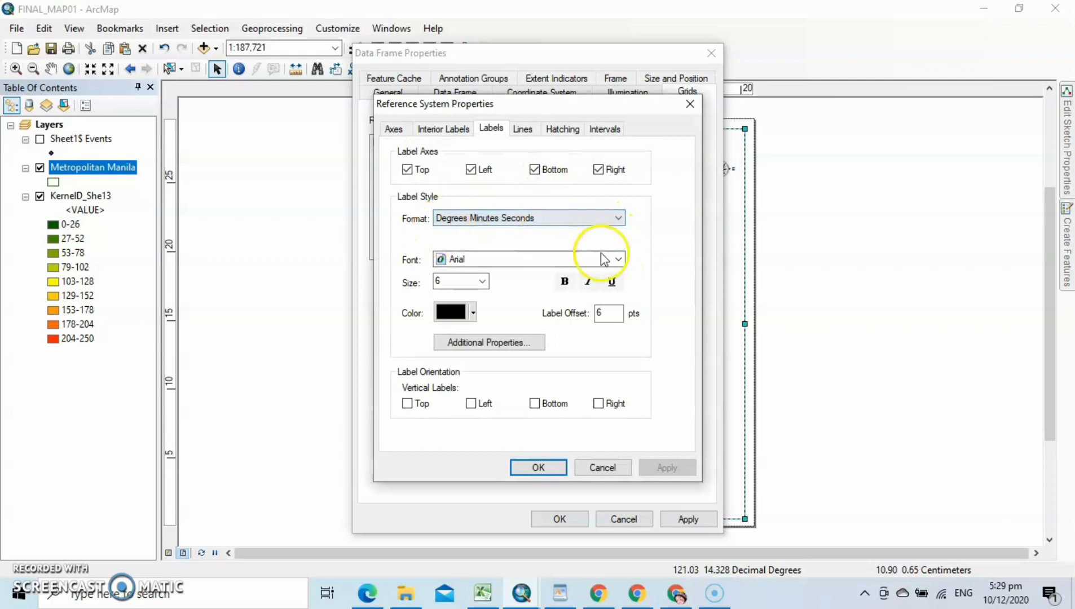
click(617, 258)
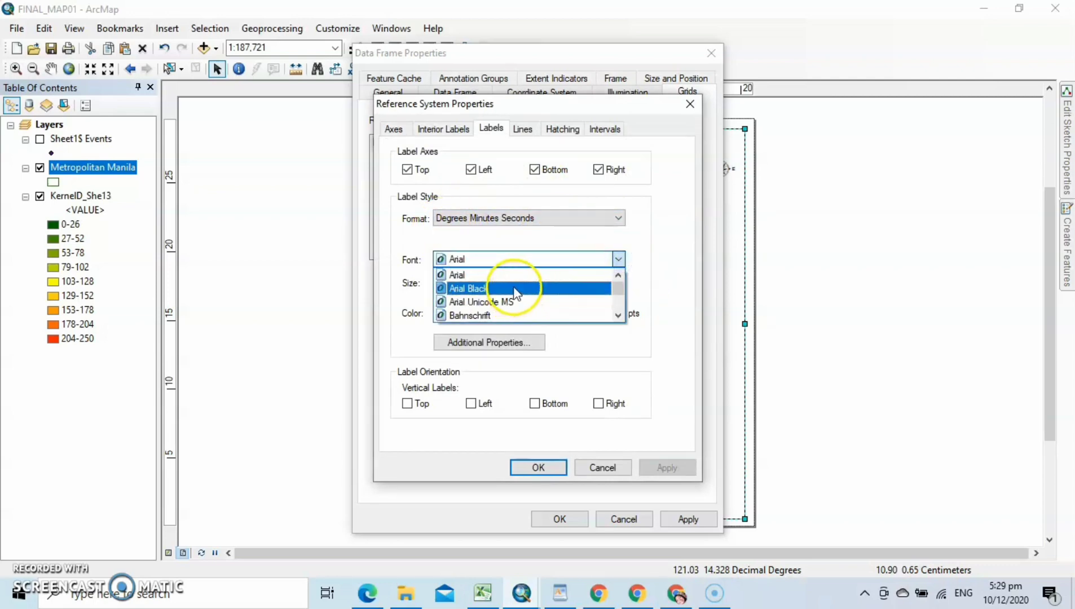
click(514, 289)
click(564, 281)
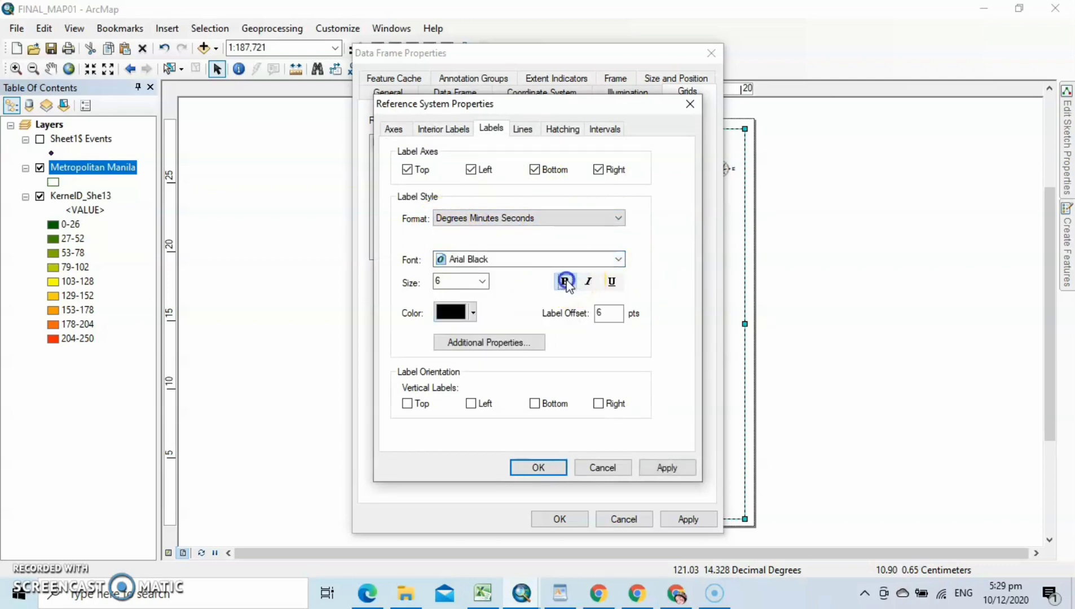
click(501, 337)
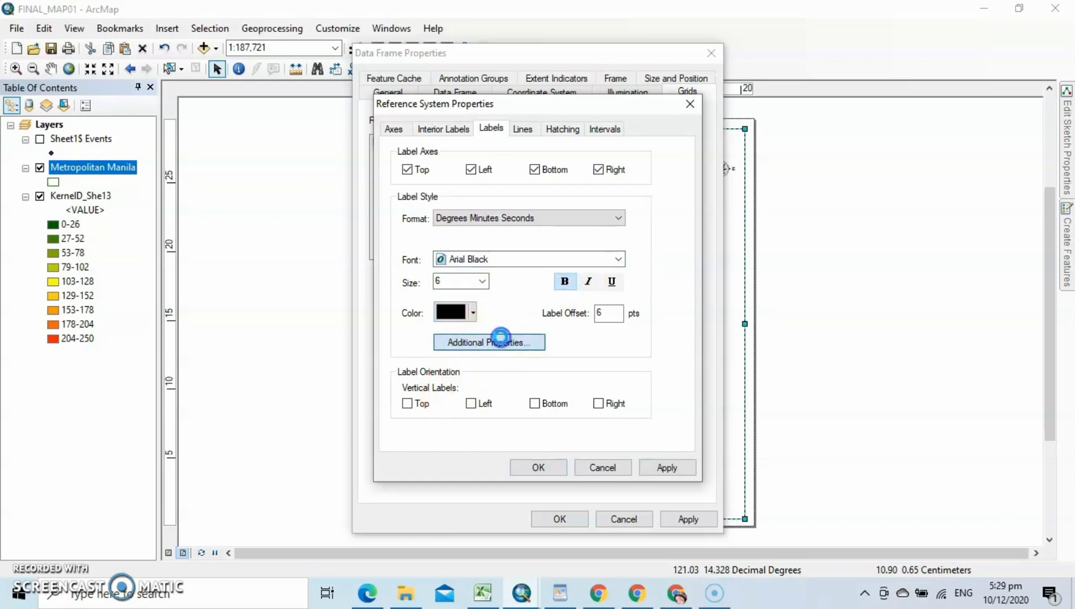
click(472, 409)
click(600, 404)
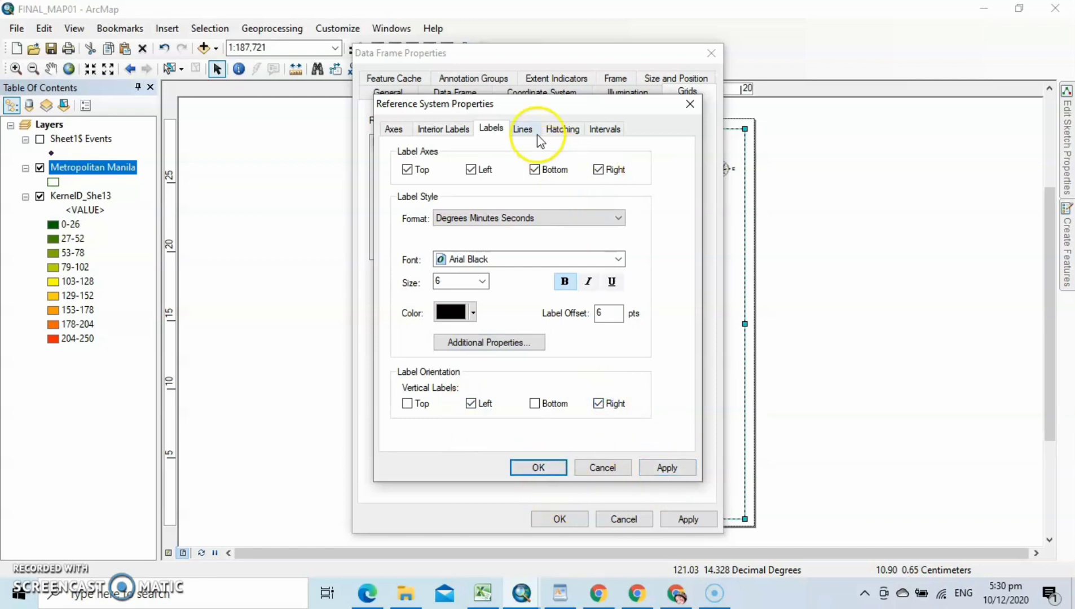
Set the graticule to show no lines or ticks and apply its reference system properties
click(523, 129)
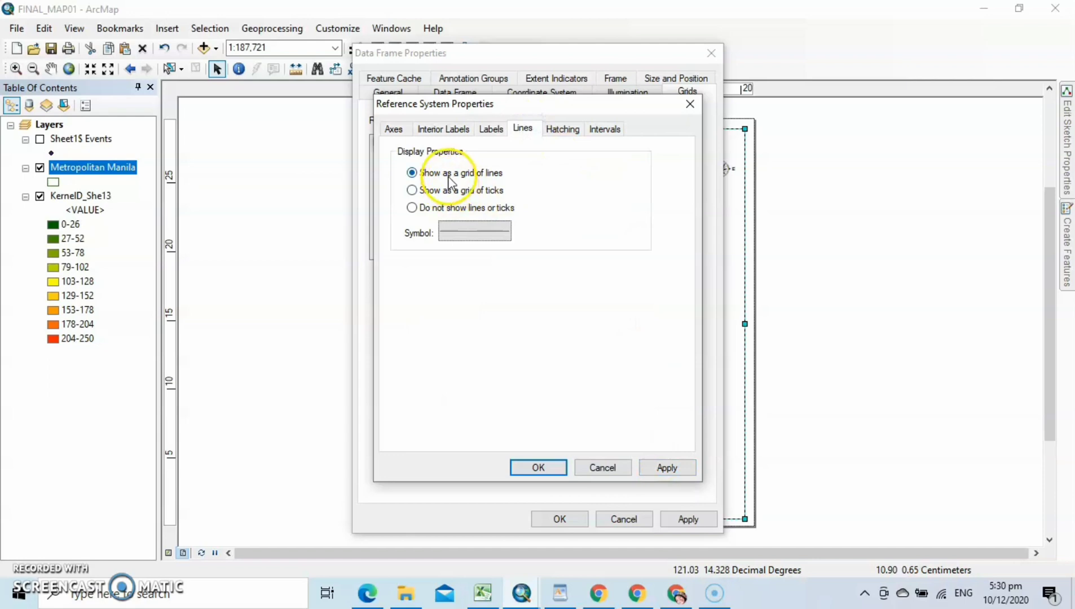
click(411, 208)
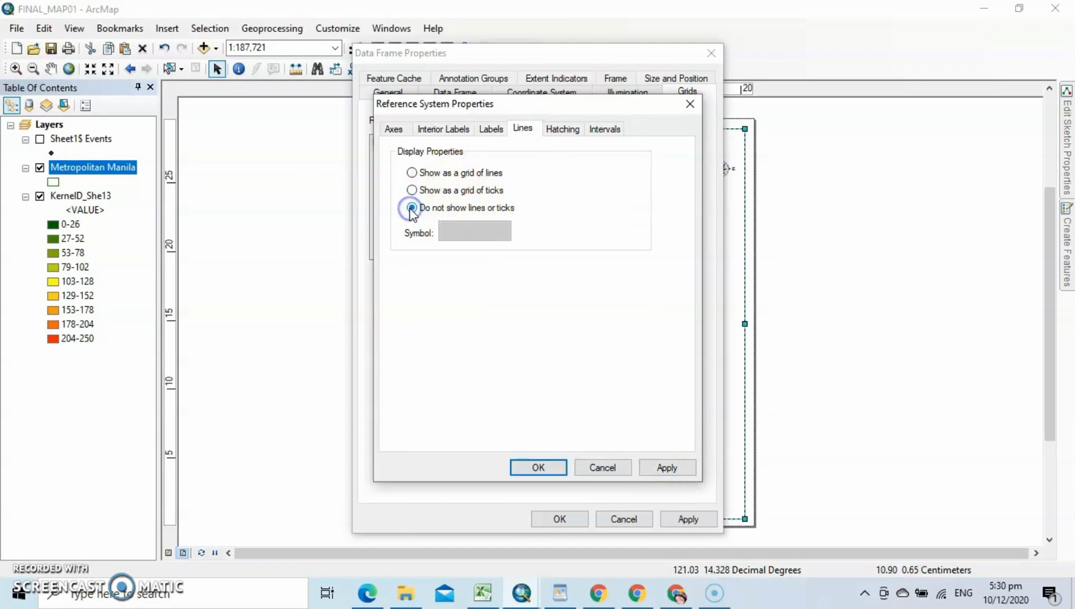
click(662, 465)
click(535, 467)
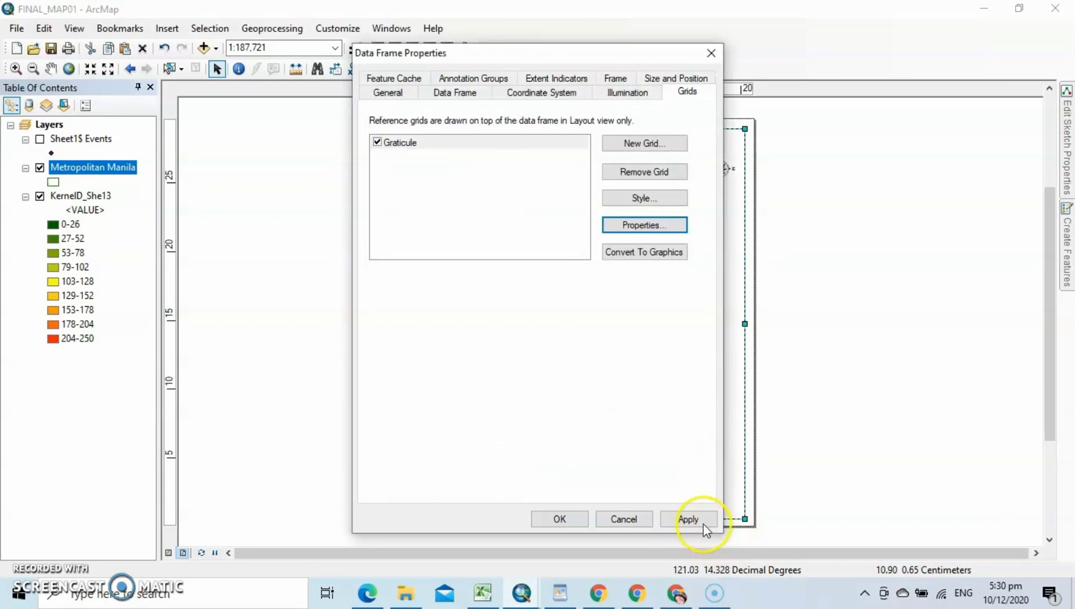
Apply the graticule settings to the data frame, close its properties and deselect the frame
click(690, 519)
click(566, 522)
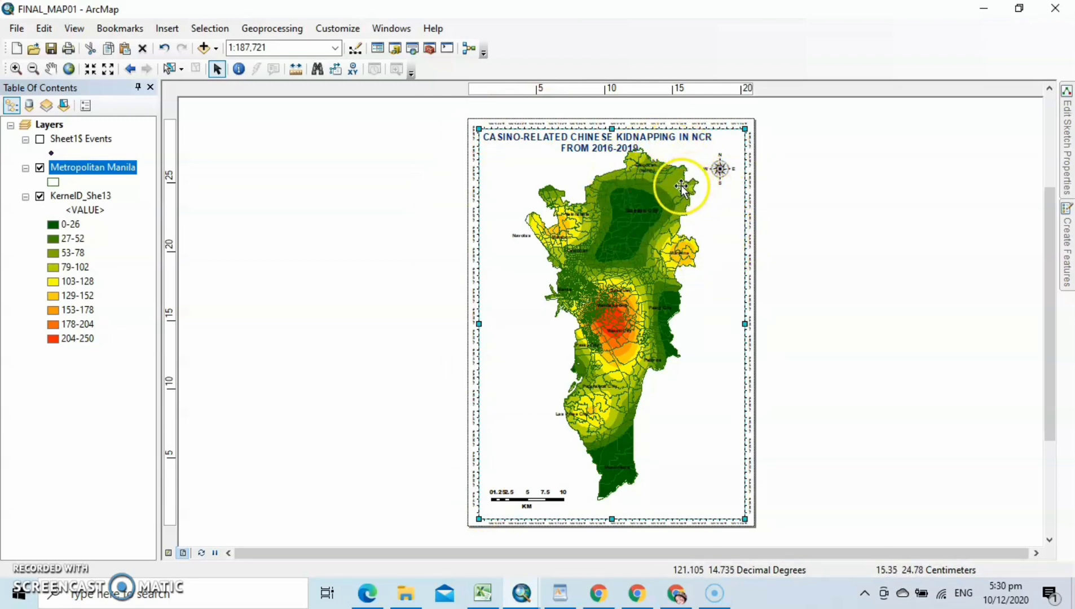
click(755, 129)
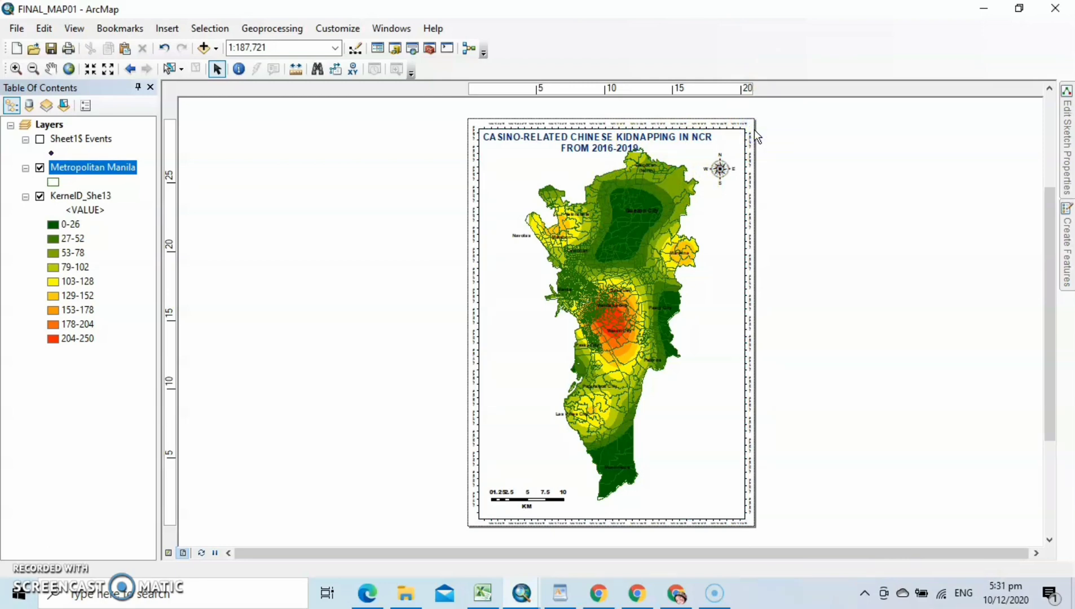
Insert a neatline around all layout elements with a Double, Graded border and a Linear Gradient background
click(169, 28)
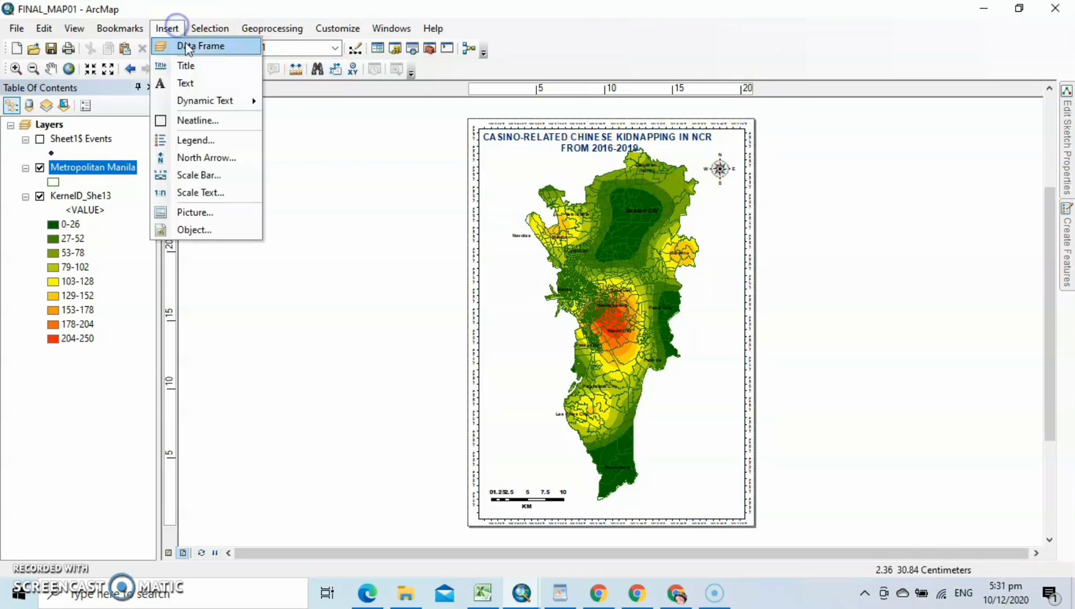
click(207, 116)
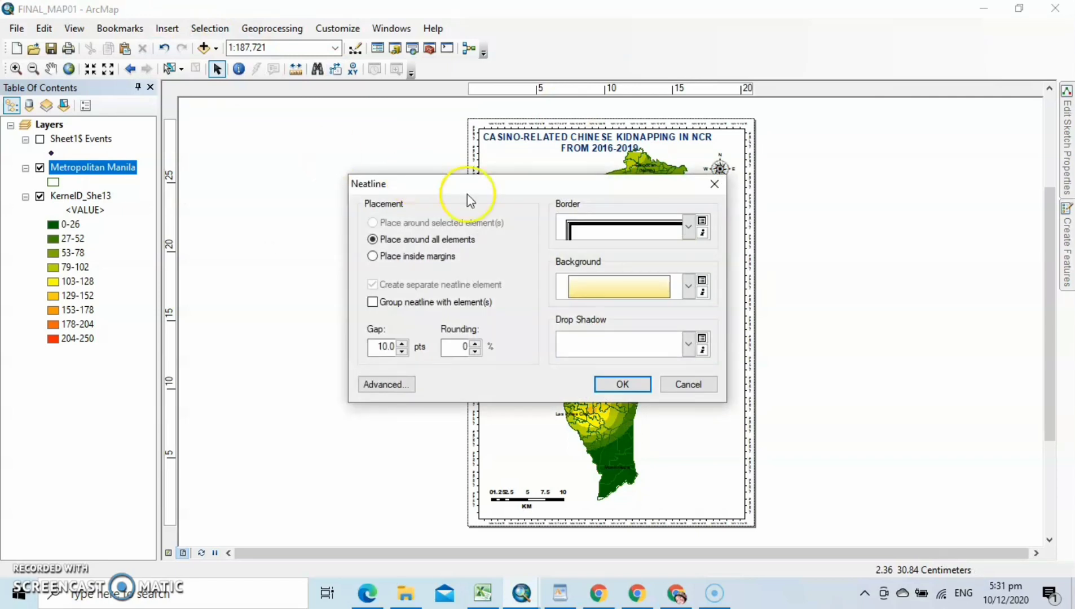
click(688, 228)
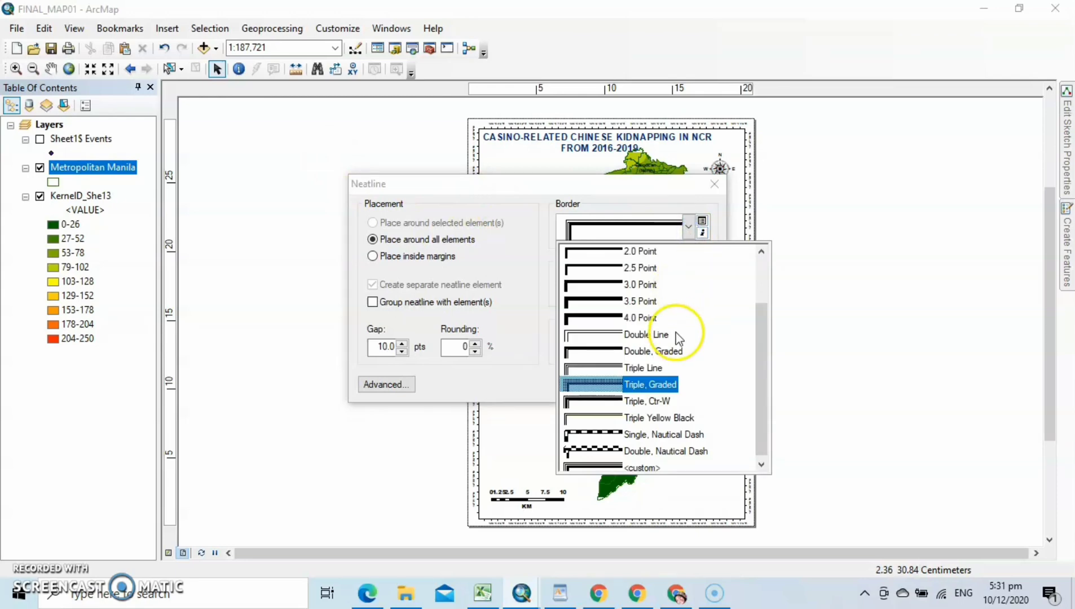
click(761, 418)
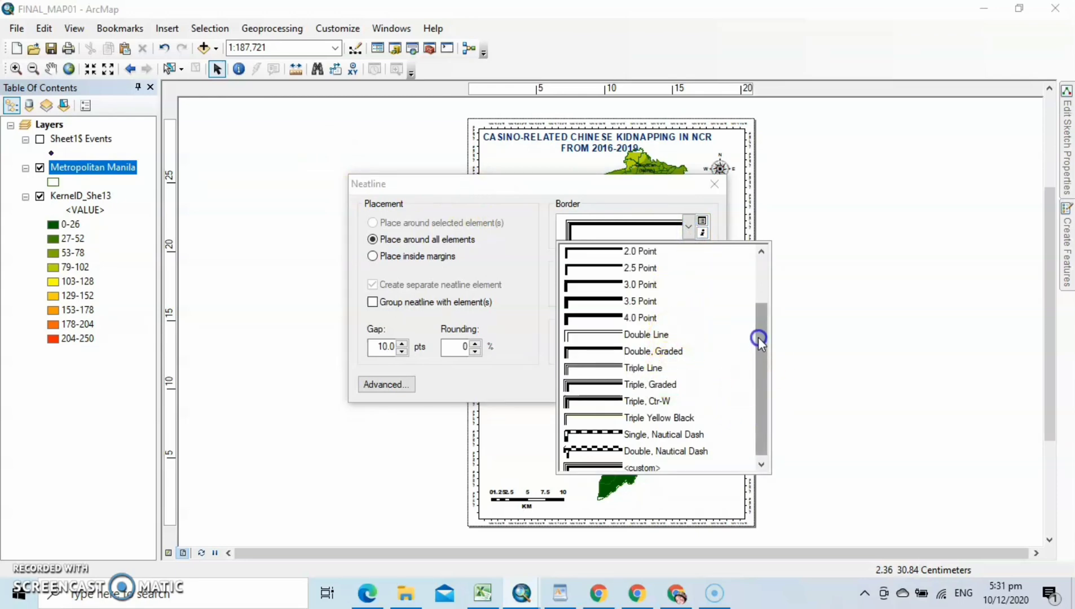
mouse_move(757, 339)
mouse_down()
mouse_move(758, 277)
mouse_move(763, 355)
mouse_up()
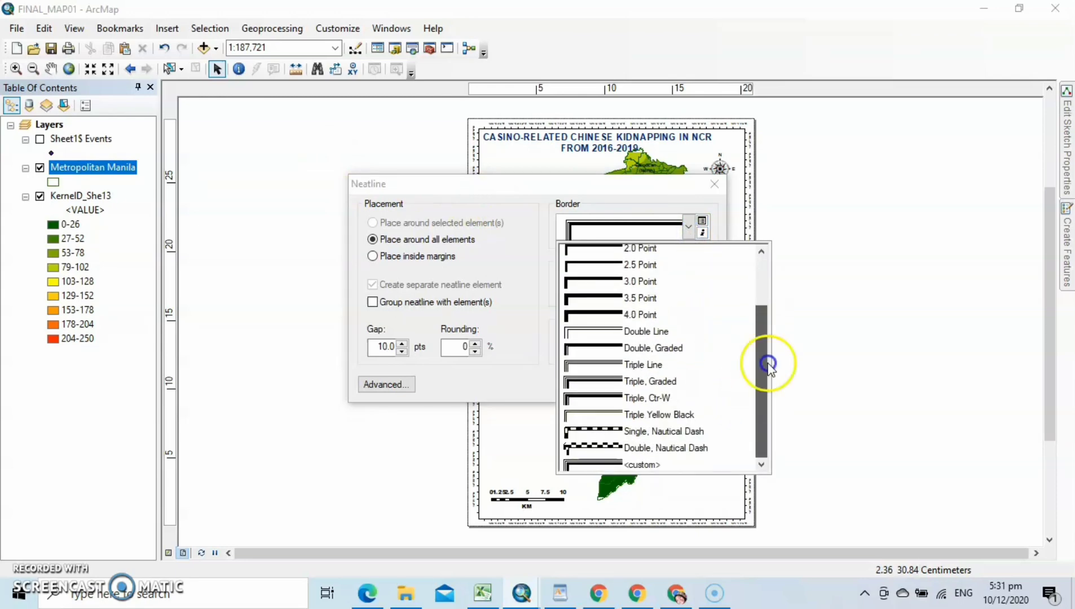
click(575, 348)
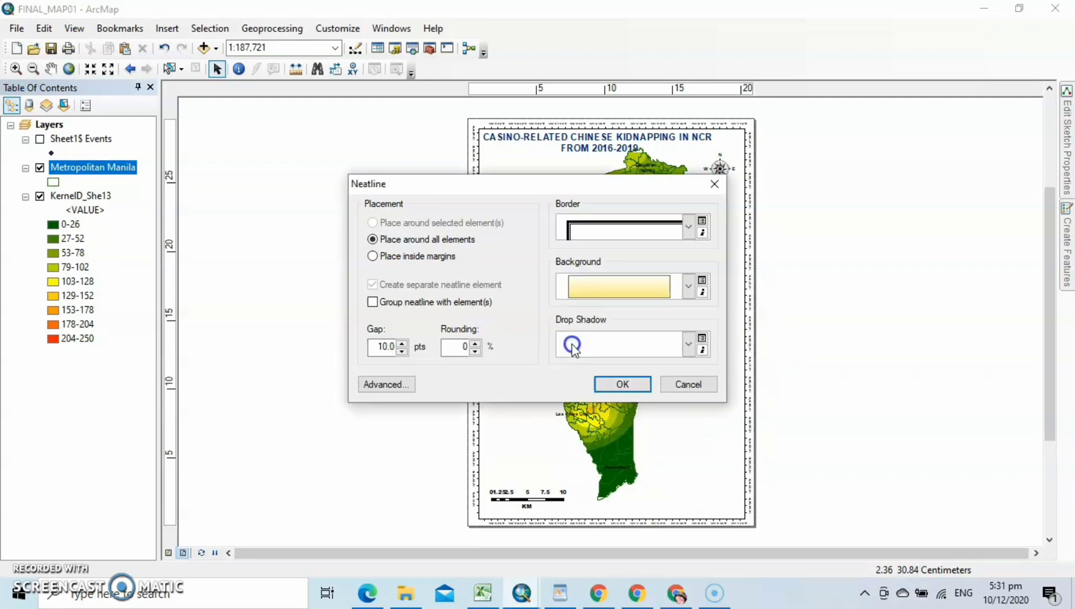
click(688, 286)
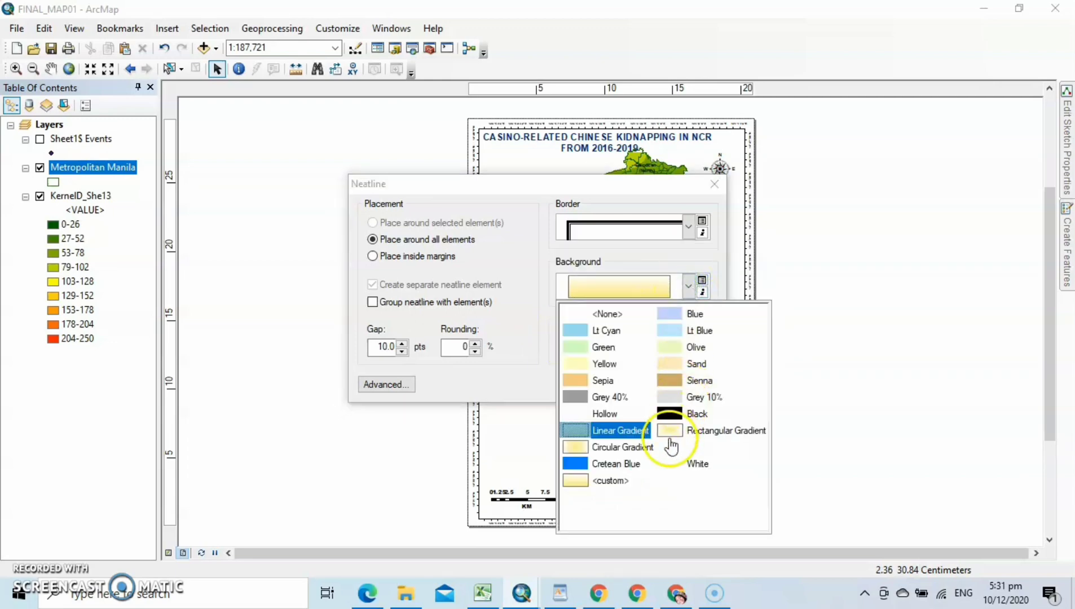
click(587, 431)
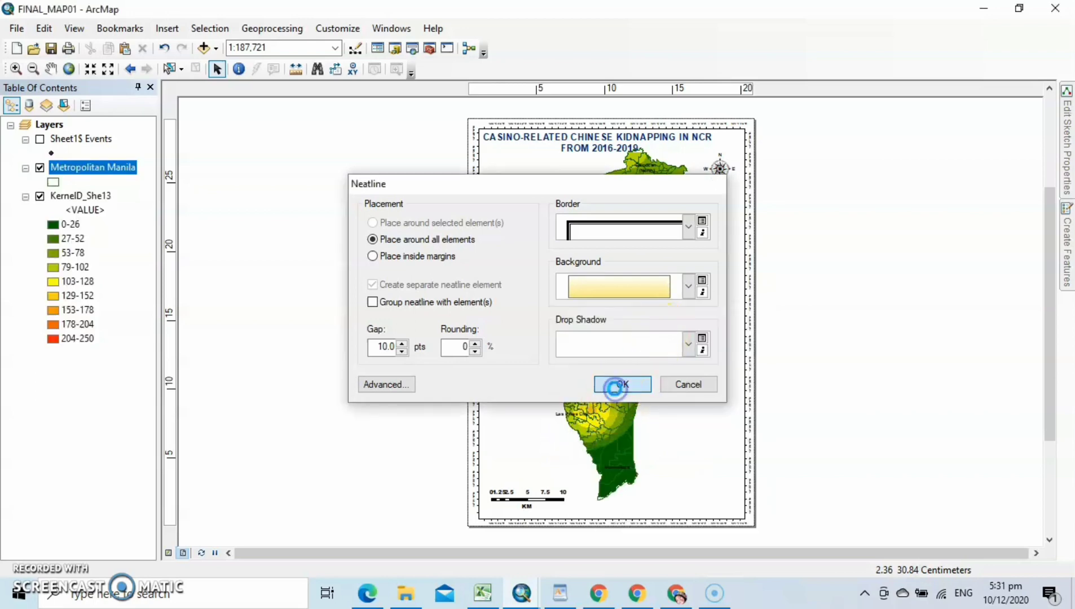
click(616, 389)
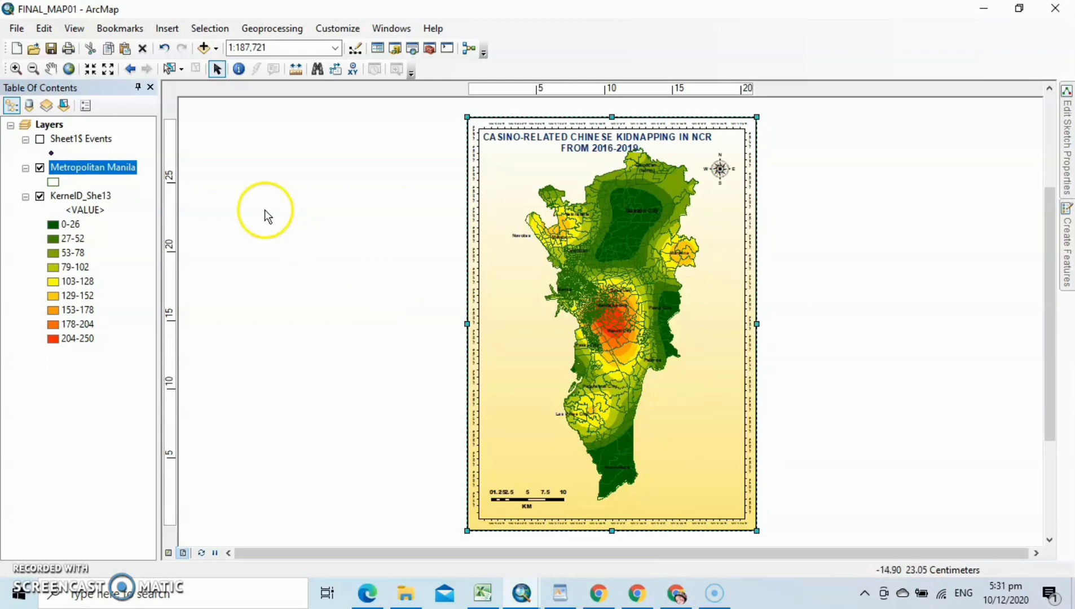
Start a one-column legend that includes the Metropolitan Manila and KernelD_She13 layers
click(167, 28)
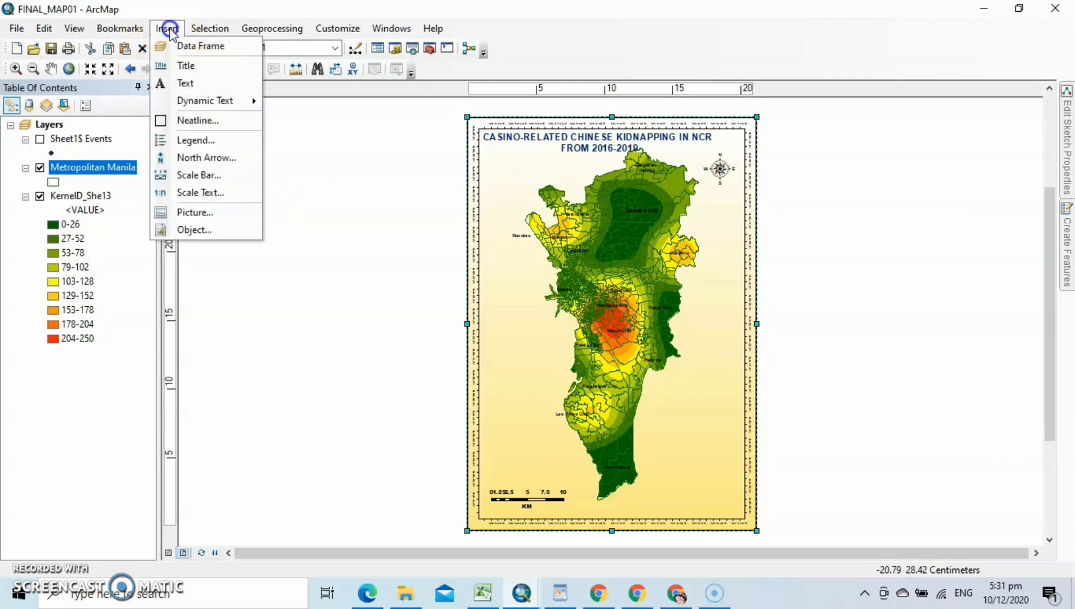
click(198, 141)
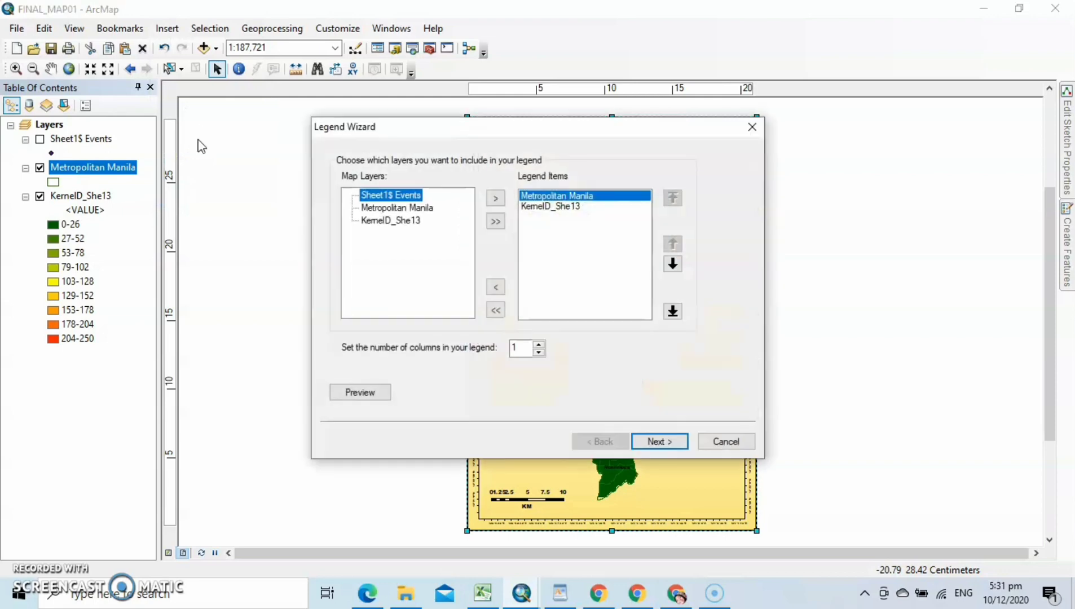
click(383, 208)
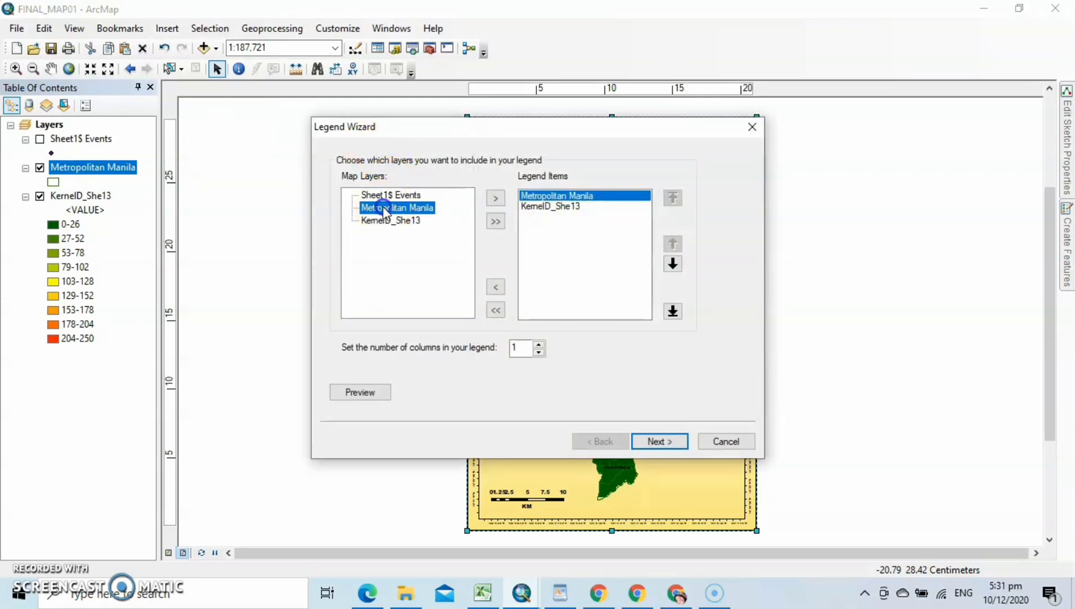
click(385, 221)
click(386, 209)
click(663, 441)
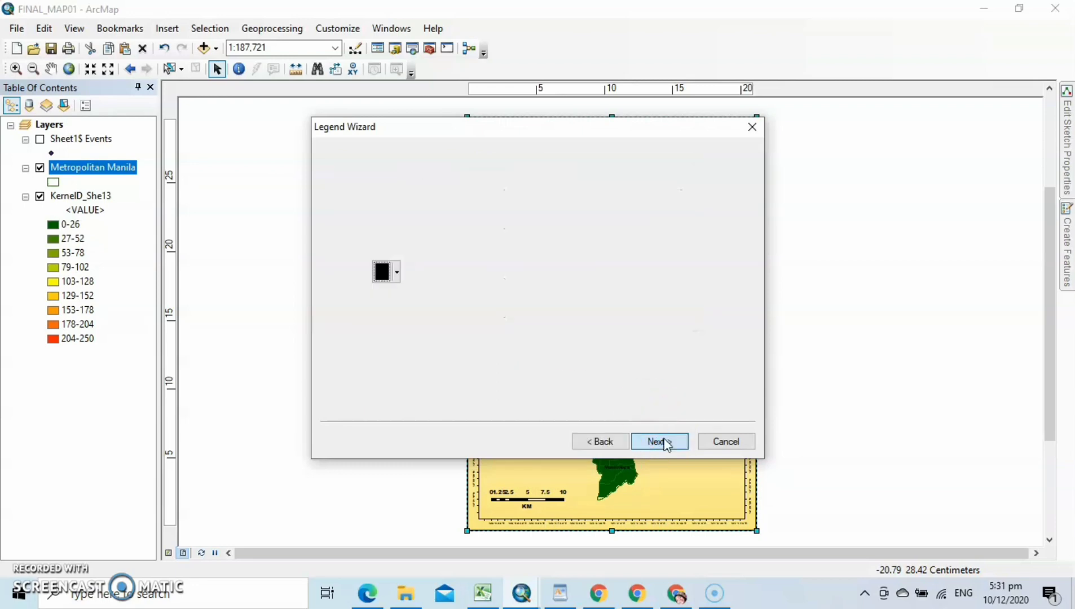
click(664, 442)
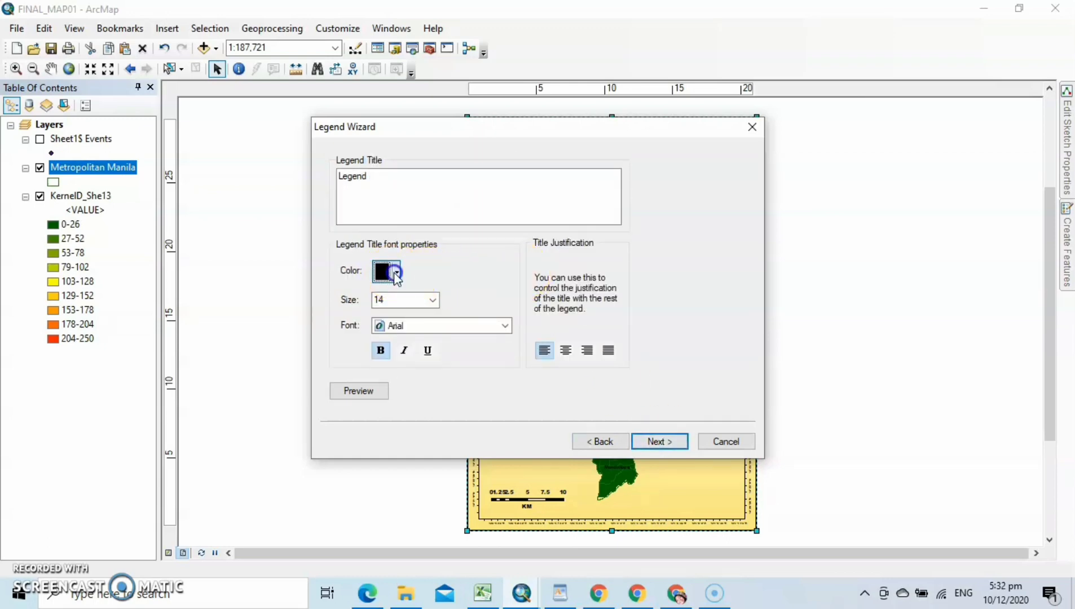
Title the legend NATIONAL CAPITAL REGION and set the title font to Arial Black
click(389, 273)
click(470, 244)
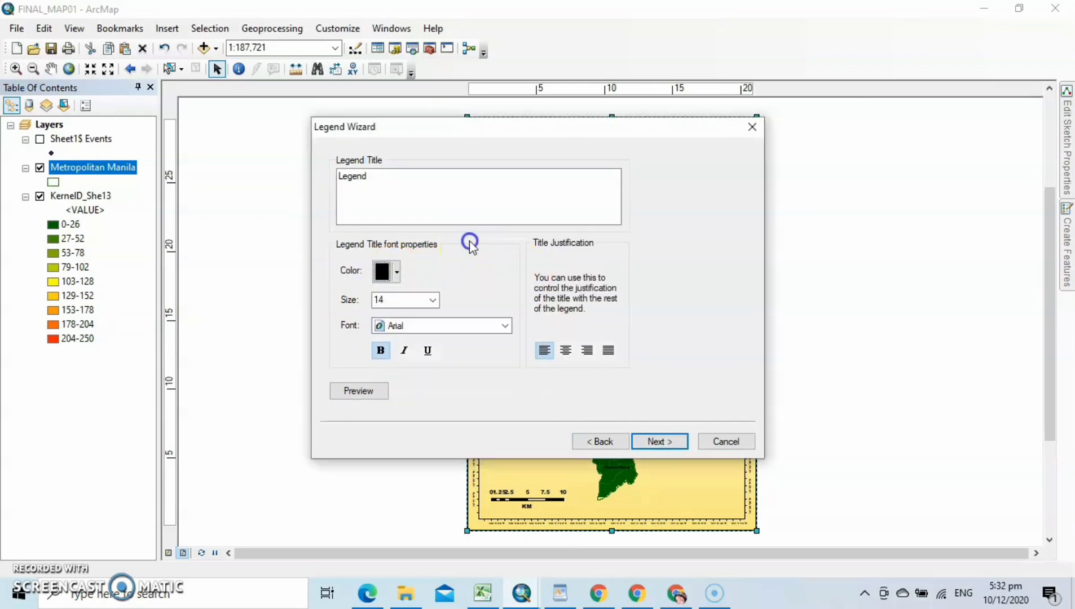
click(434, 301)
click(456, 283)
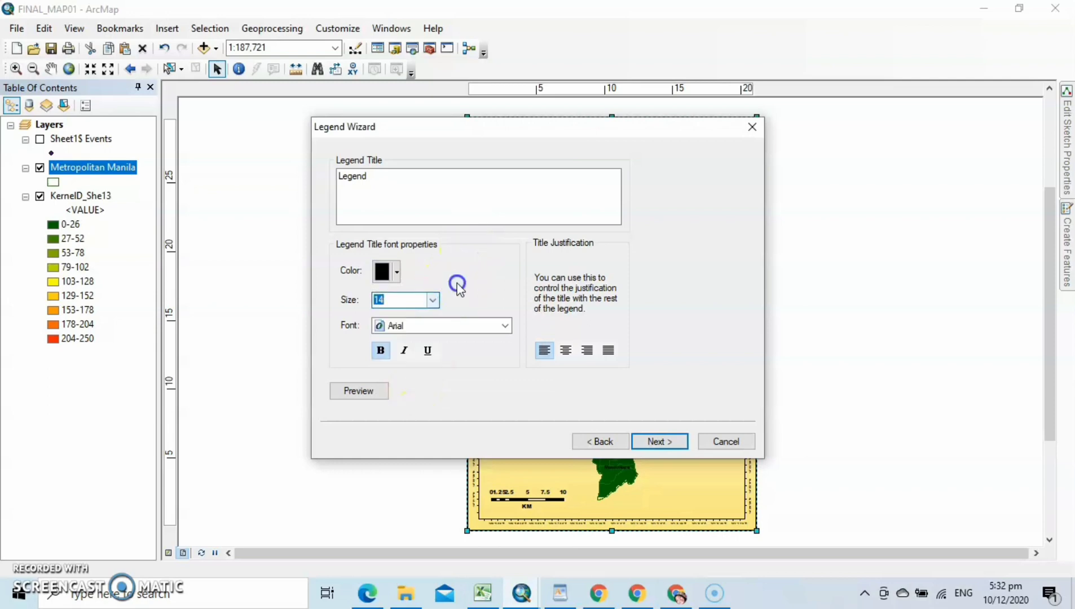
click(502, 328)
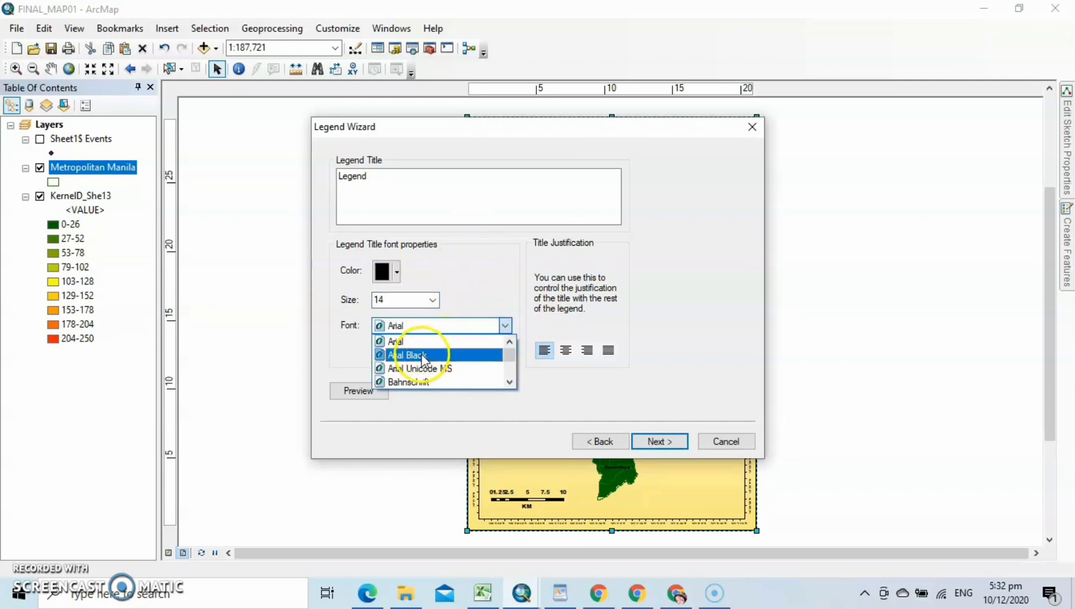
click(426, 357)
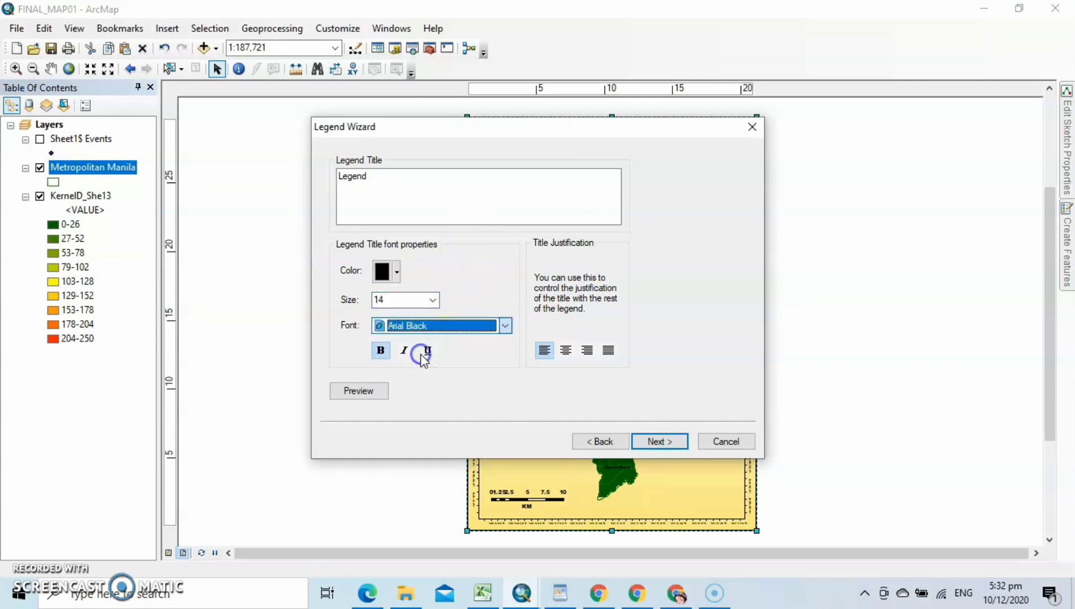
click(659, 442)
click(617, 441)
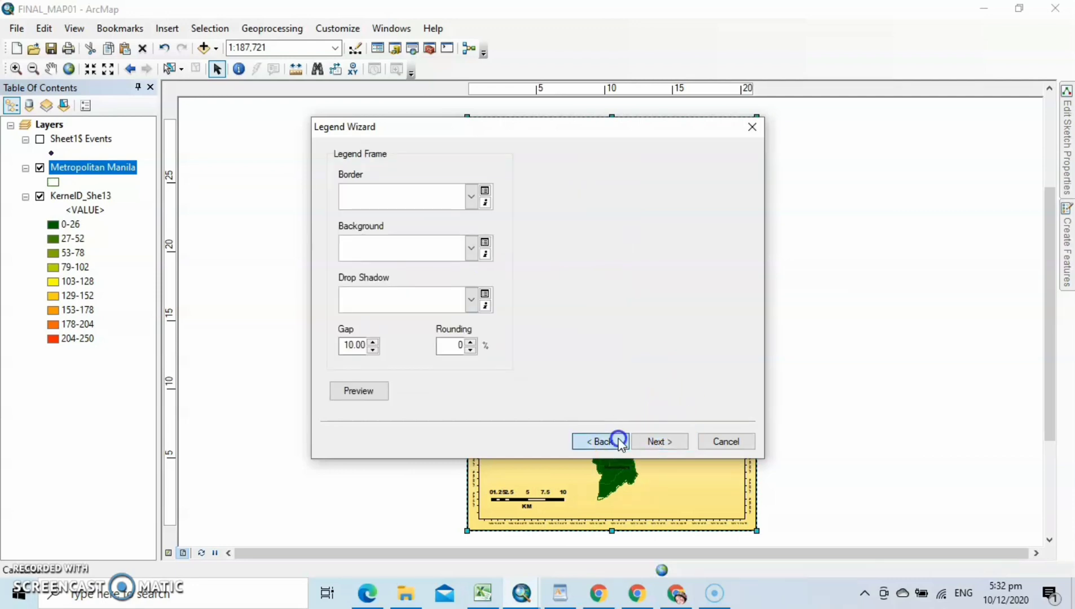
click(423, 172)
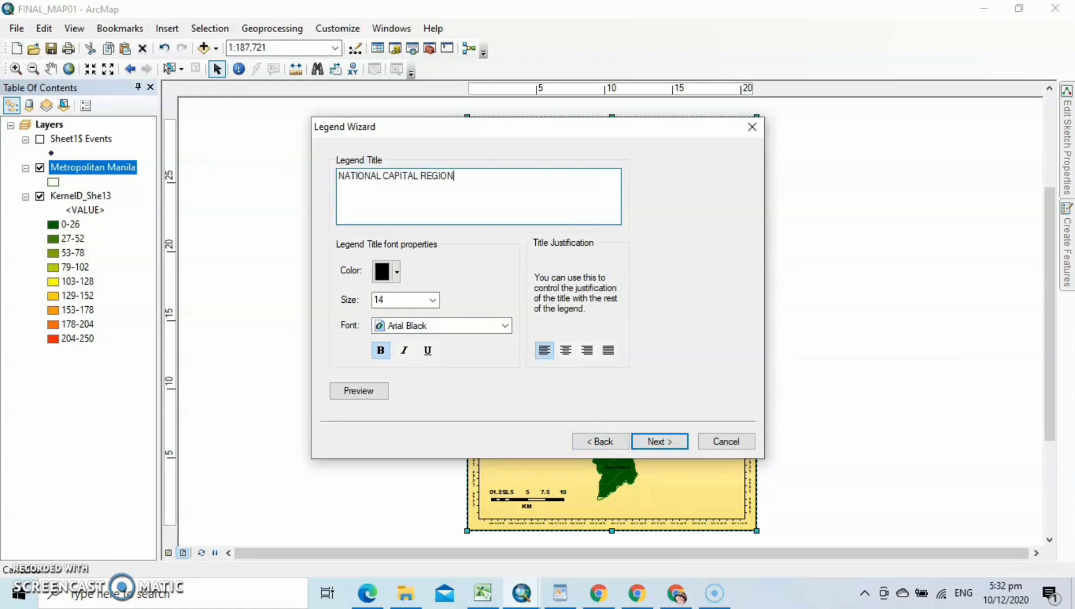
click(670, 441)
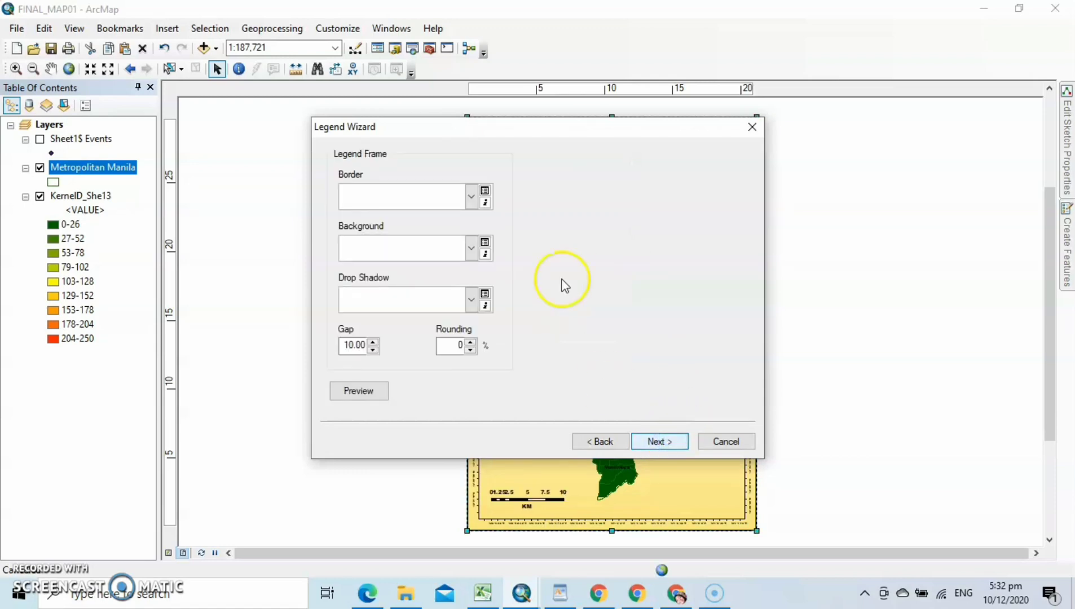
Finish the legend without a frame border or background, keeping the default patch sizes and spacing
click(471, 202)
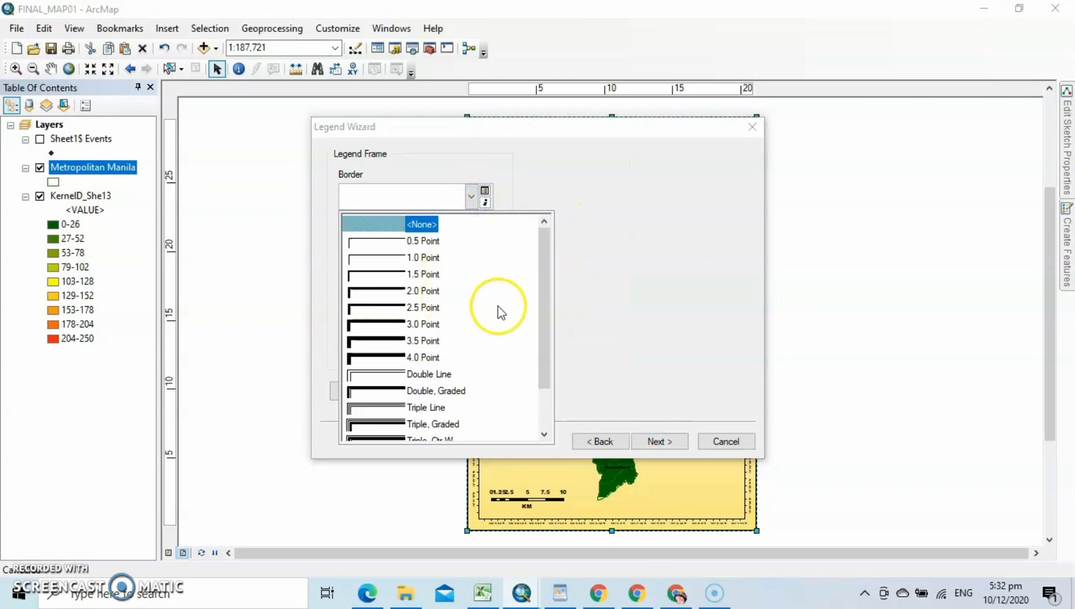
scroll(542, 409, down, 1)
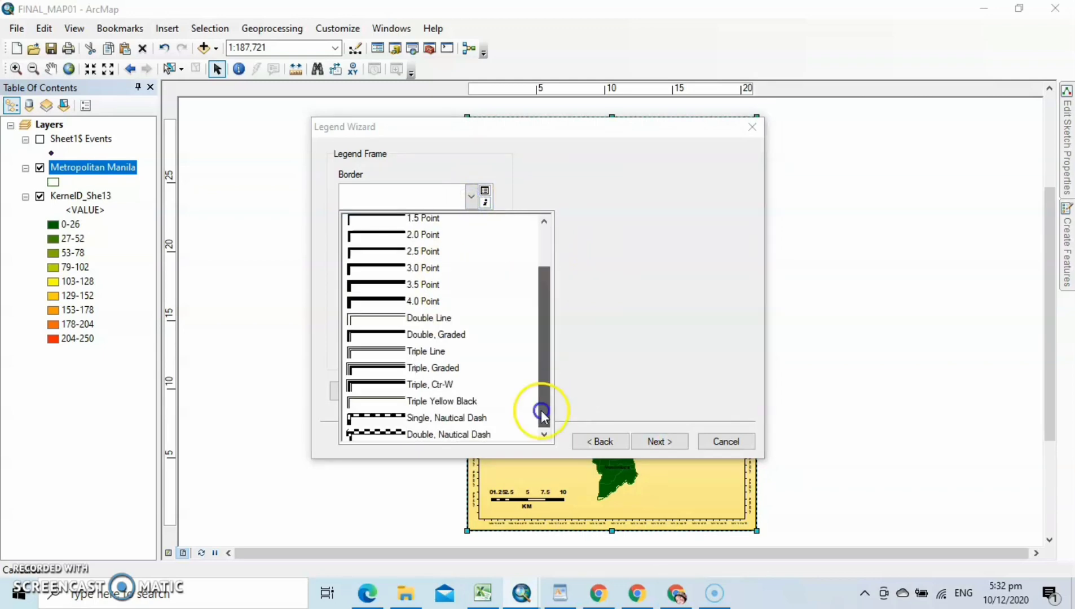
click(593, 328)
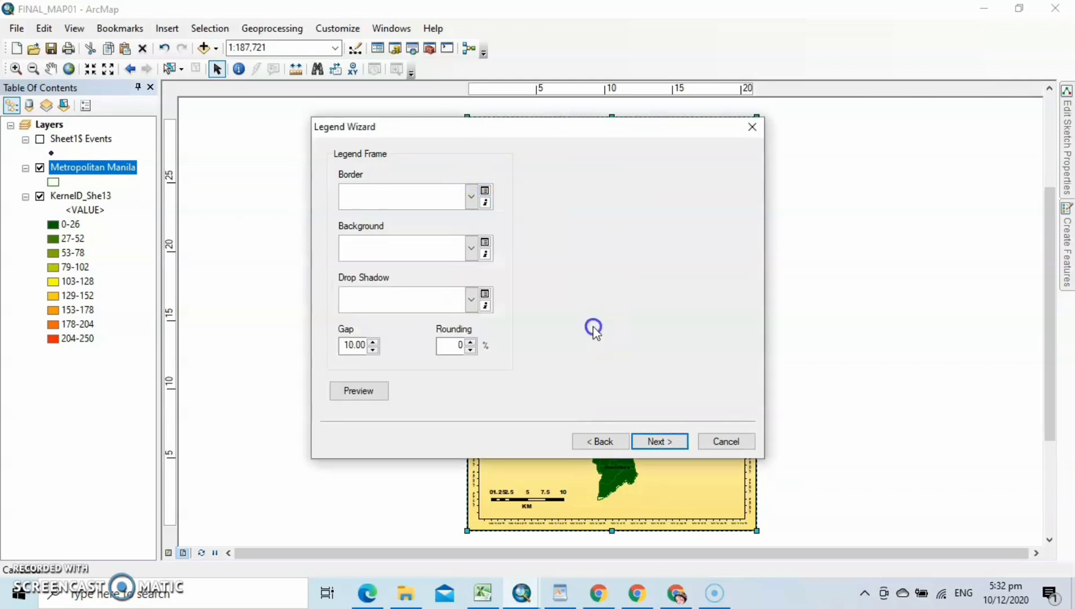
click(472, 251)
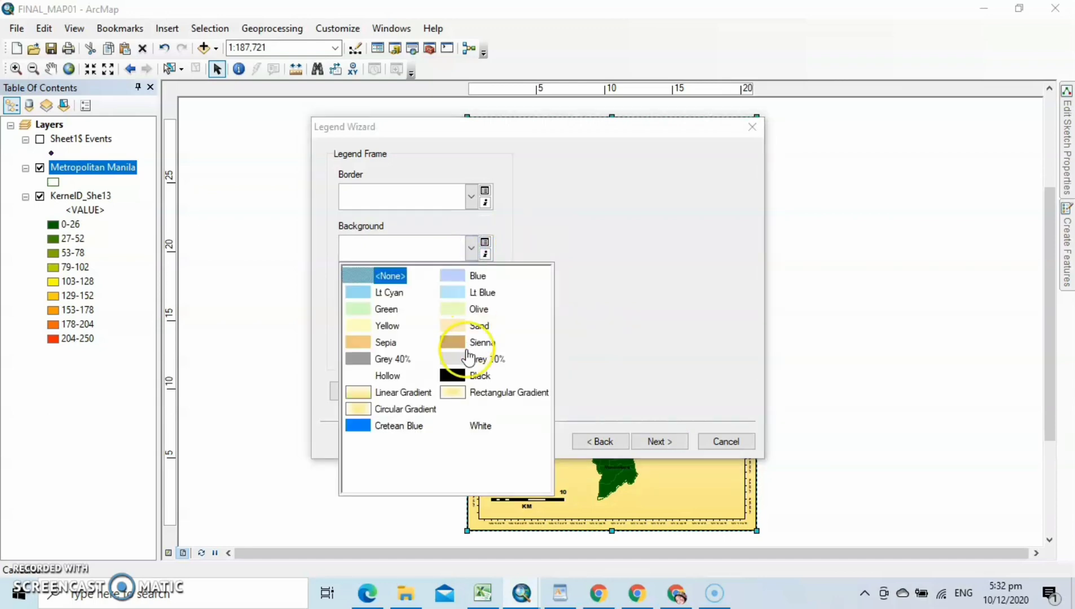
click(607, 283)
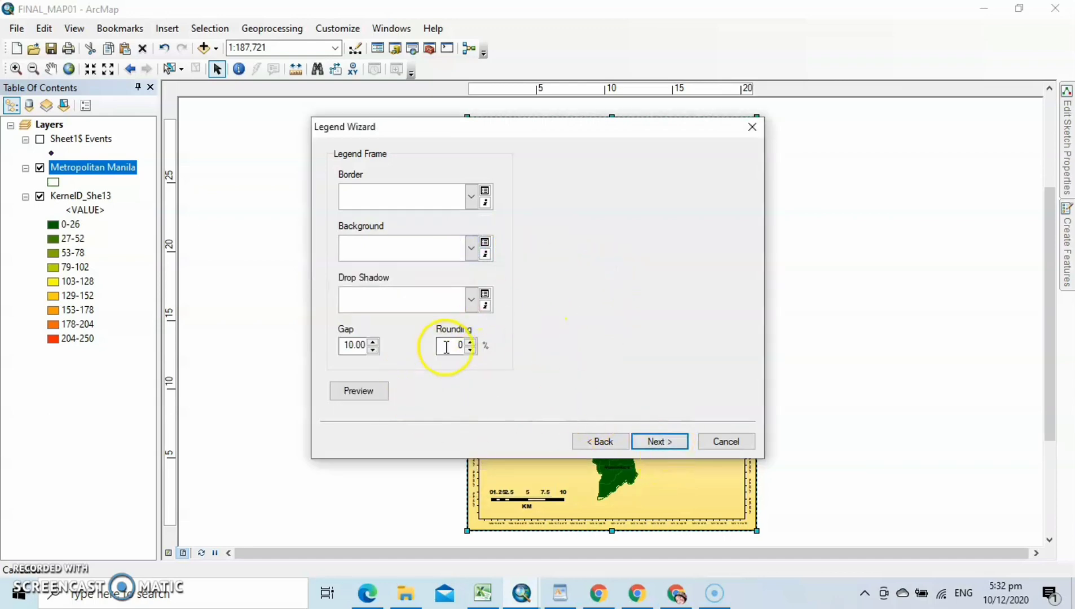
click(659, 443)
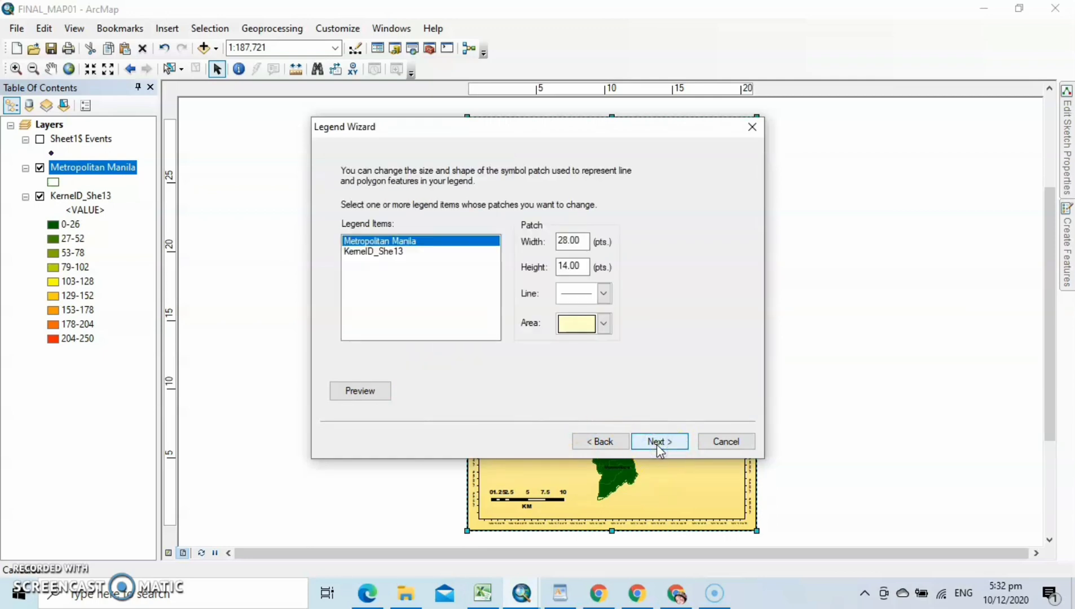
click(658, 442)
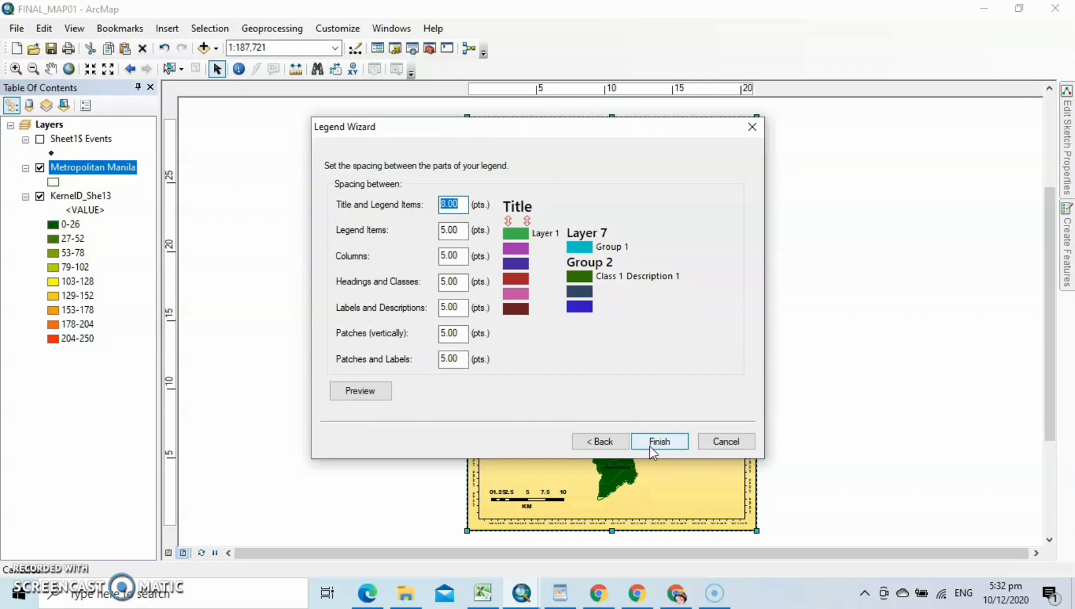
click(654, 444)
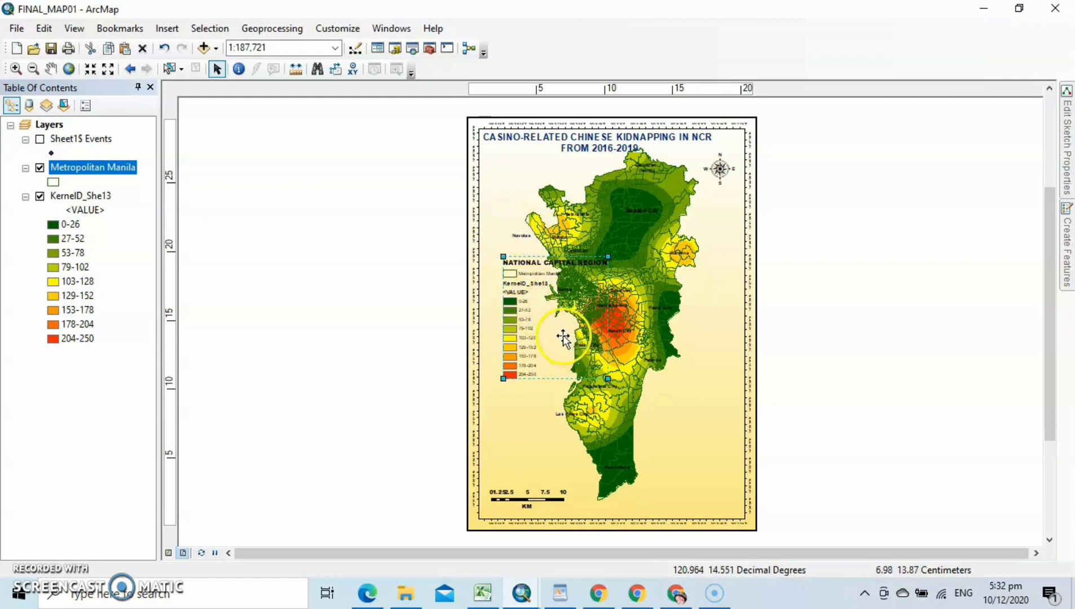
Shrink the legend and place it in the map page's lower-right corner, inside the graticule border
drag(565, 339, 703, 470)
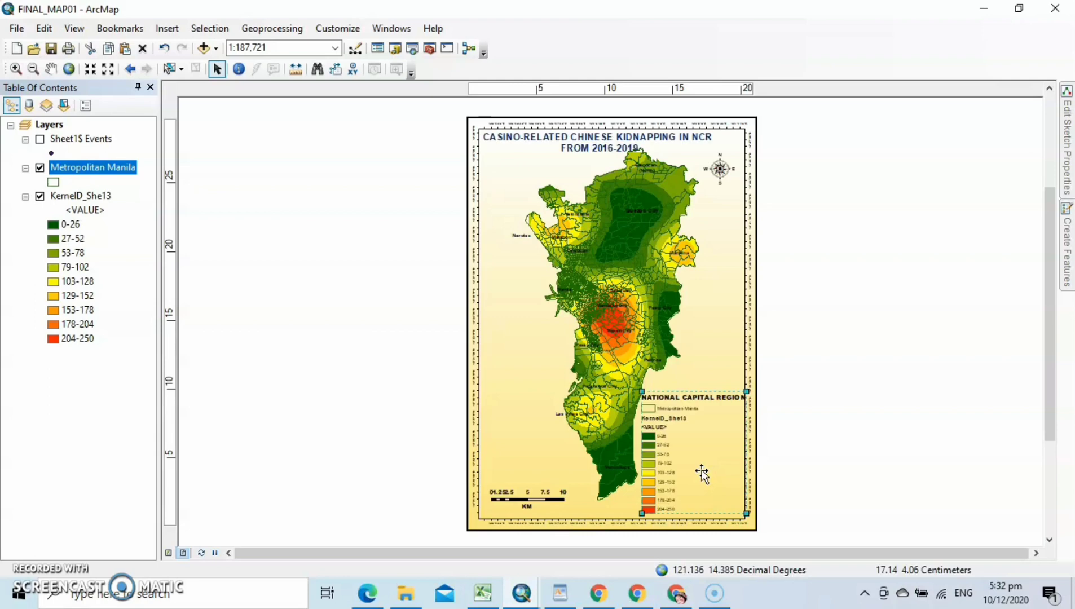
drag(746, 513, 724, 493)
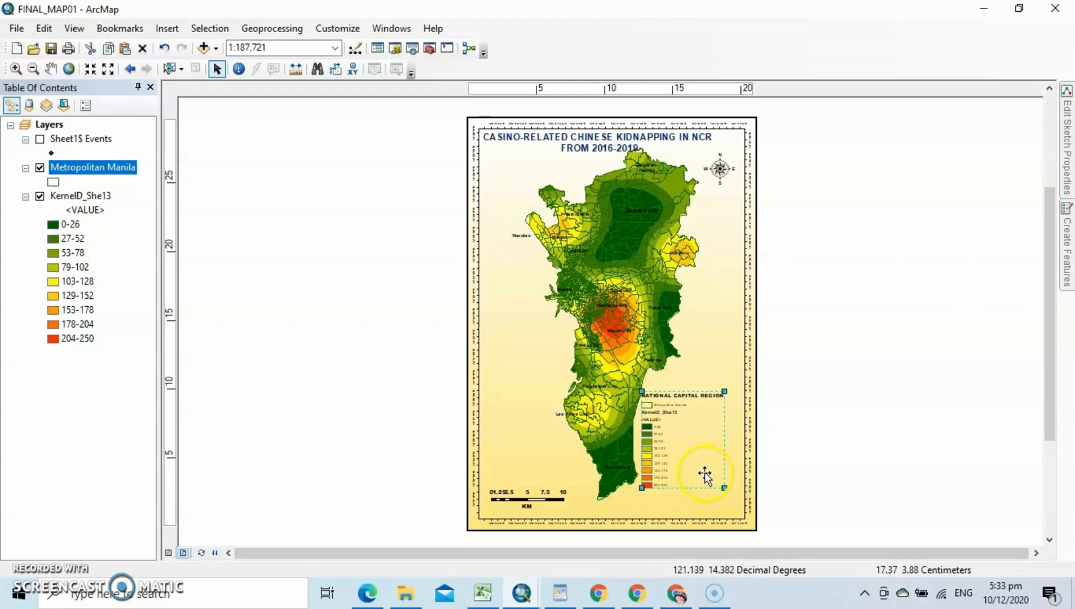
drag(703, 474, 717, 498)
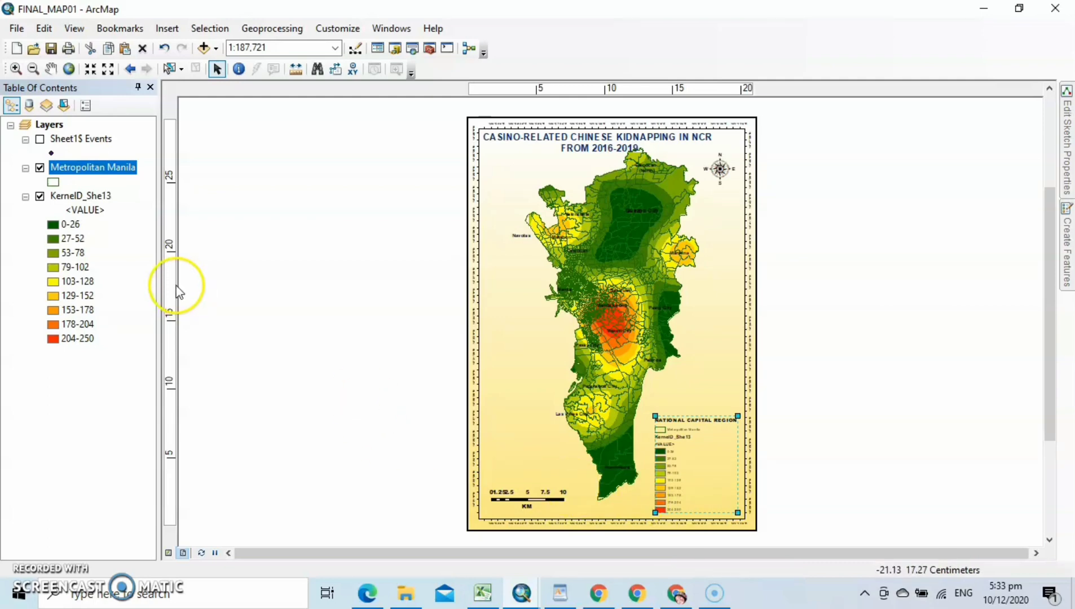
Set the page to A4 landscape using the printer paper settings, with map elements scaled proportionally to the page size change
click(17, 28)
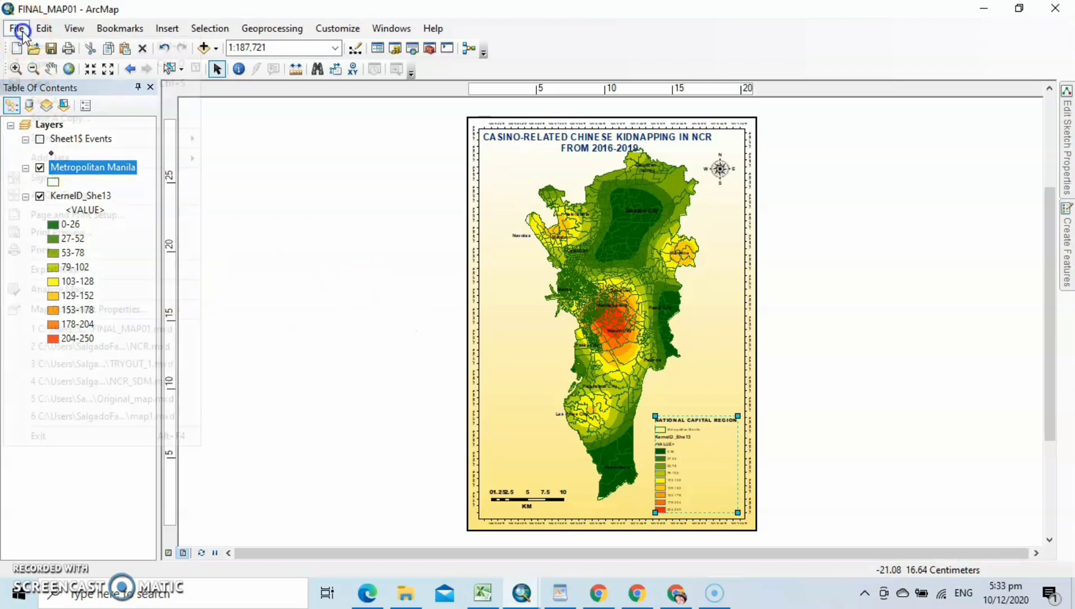
click(89, 215)
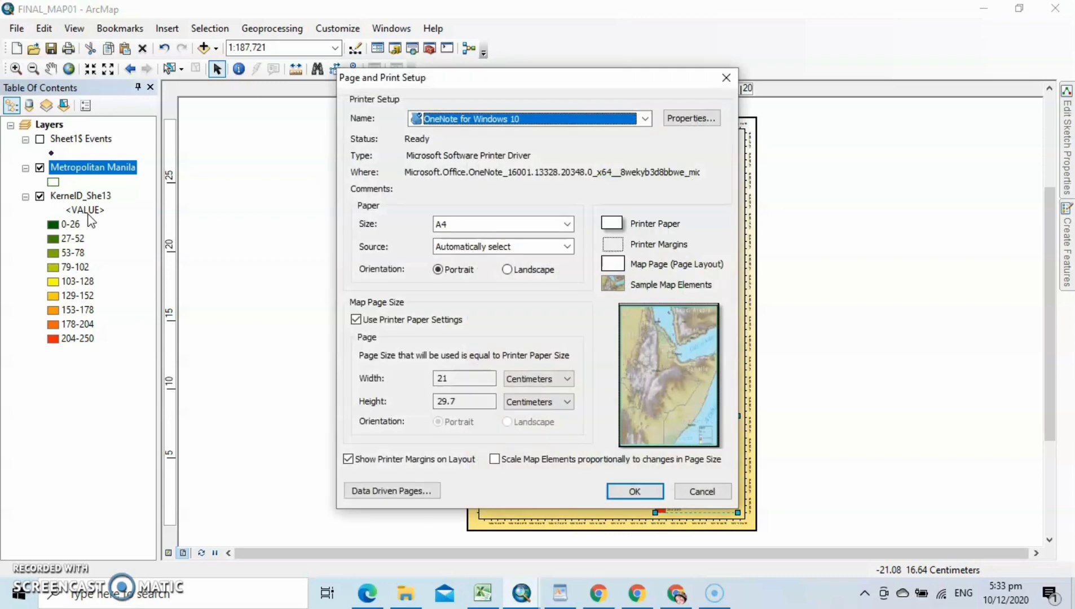
click(508, 269)
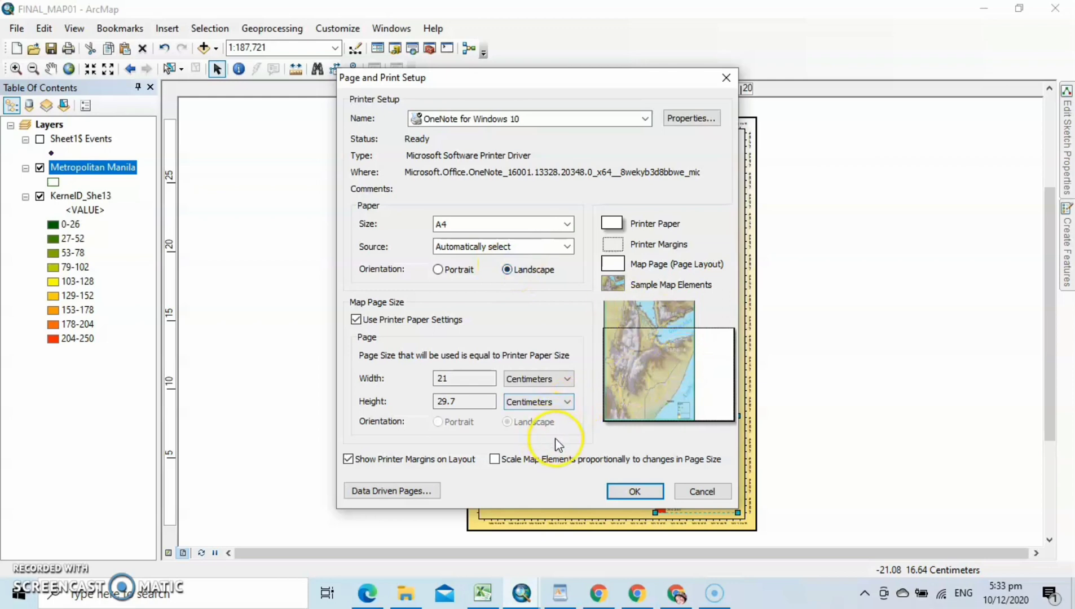
click(495, 460)
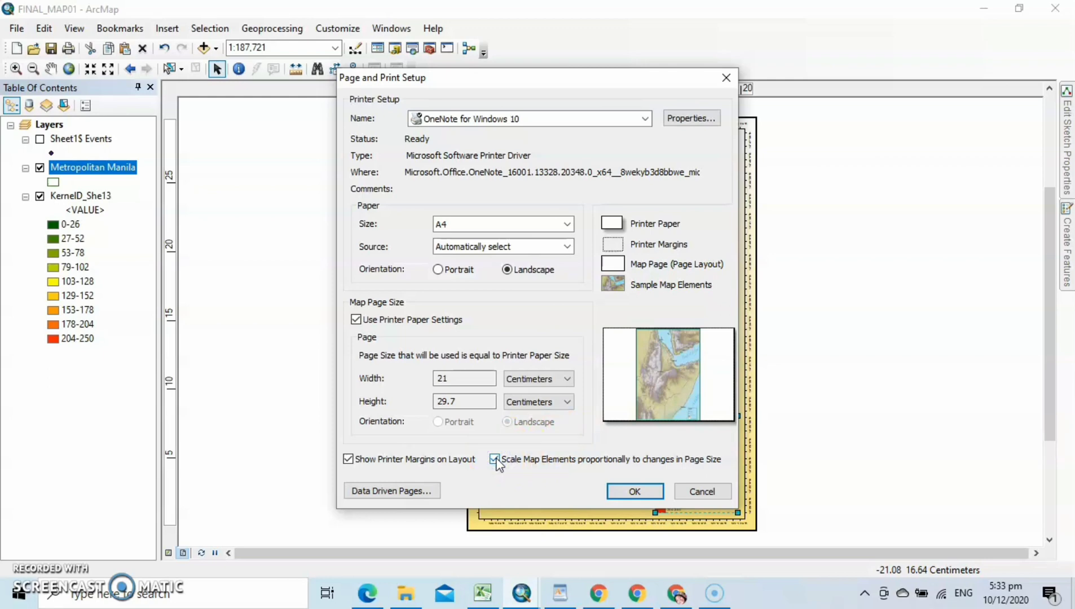
click(635, 487)
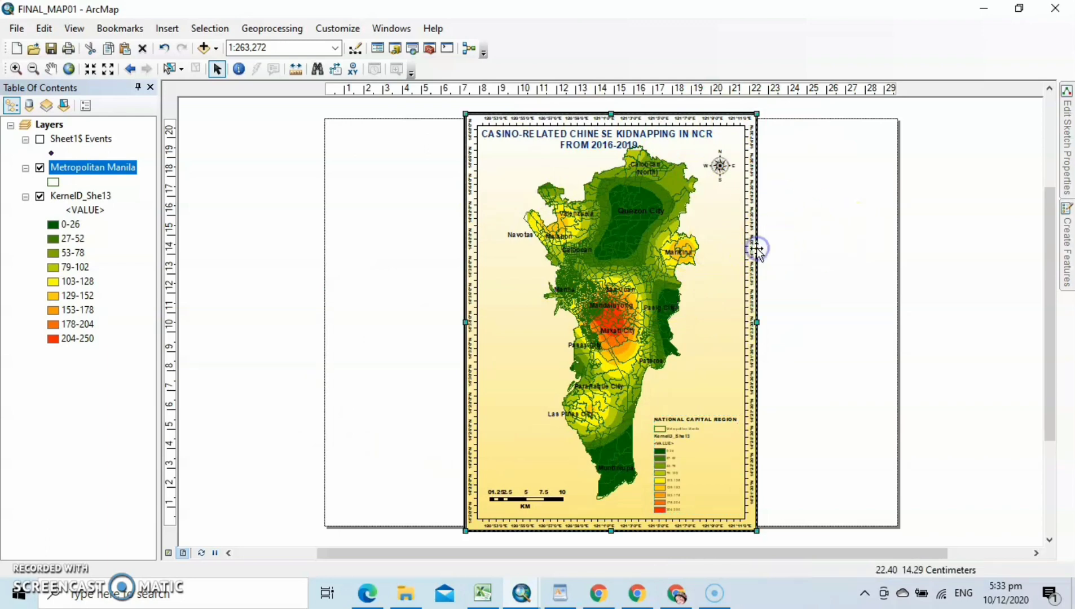
Stretch the neatline background across the full landscape page width and move the Metropolitan Manila data frame to the page's right half
click(755, 319)
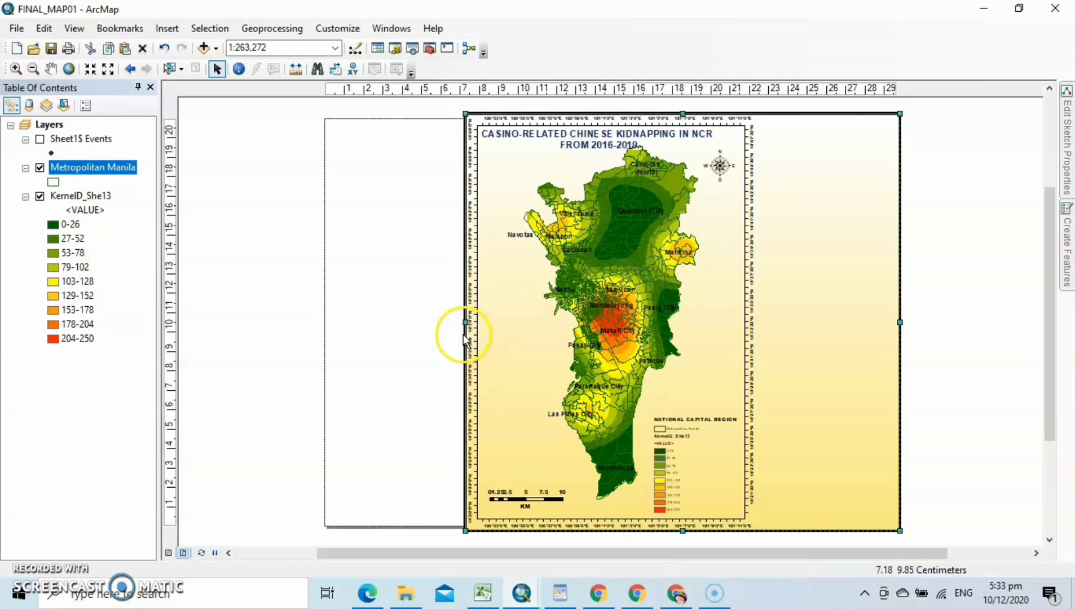
drag(465, 322, 325, 311)
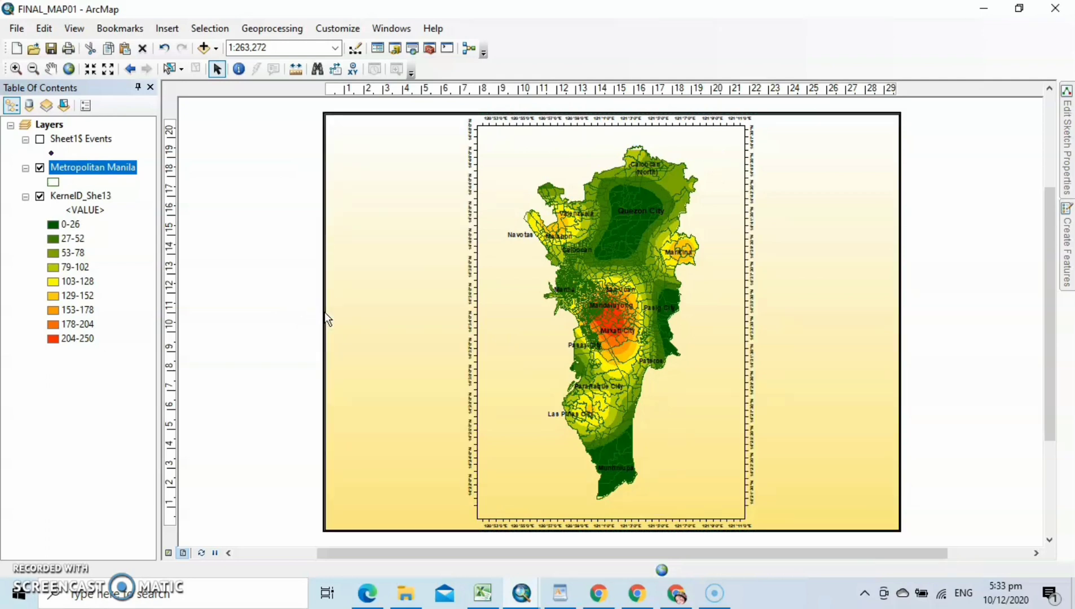
click(642, 325)
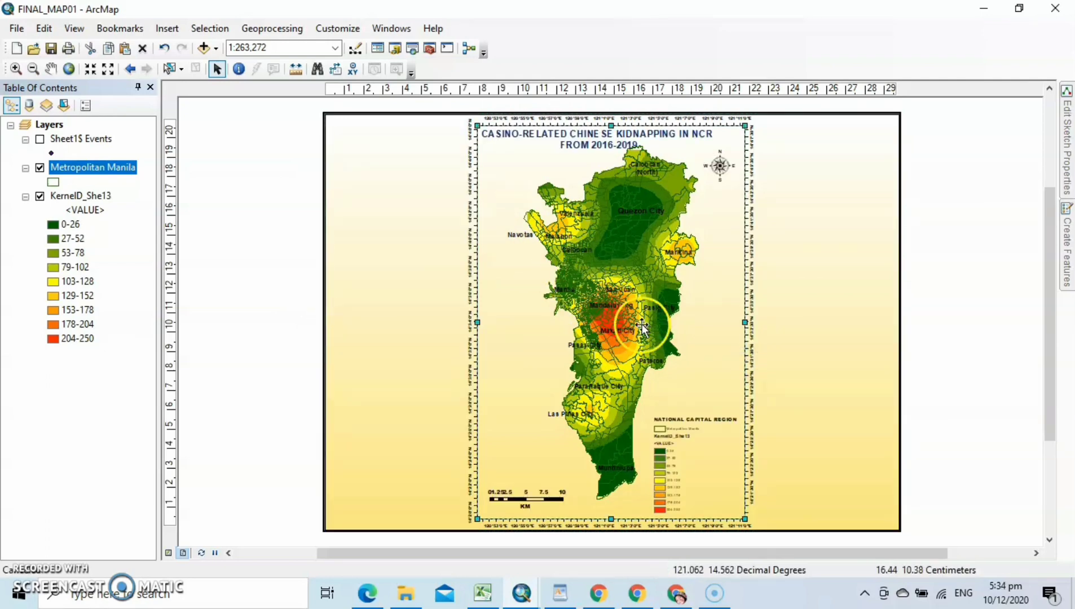
drag(642, 326, 789, 325)
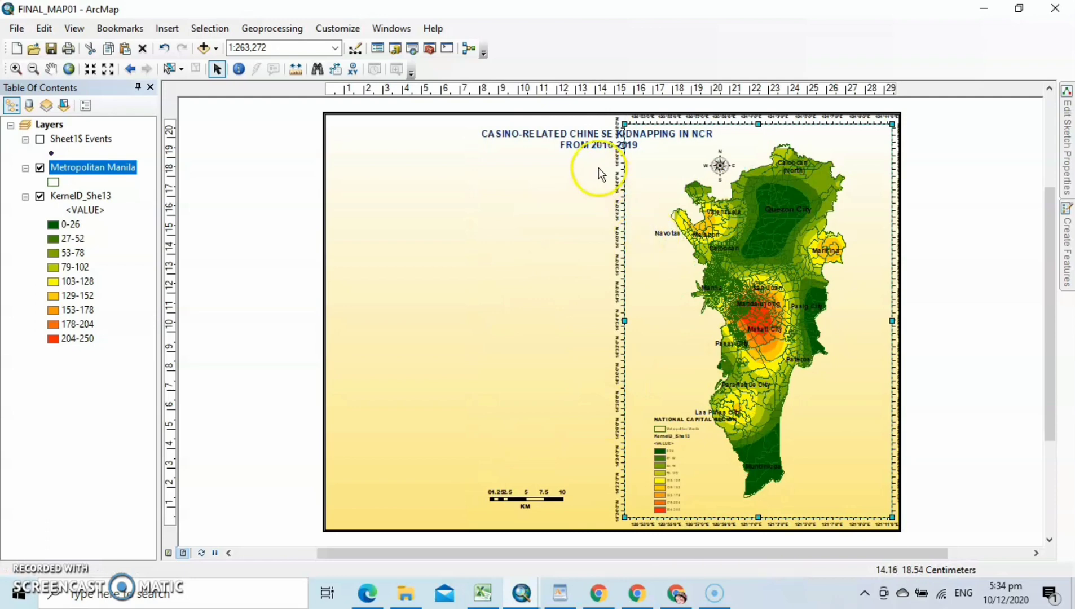
Reposition the map title, north arrow, legend and scale bar inside the relocated Metropolitan Manila map frame
click(588, 144)
drag(584, 146, 745, 143)
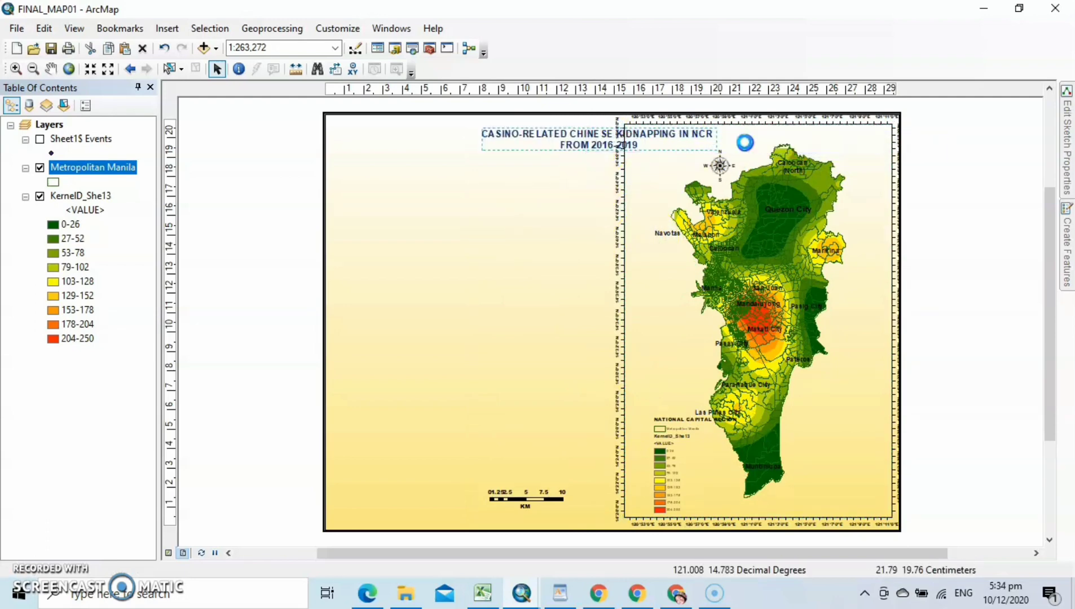
click(721, 167)
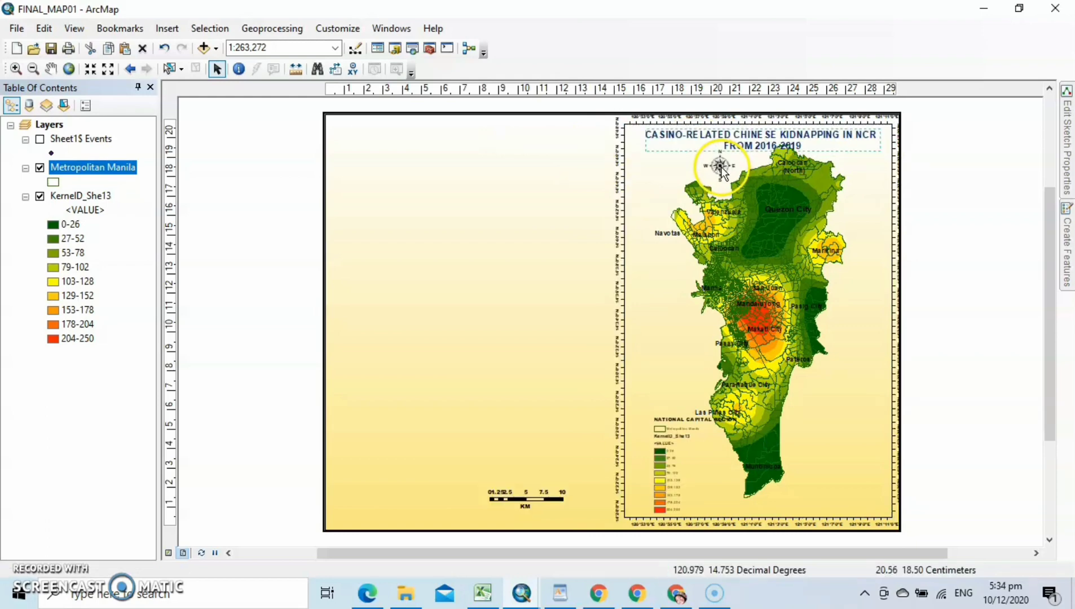
drag(720, 167, 867, 166)
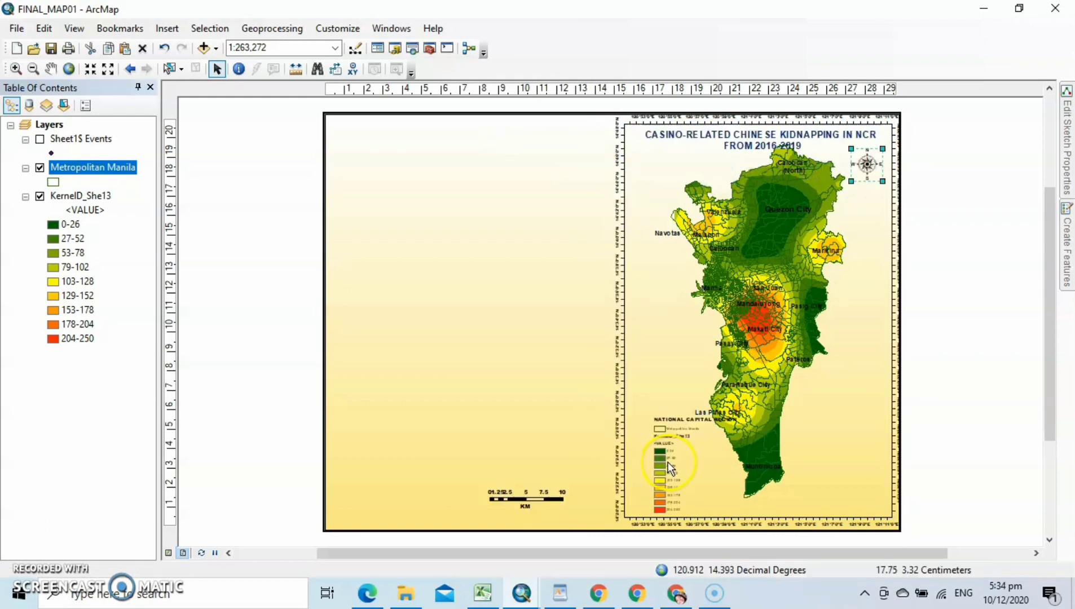
click(665, 461)
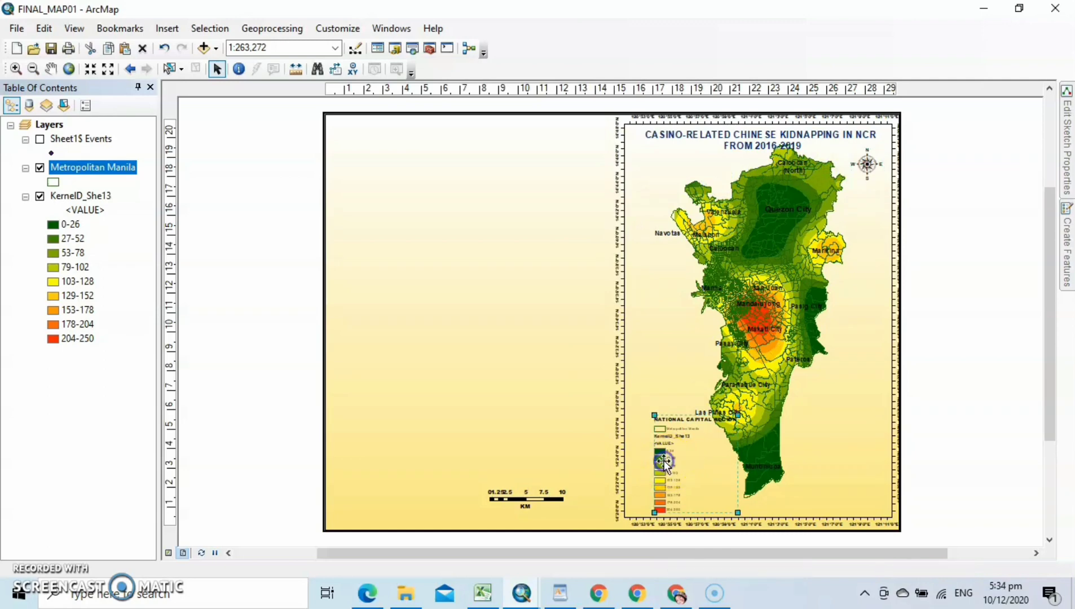
drag(663, 462, 805, 455)
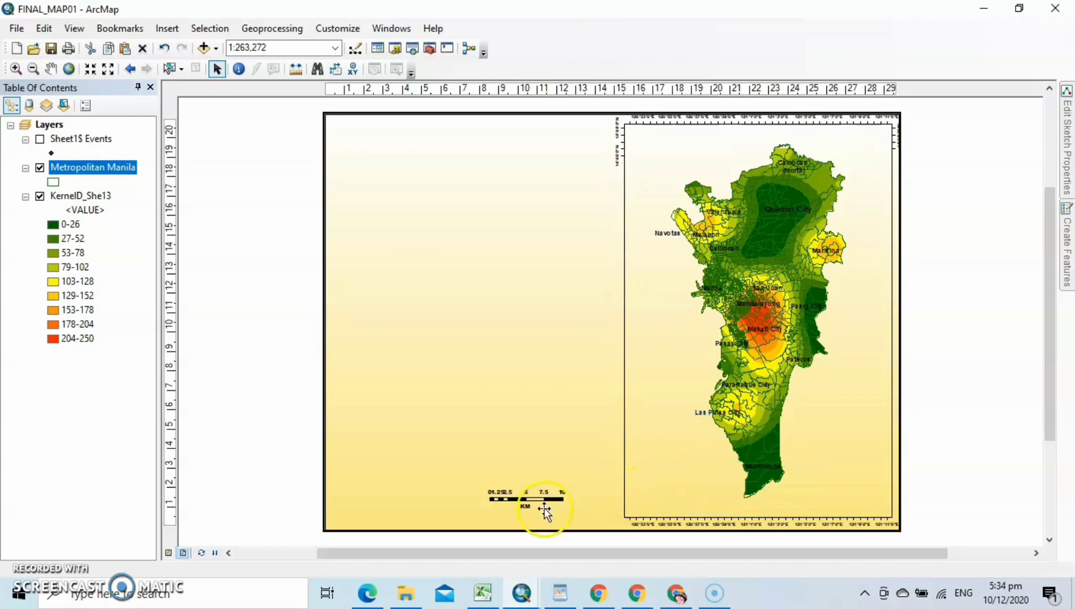
drag(541, 502, 689, 506)
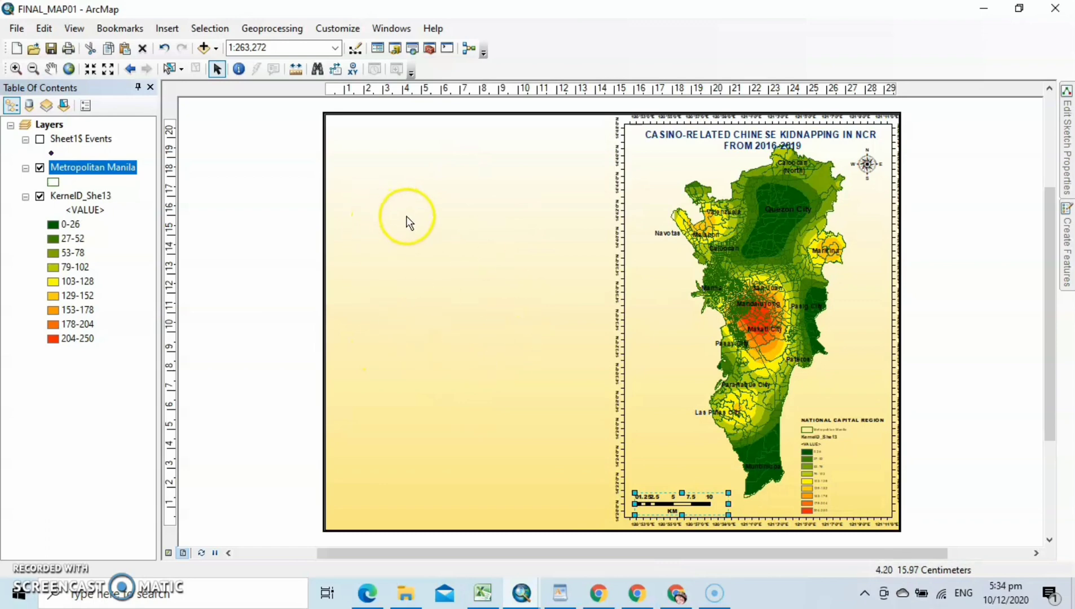
Insert a new data frame and size it to about 14 by 15 cm in the empty left half of the page
click(176, 34)
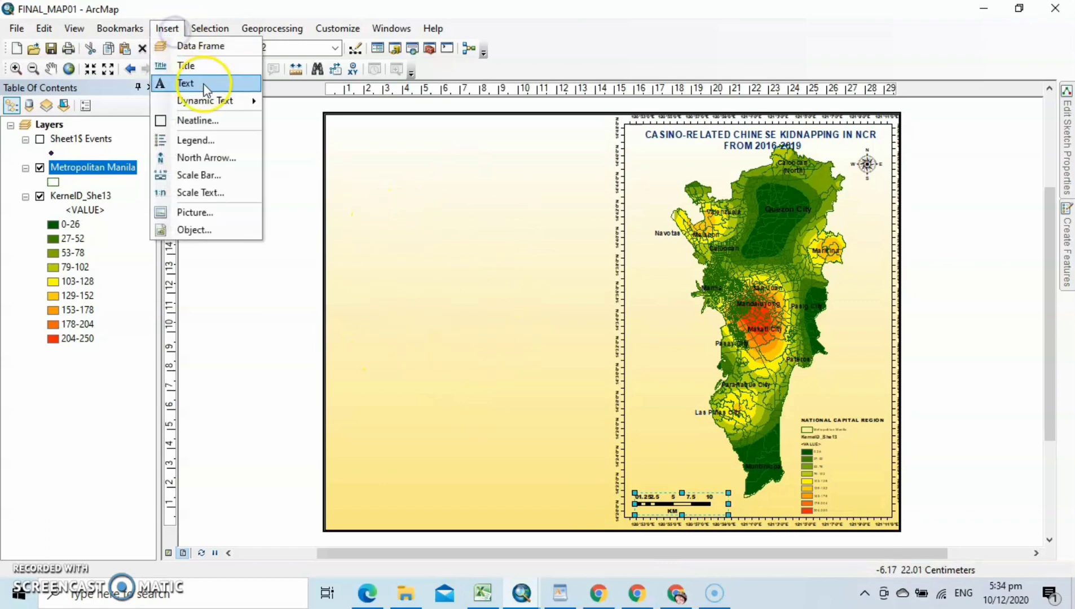
click(203, 49)
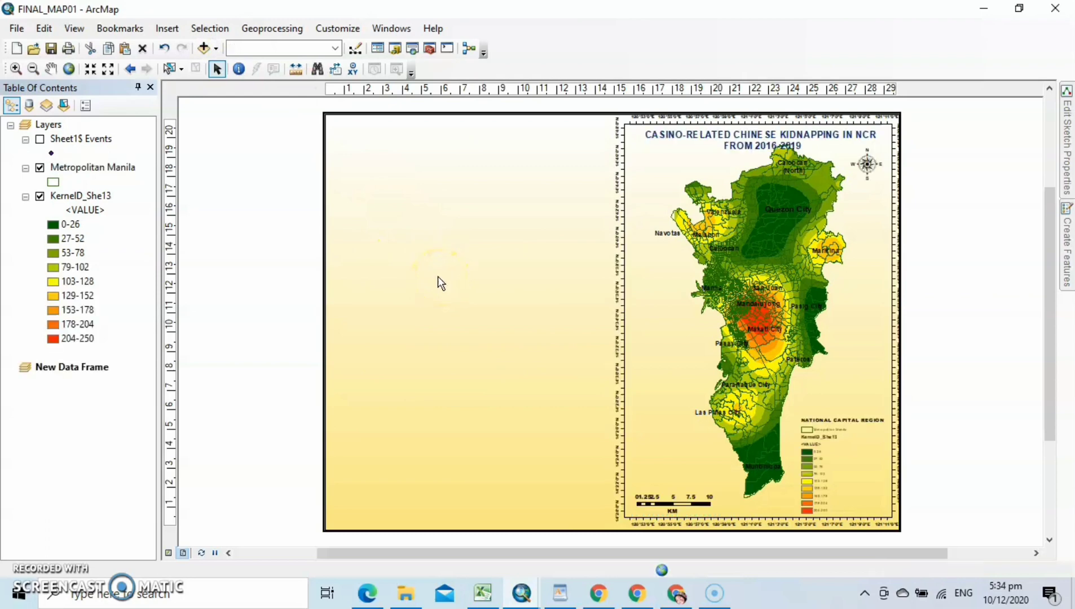
click(566, 322)
drag(567, 322, 406, 272)
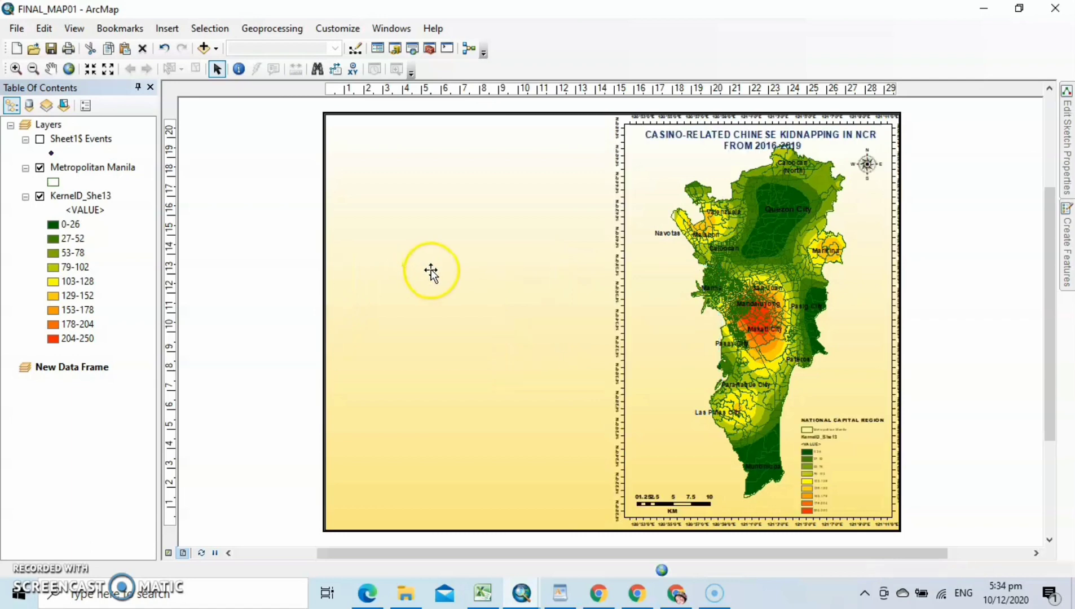
drag(445, 253, 443, 192)
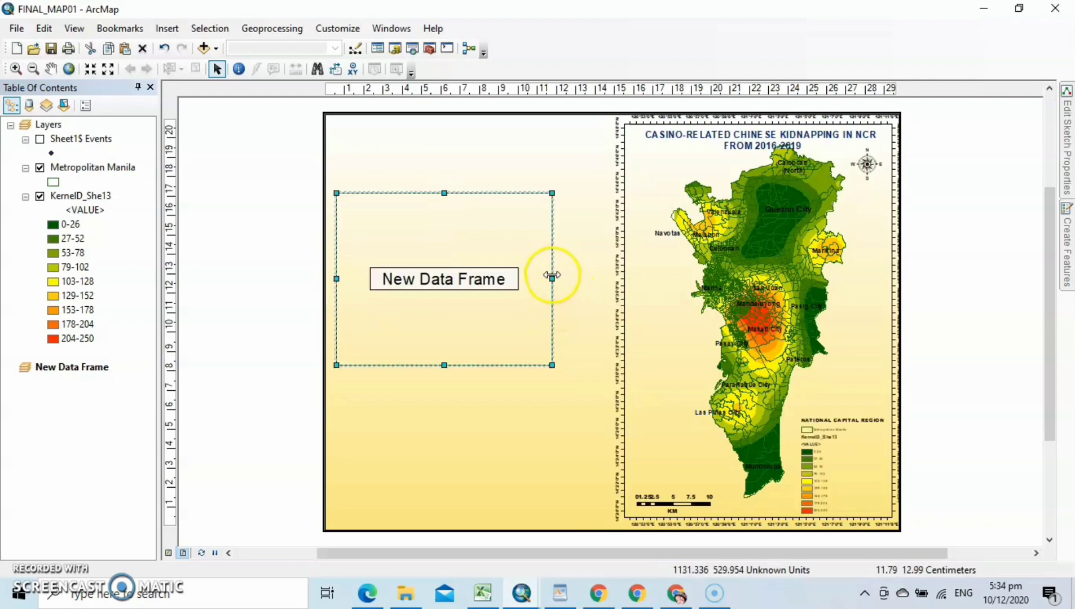
drag(600, 279, 605, 279)
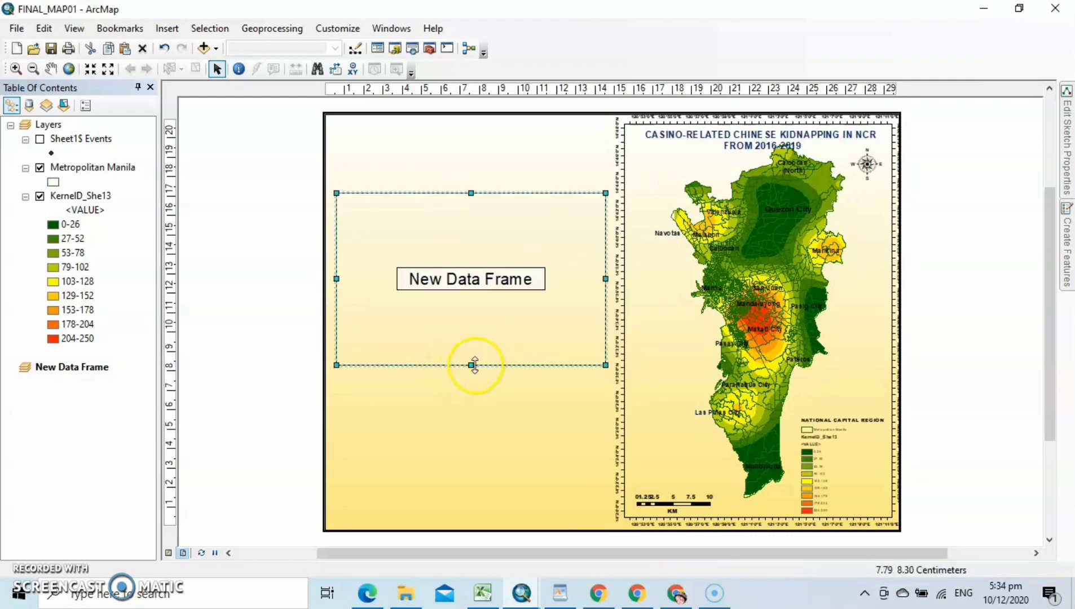
drag(472, 365, 477, 483)
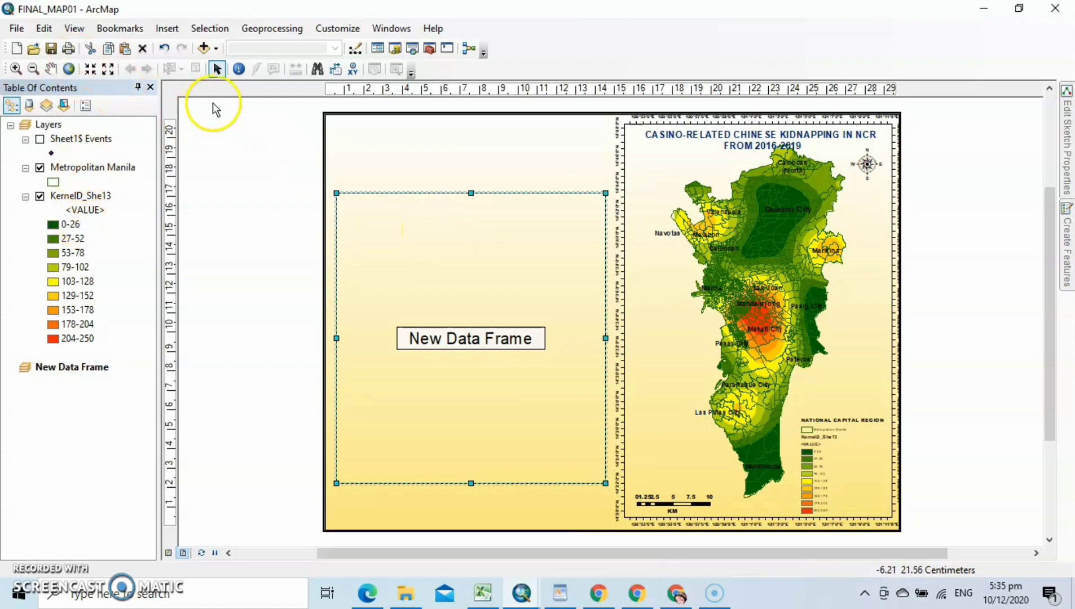
Add the gadm36_PHL_1.shp shapefile to the new data frame
click(216, 49)
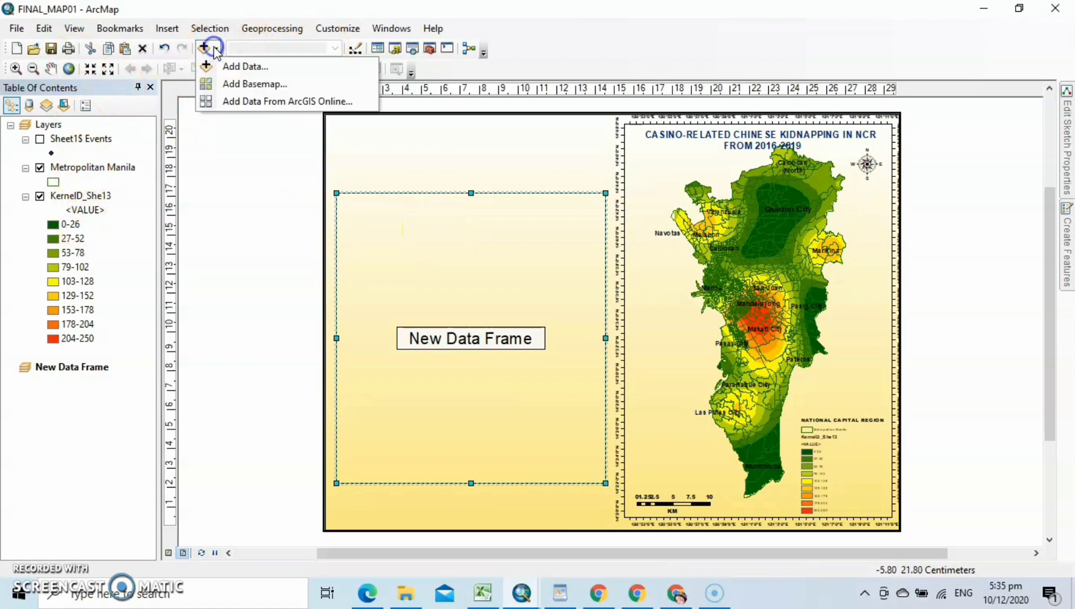
click(226, 63)
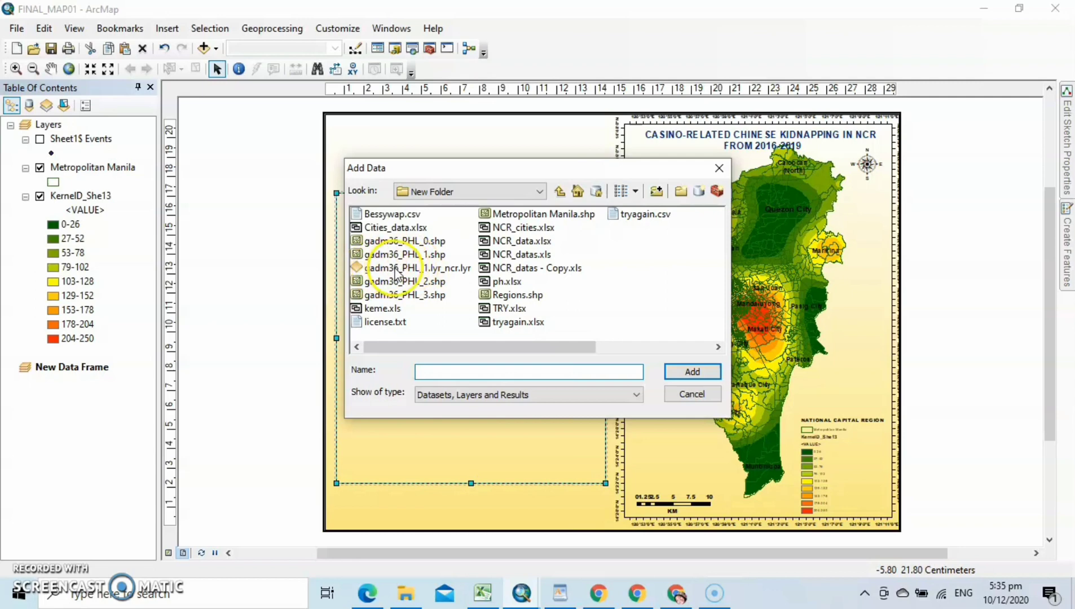
click(398, 274)
click(400, 255)
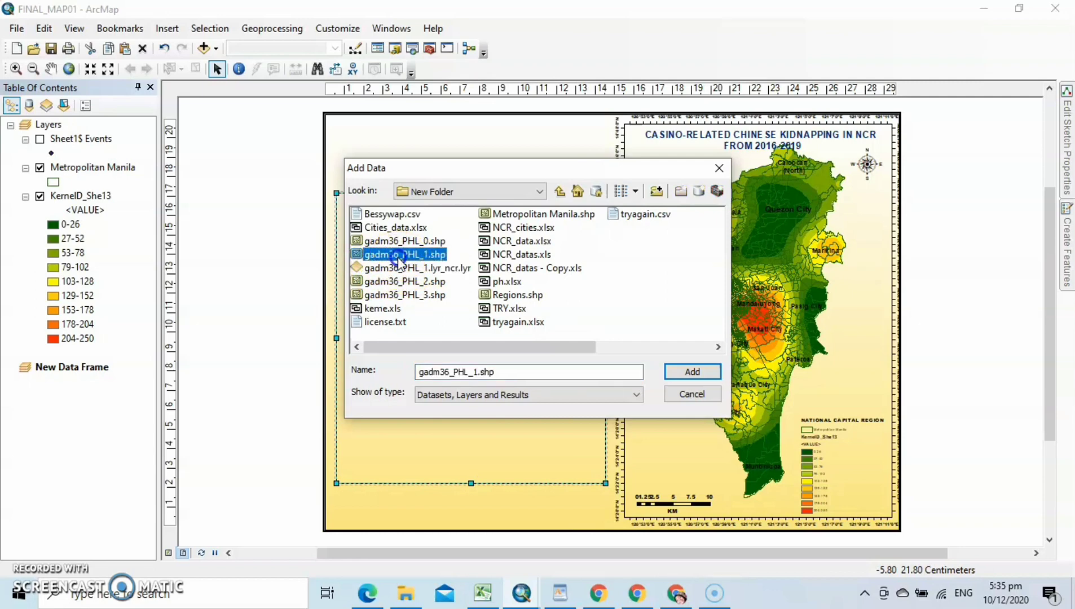
click(691, 371)
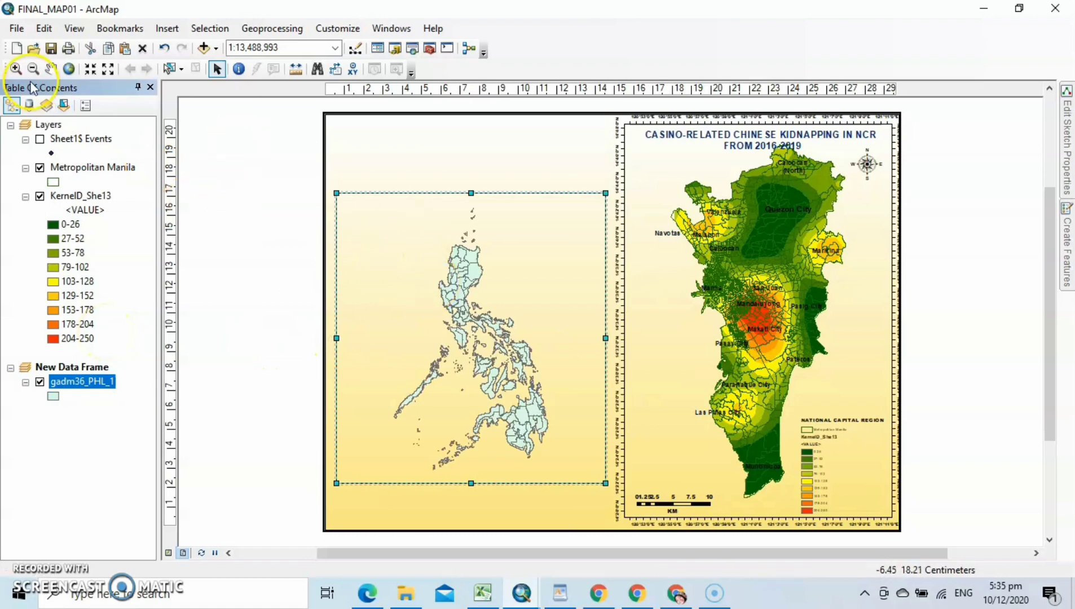
Zoom the new data frame to the provinces around Metropolitan Manila at 1:2,031,667 and copy the KernelD_She13 layer into it
click(15, 69)
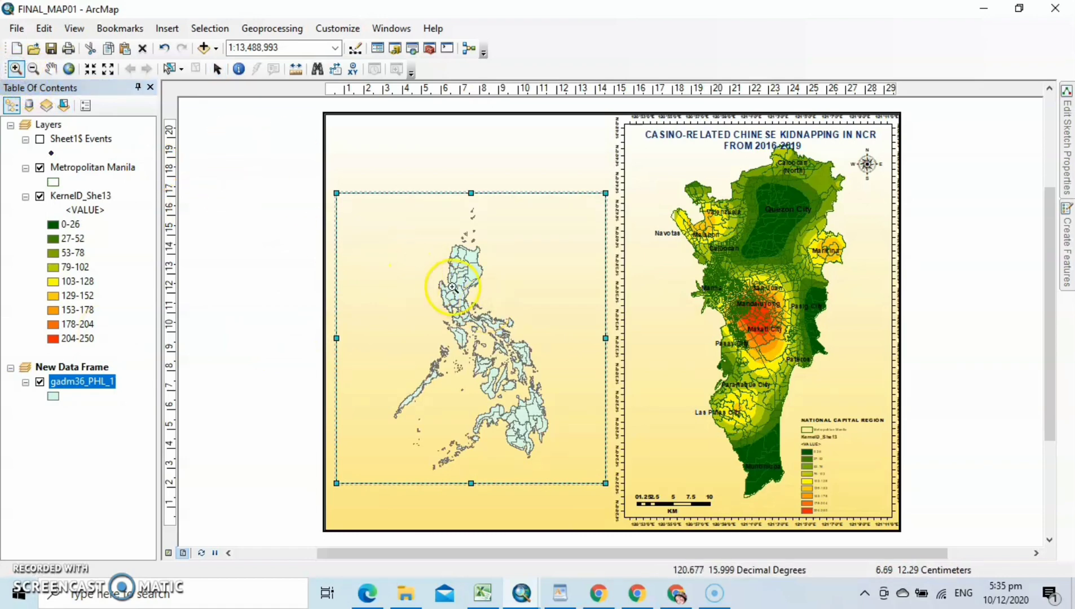
drag(445, 287, 494, 365)
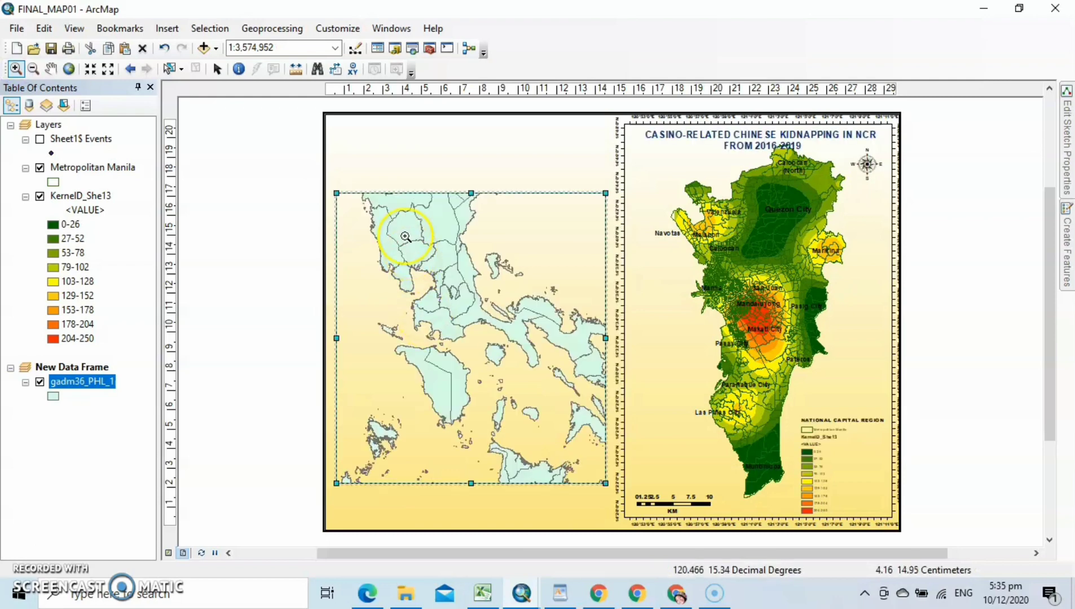
click(521, 379)
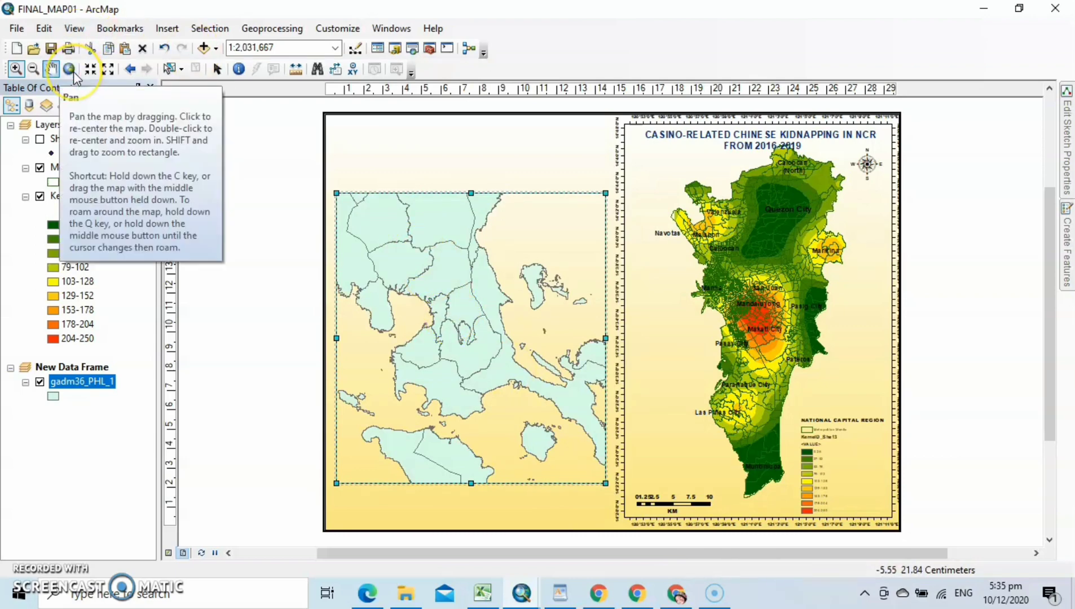
click(50, 69)
drag(452, 284, 476, 259)
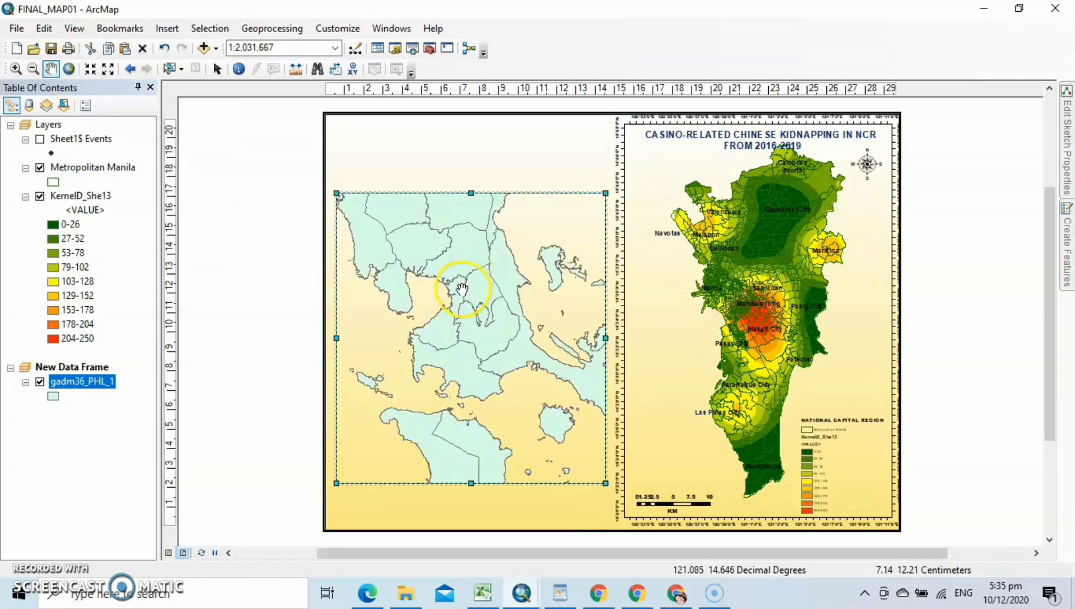
click(94, 197)
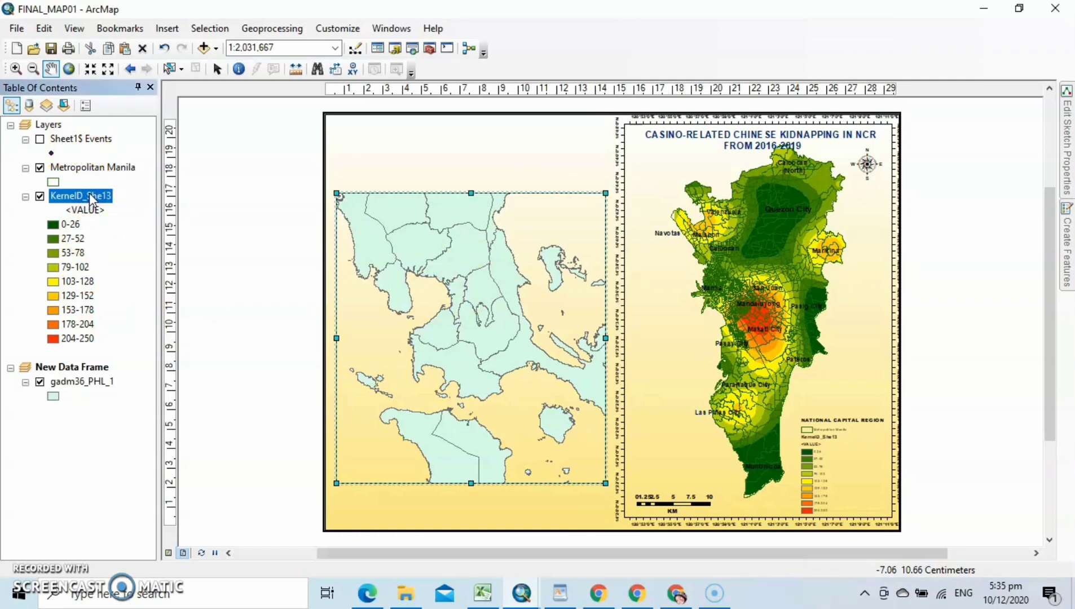
drag(92, 200, 81, 369)
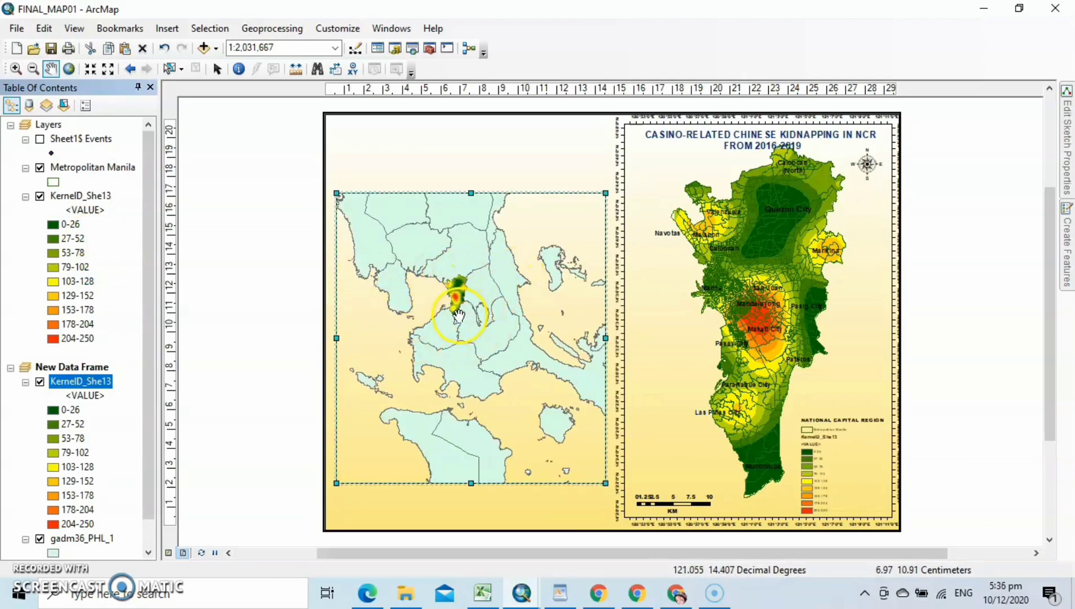
Insert a text element on the layout page reading "SURFACE DENSITY MAP"
click(167, 27)
click(191, 83)
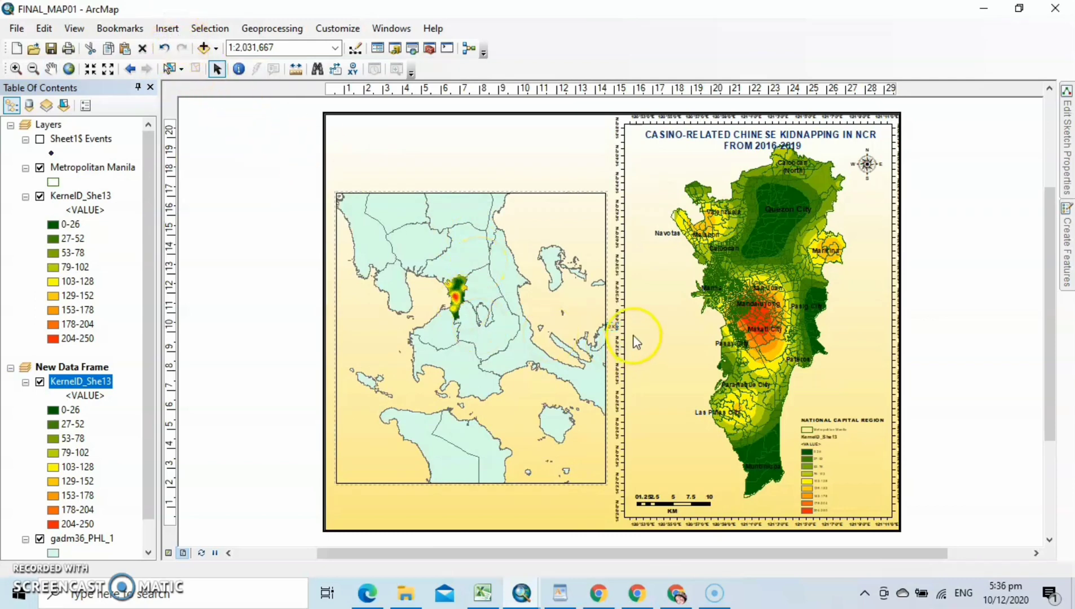
click(263, 354)
double_click(611, 327)
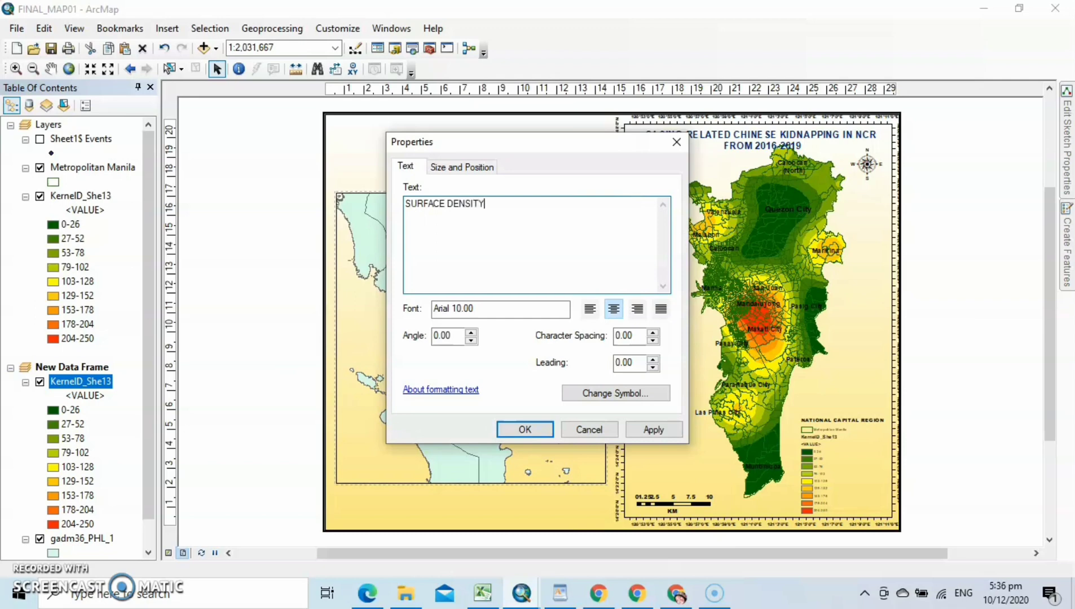
Format the SURFACE DENSITY MAP text as dark red Arial Black at size 22 and place it centred just above the new data frame
click(656, 394)
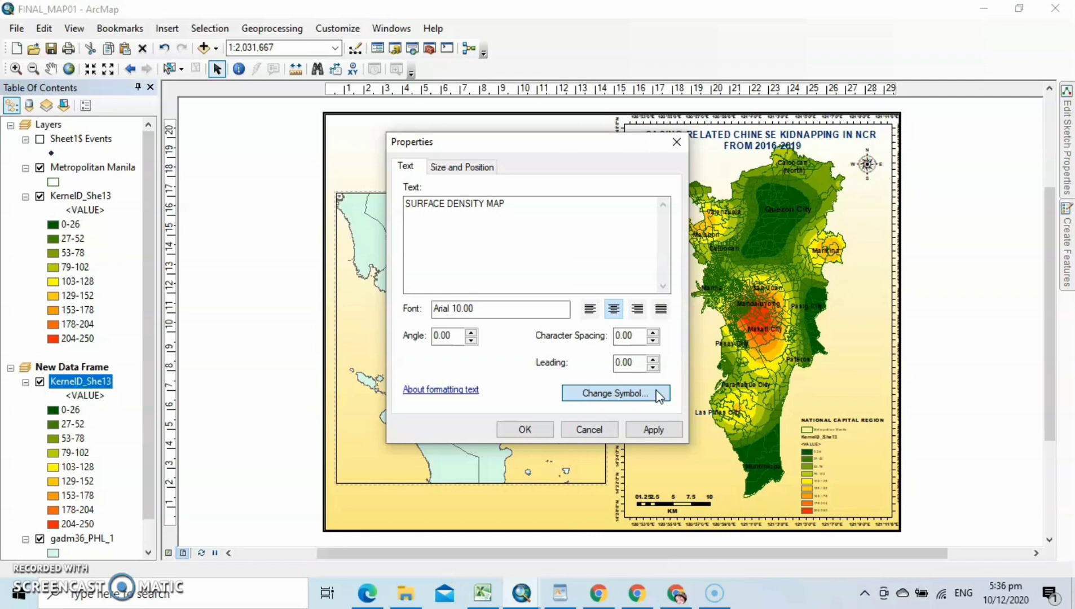
click(658, 395)
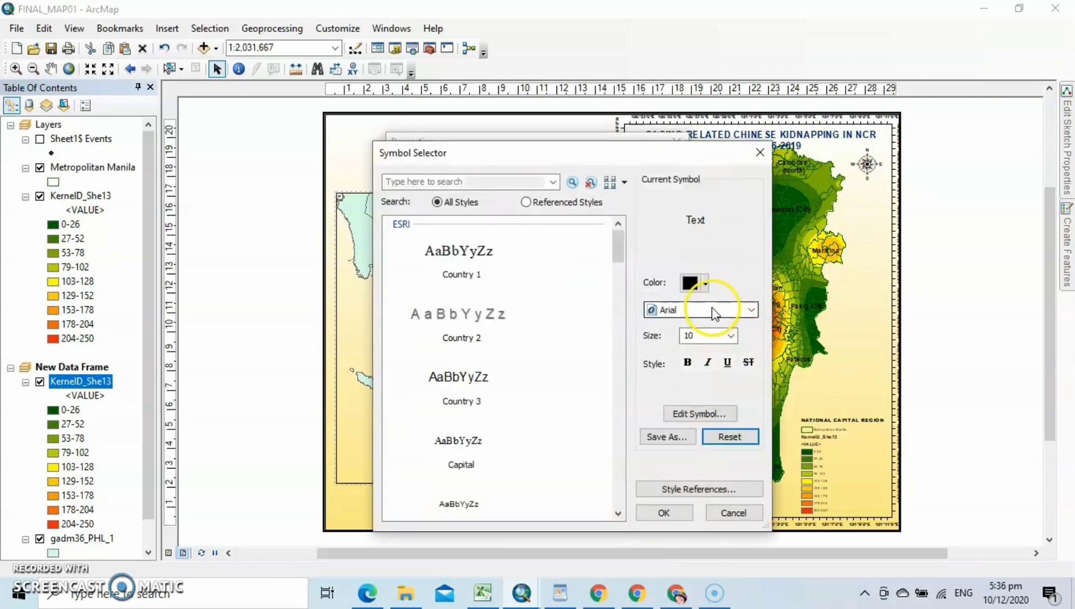
click(704, 284)
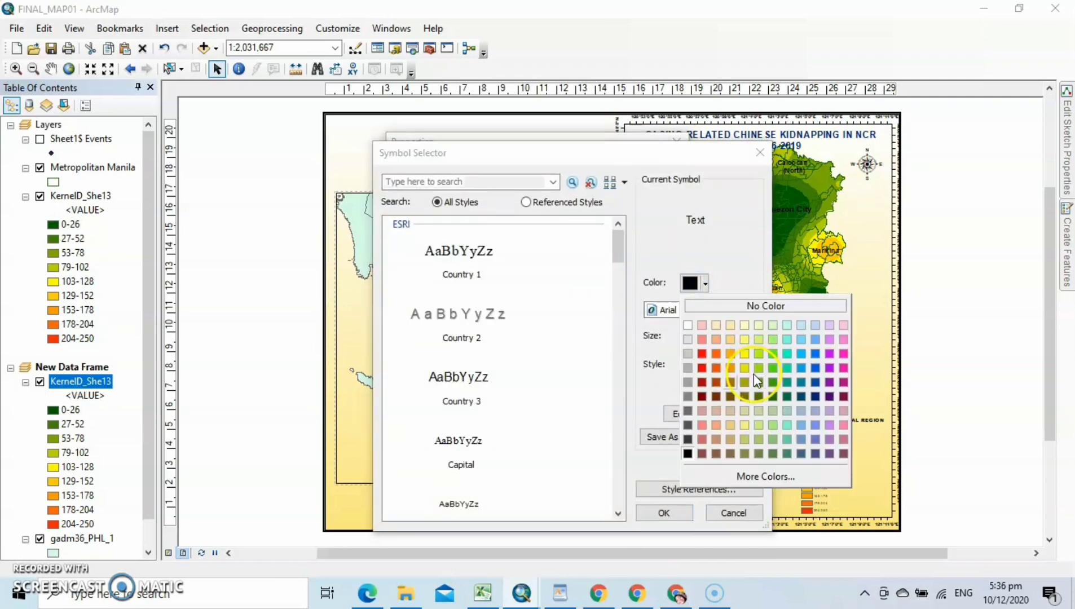
click(699, 398)
click(735, 311)
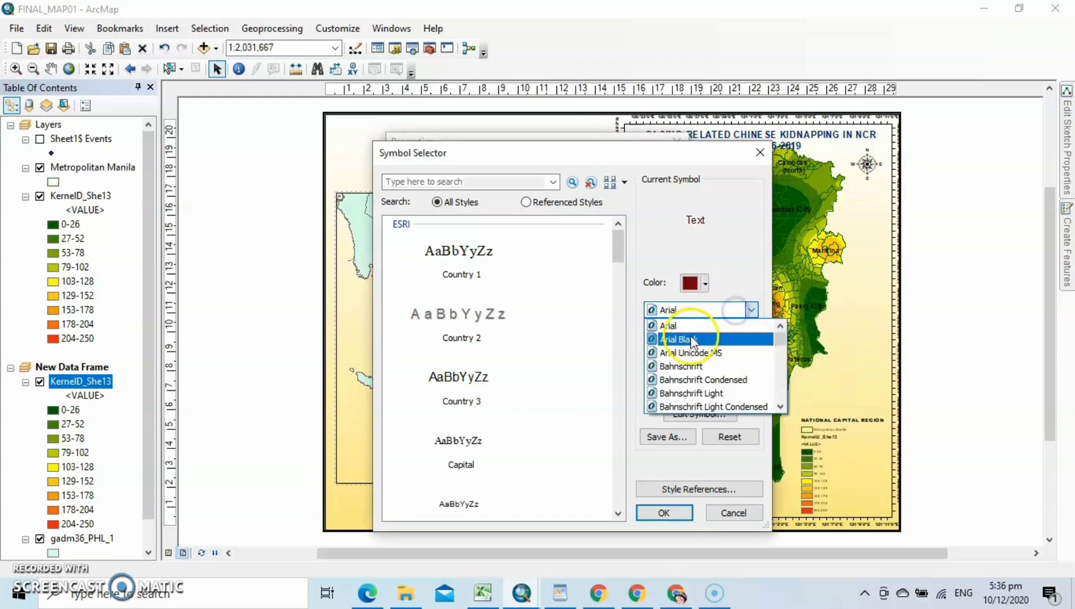
click(693, 340)
click(731, 338)
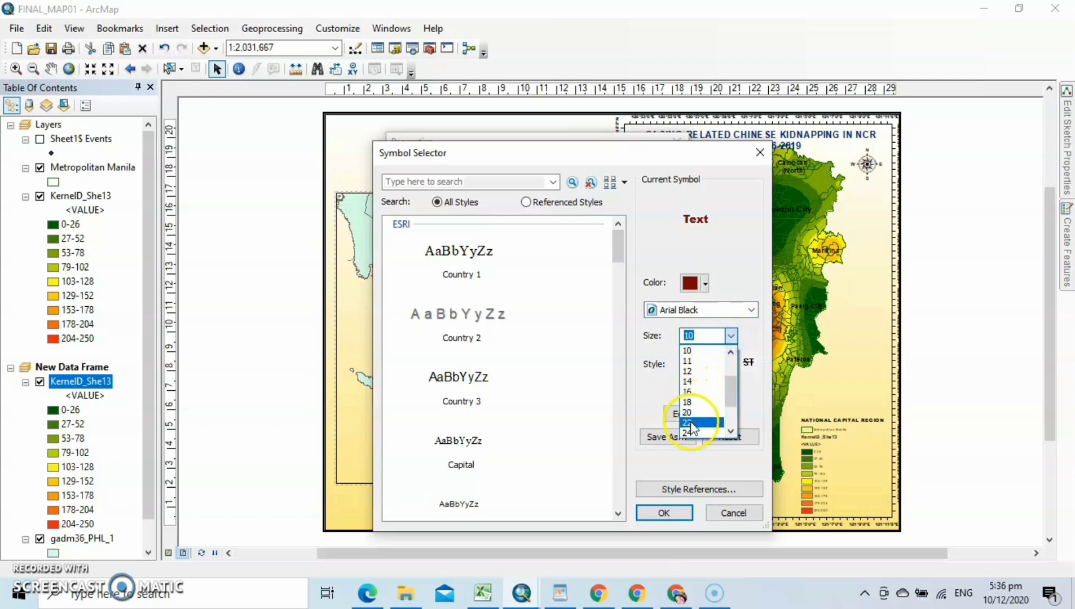
click(692, 423)
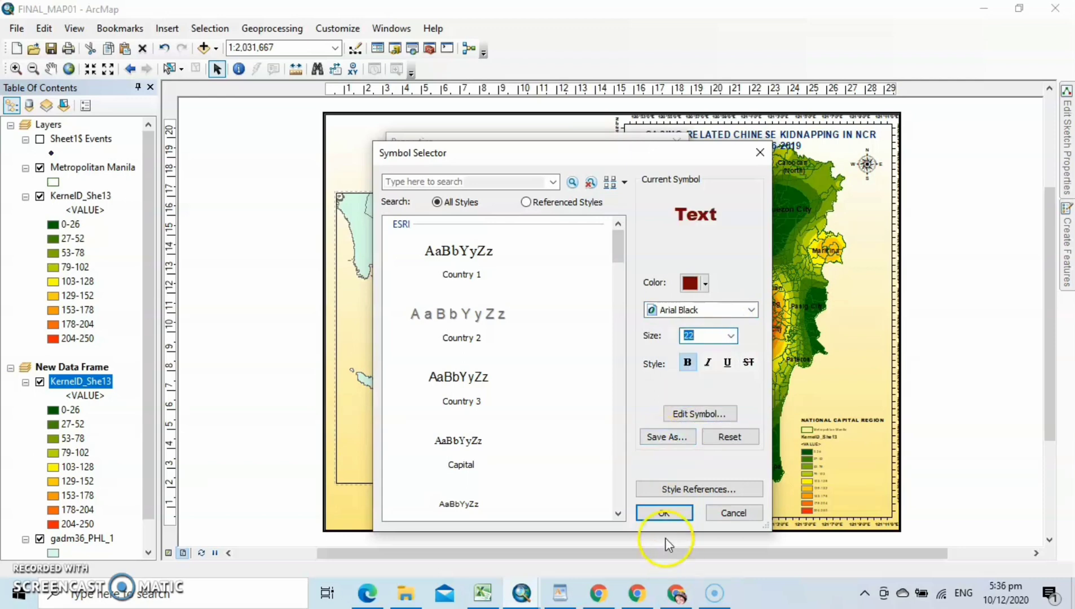
click(665, 513)
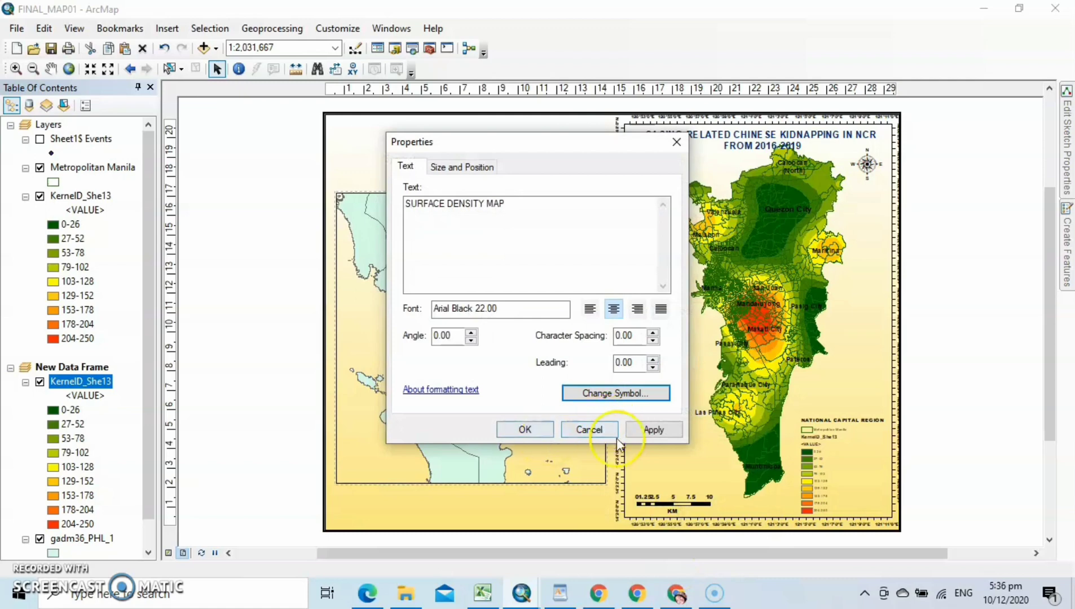
click(643, 432)
click(538, 433)
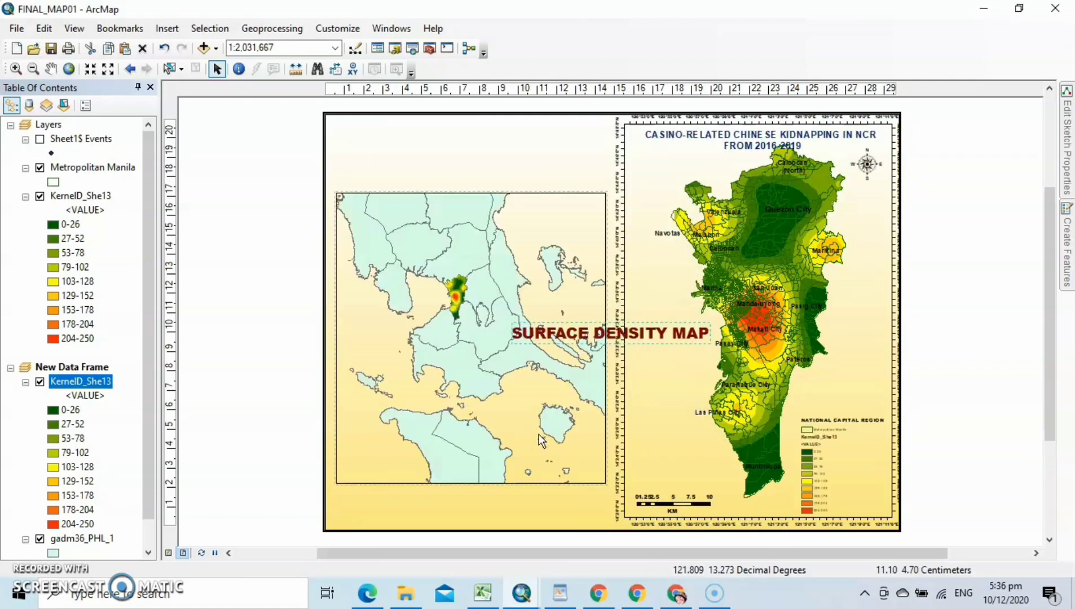
click(604, 332)
drag(604, 332, 459, 176)
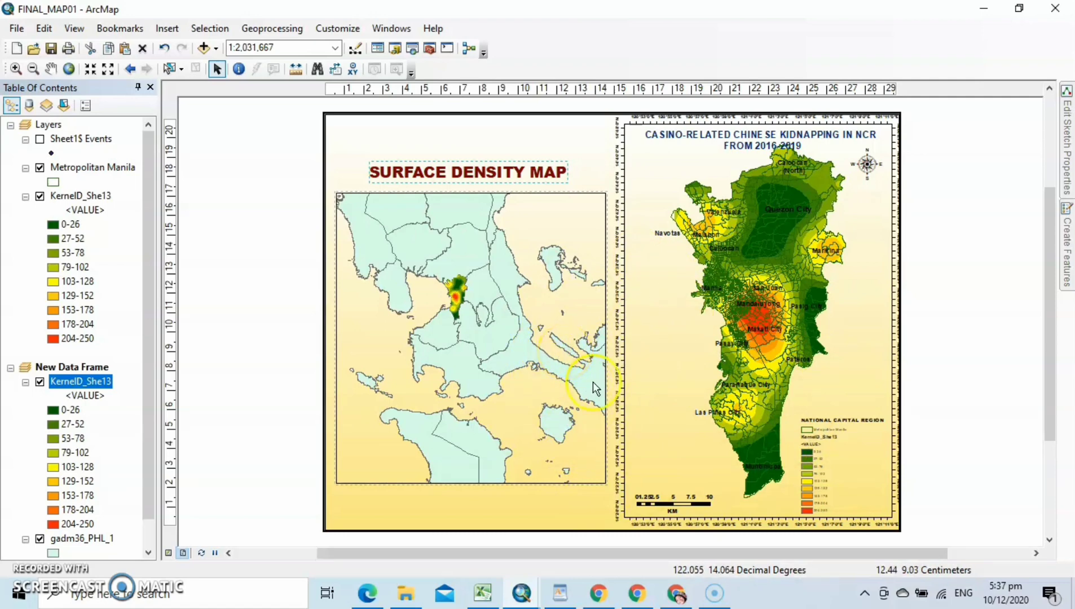
click(716, 595)
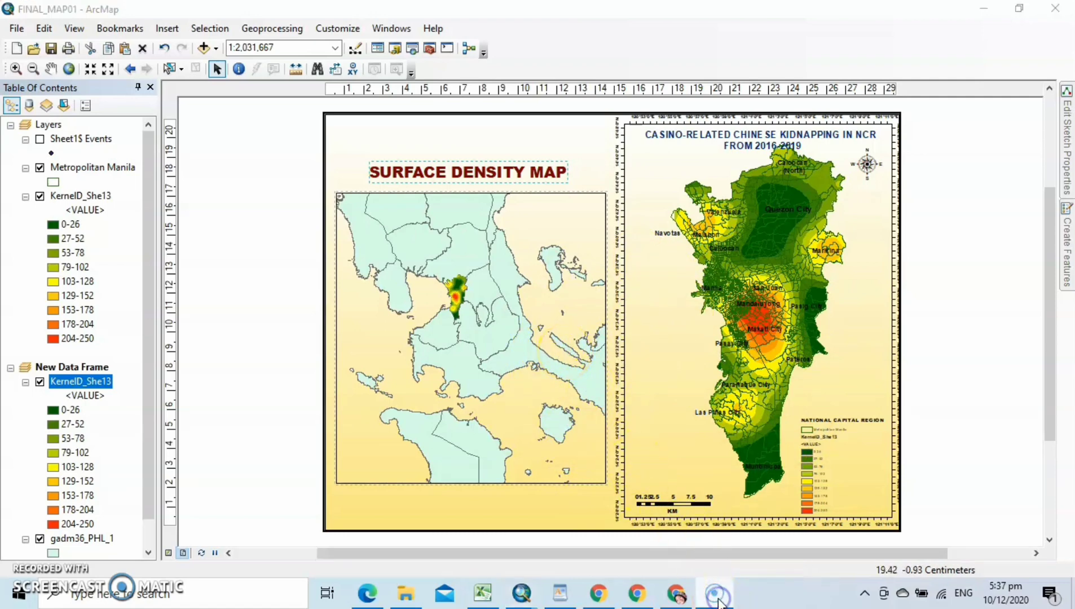